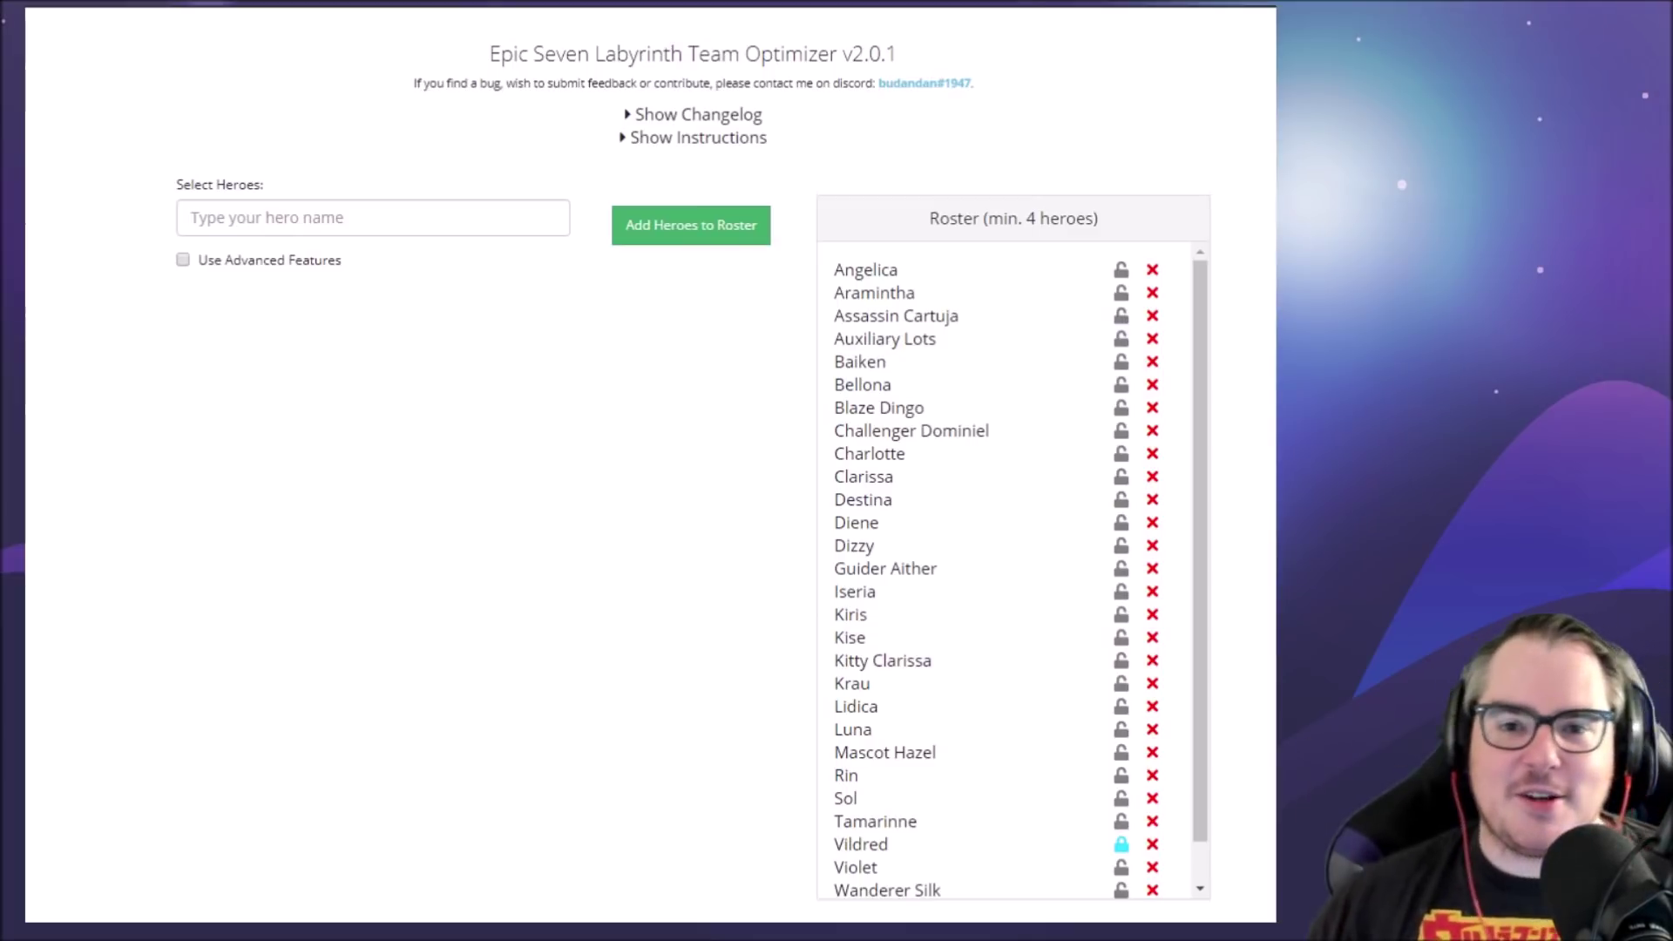
Step: Enable Use Advanced Features to show minimums of 1 Soul Weaver, 0 Knights, 0 Others and team size 4
left_click(183, 261)
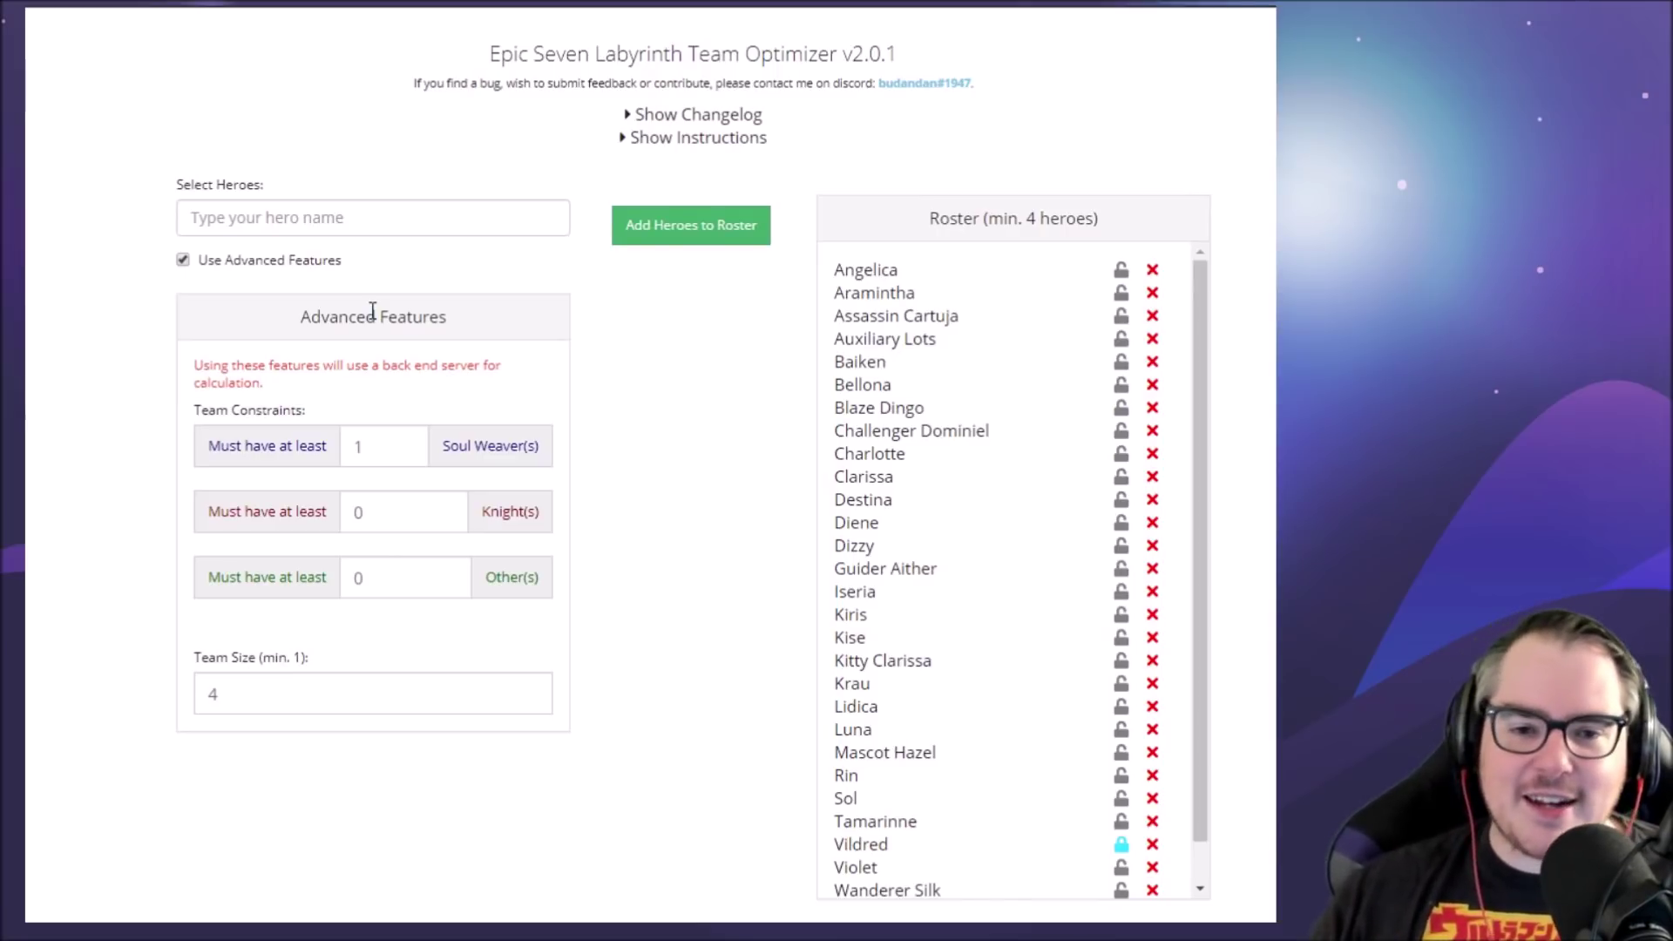
left_click_drag(261, 385, 194, 364)
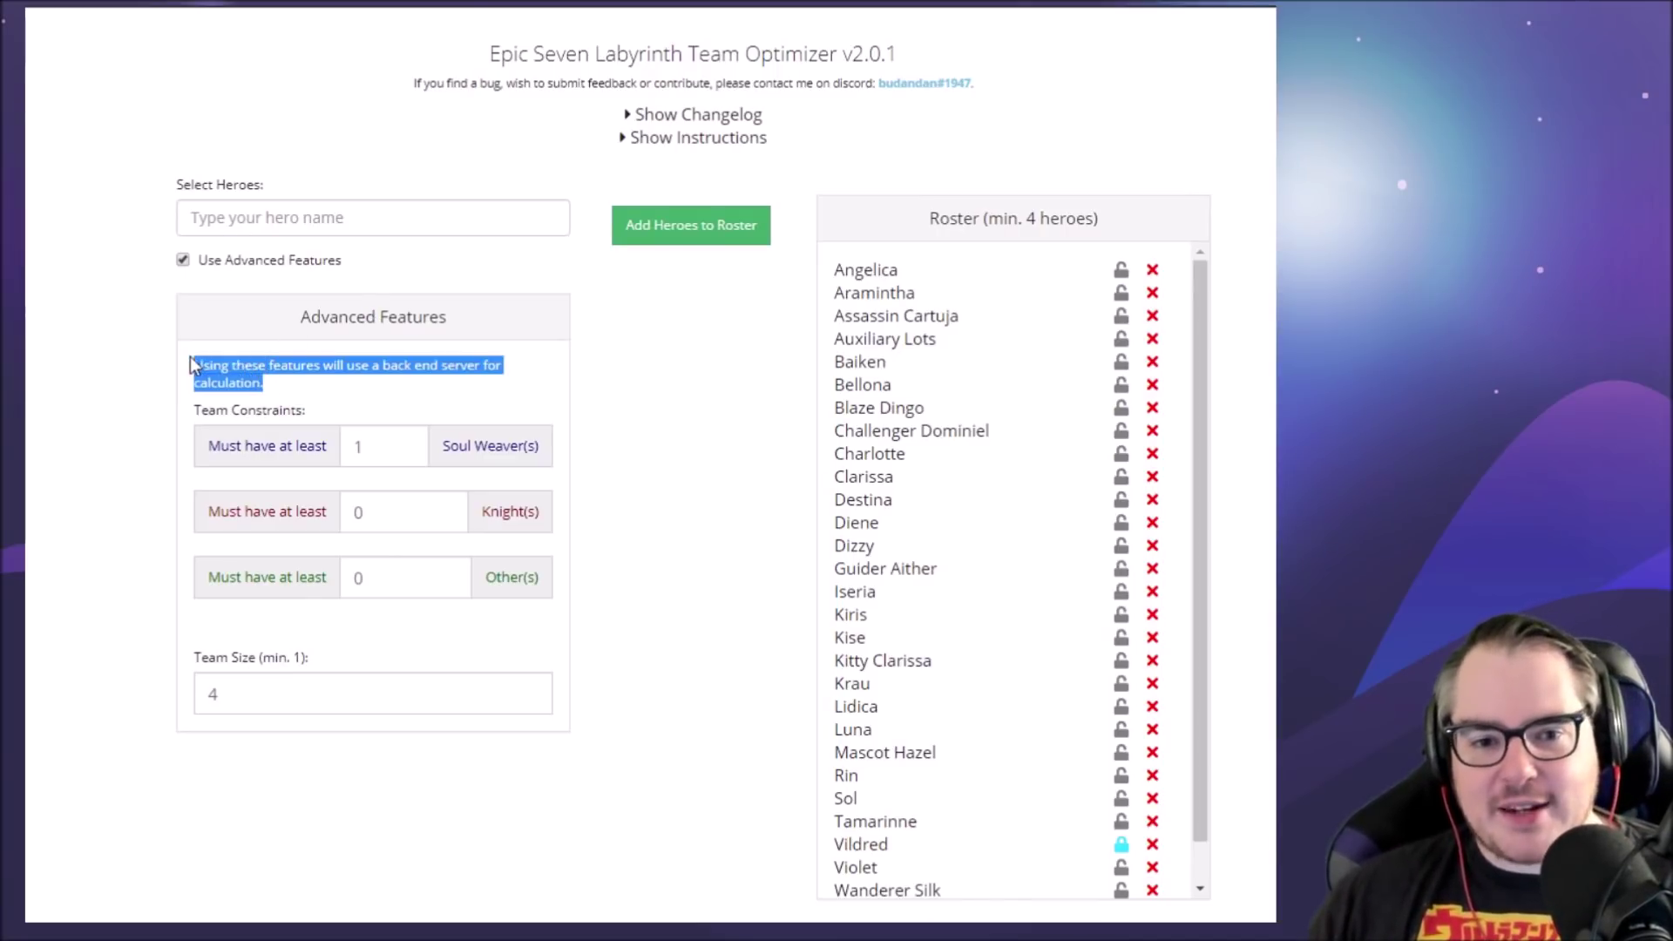
left_click(214, 361)
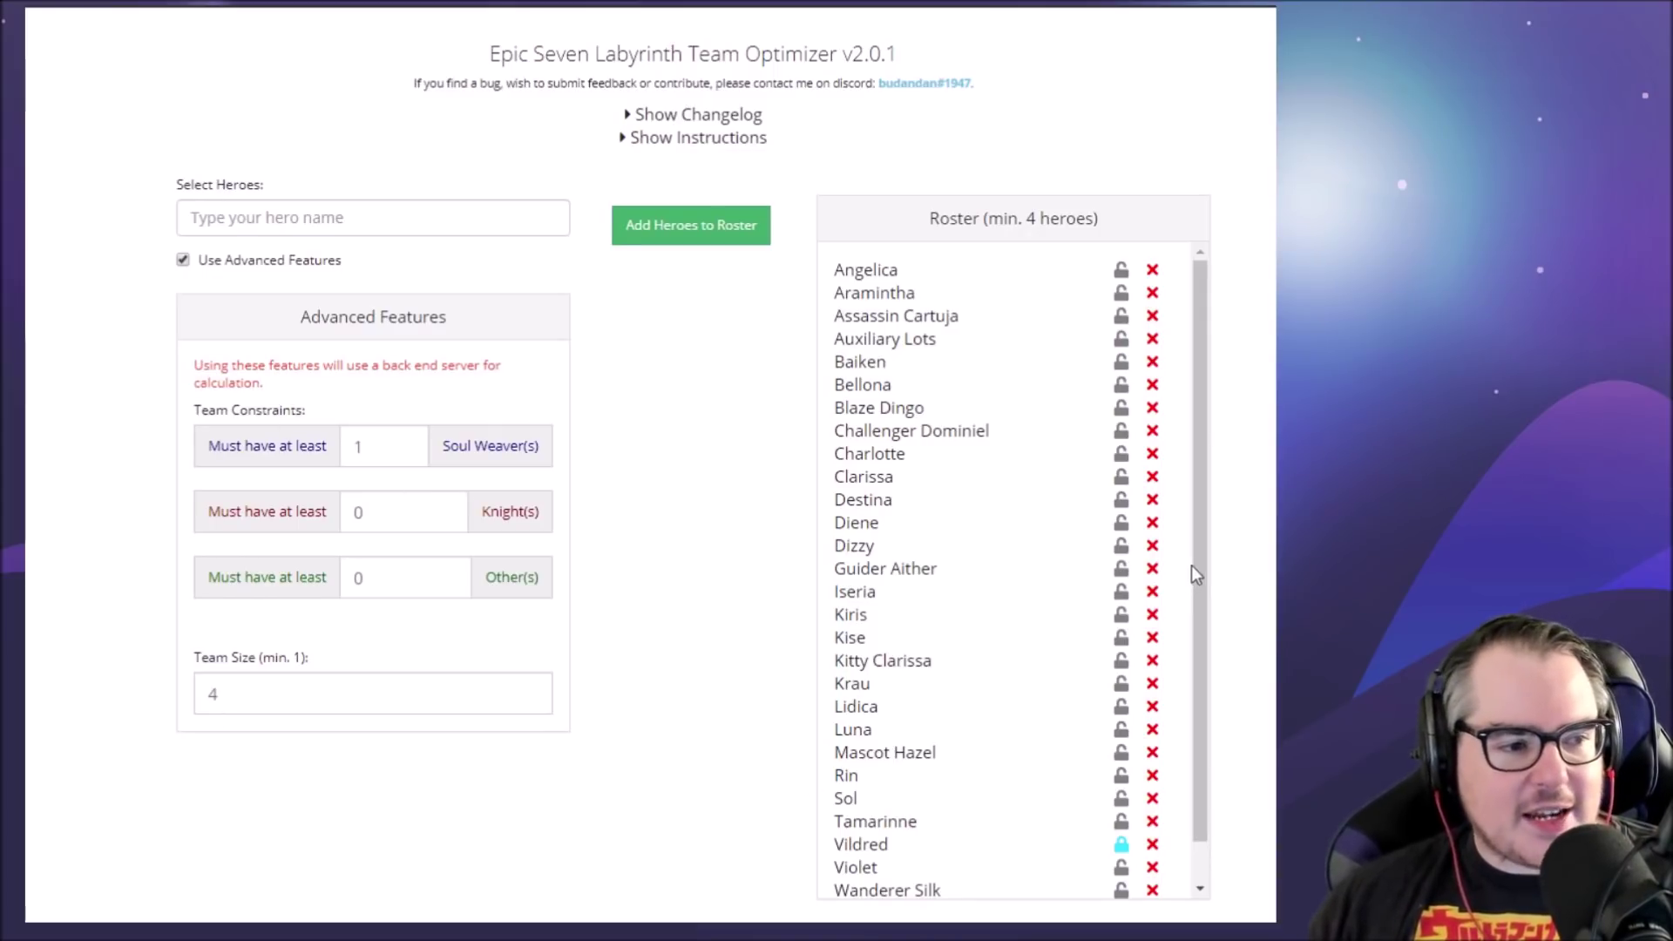
scroll(1190, 567, "down", 2)
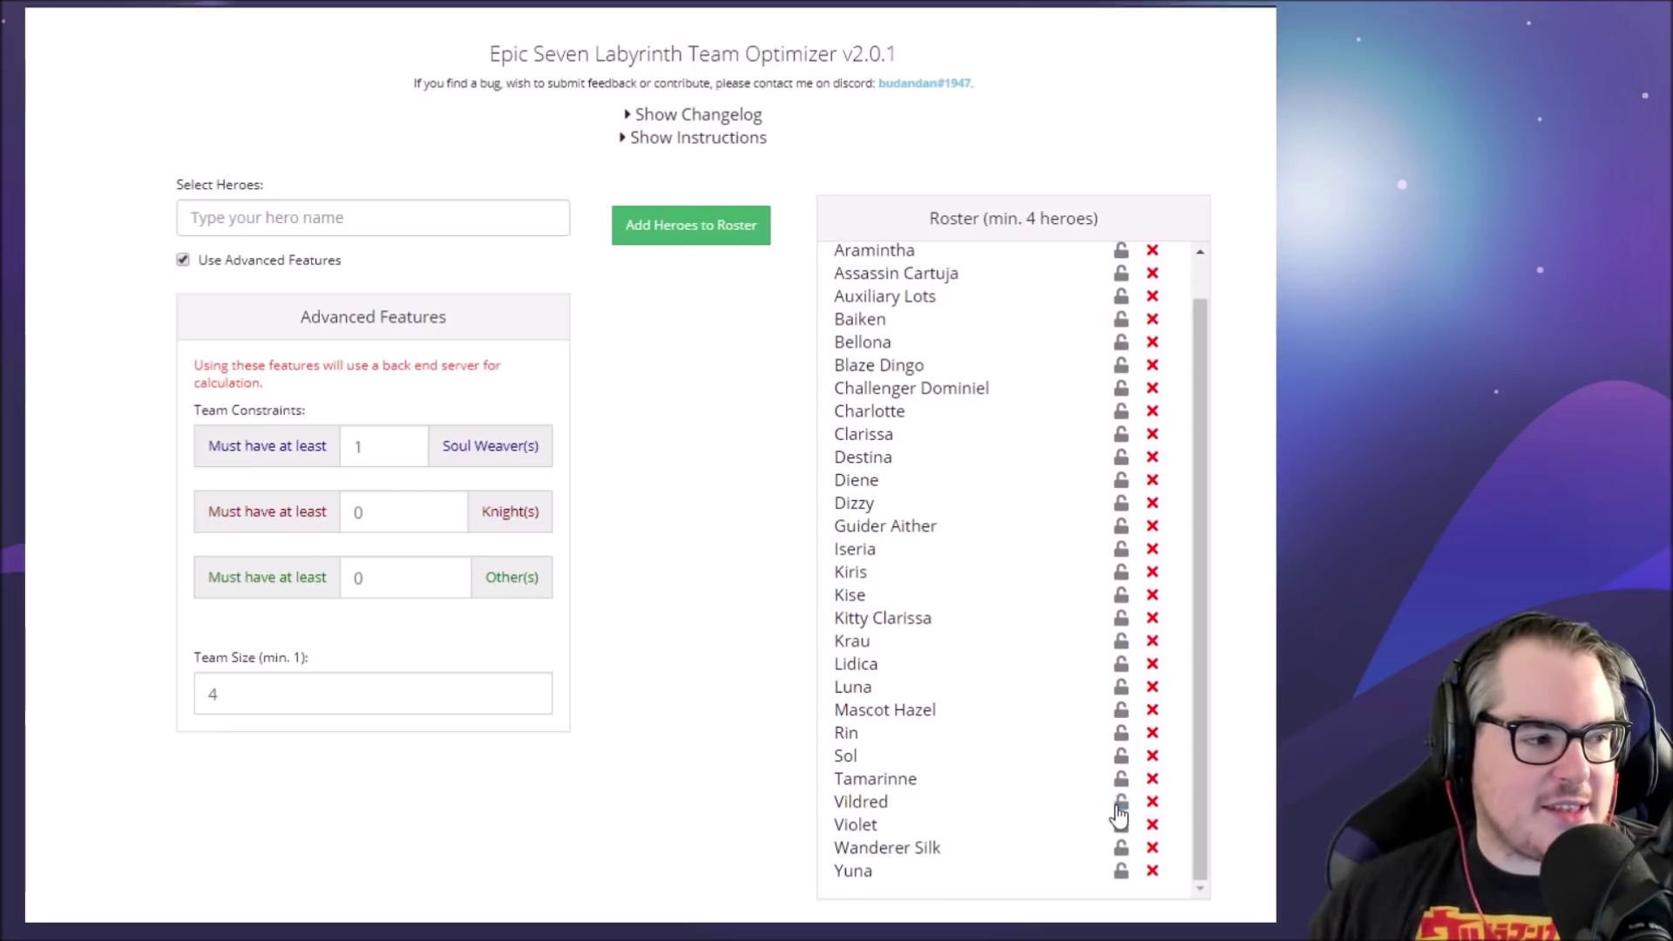
Step: Replace the Soul Weaver minimum with 0
left_click_drag(383, 447, 329, 454)
key("BackSpace")
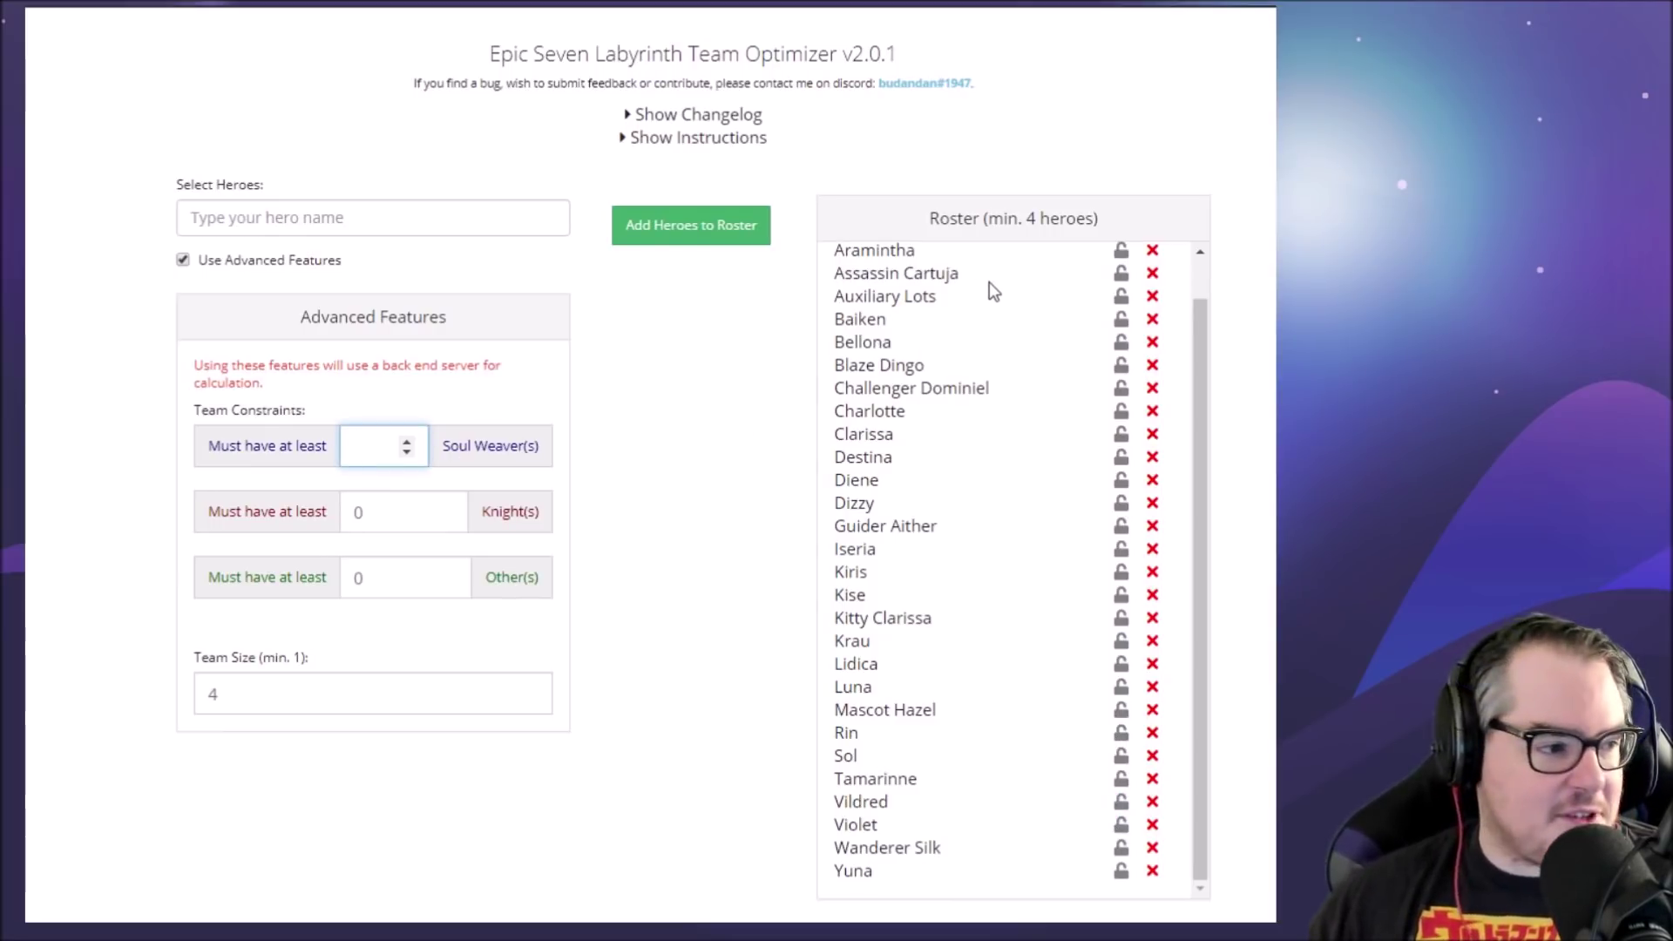
scroll(957, 687, "down", 2)
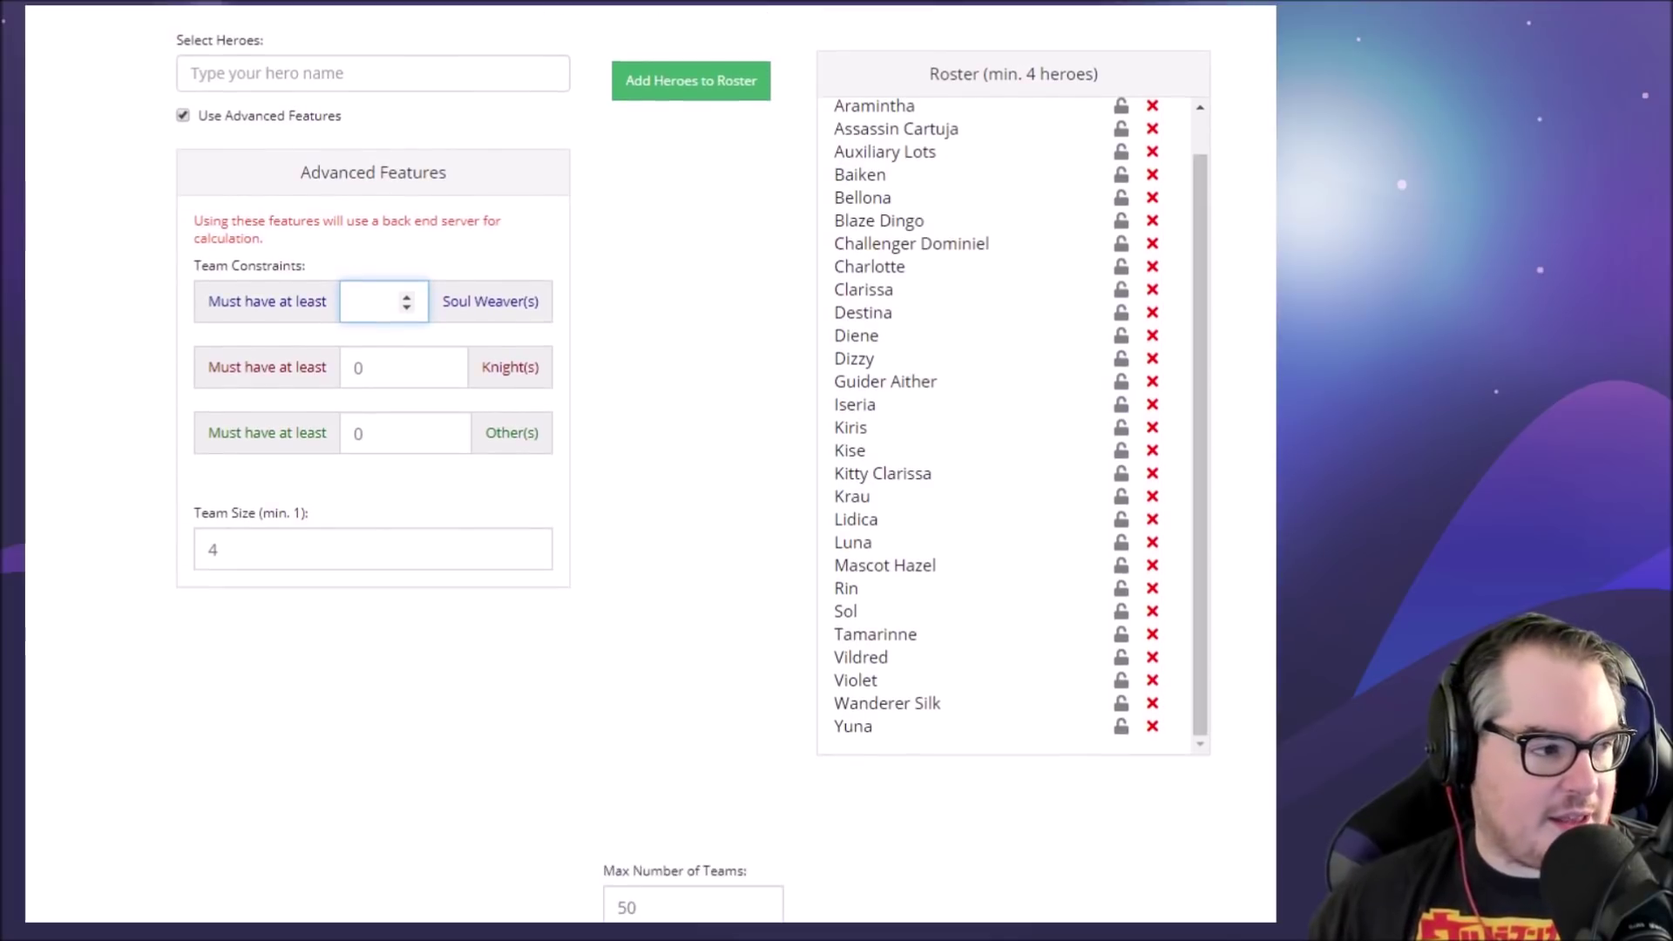
type("0")
left_click(575, 784)
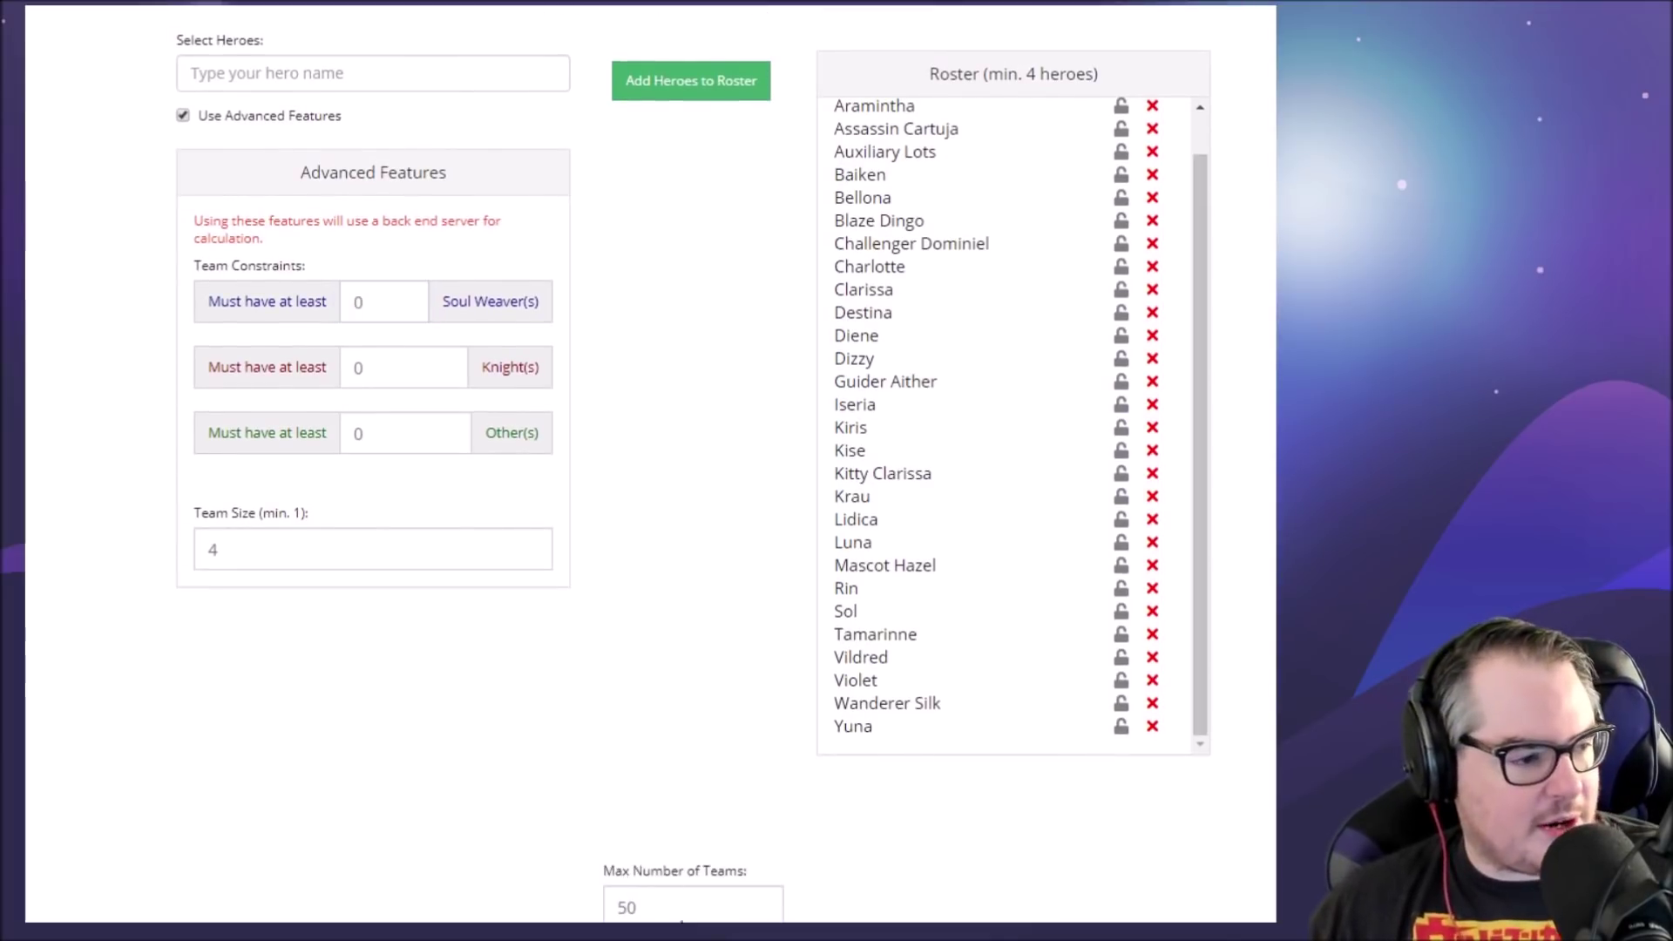
Step: Dismiss the Could not calculate alert and re-enter 0 as the Soul Weaver minimum
double_click(400, 303)
key("BackSpace")
left_click(419, 384)
left_click(244, 259)
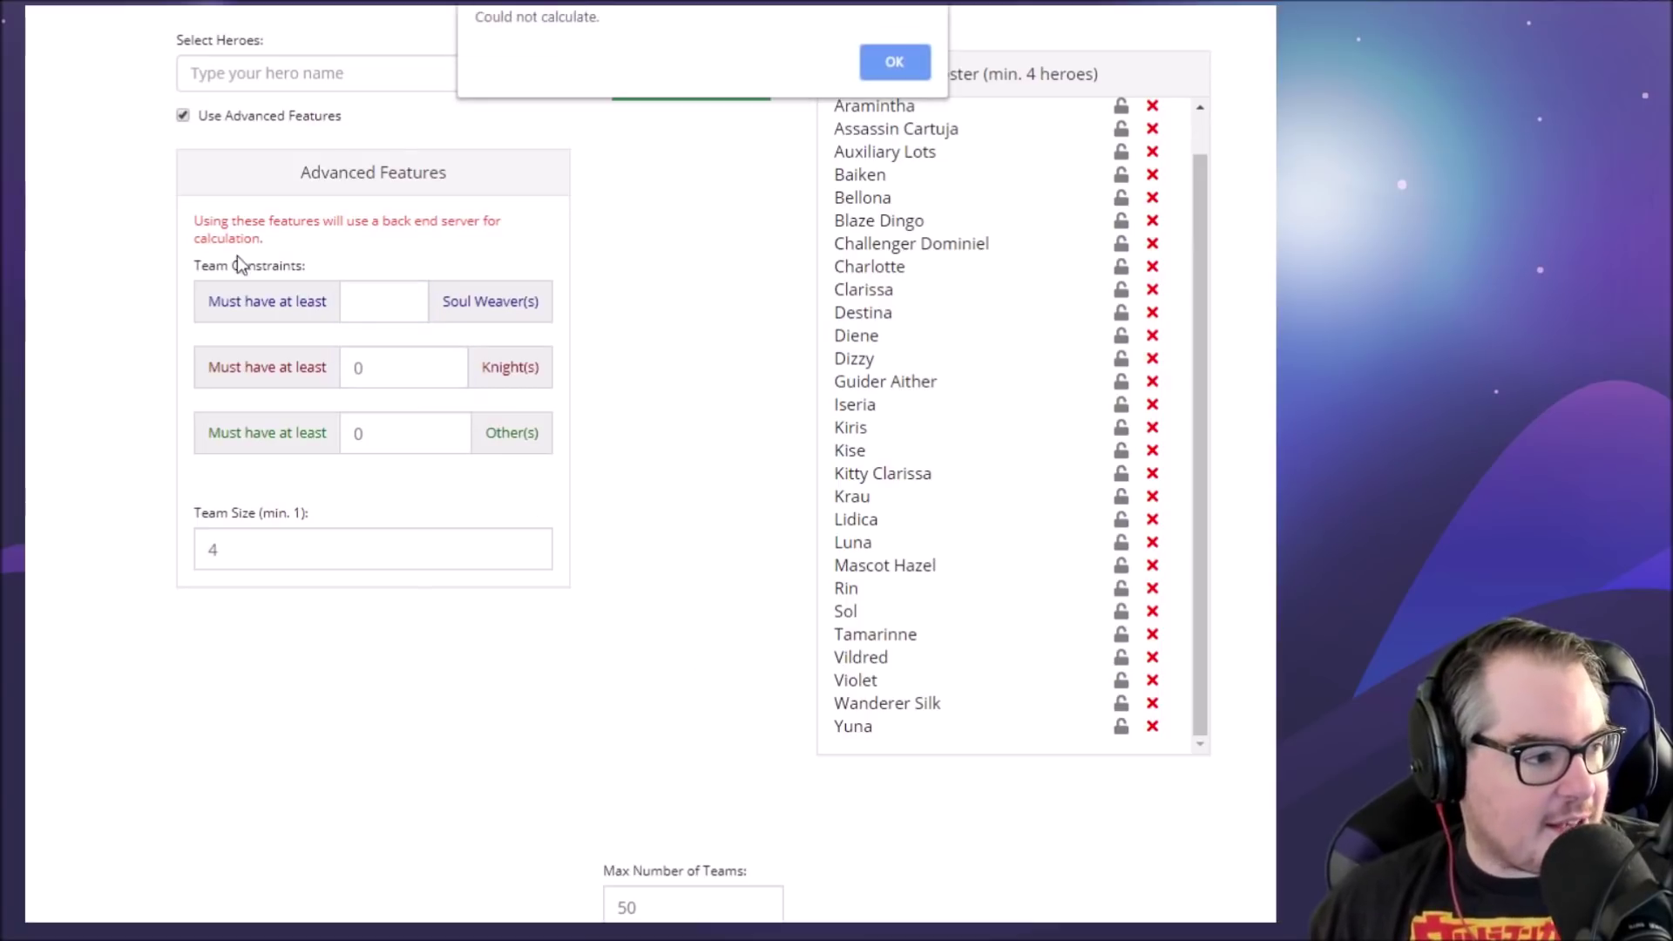
left_click(897, 63)
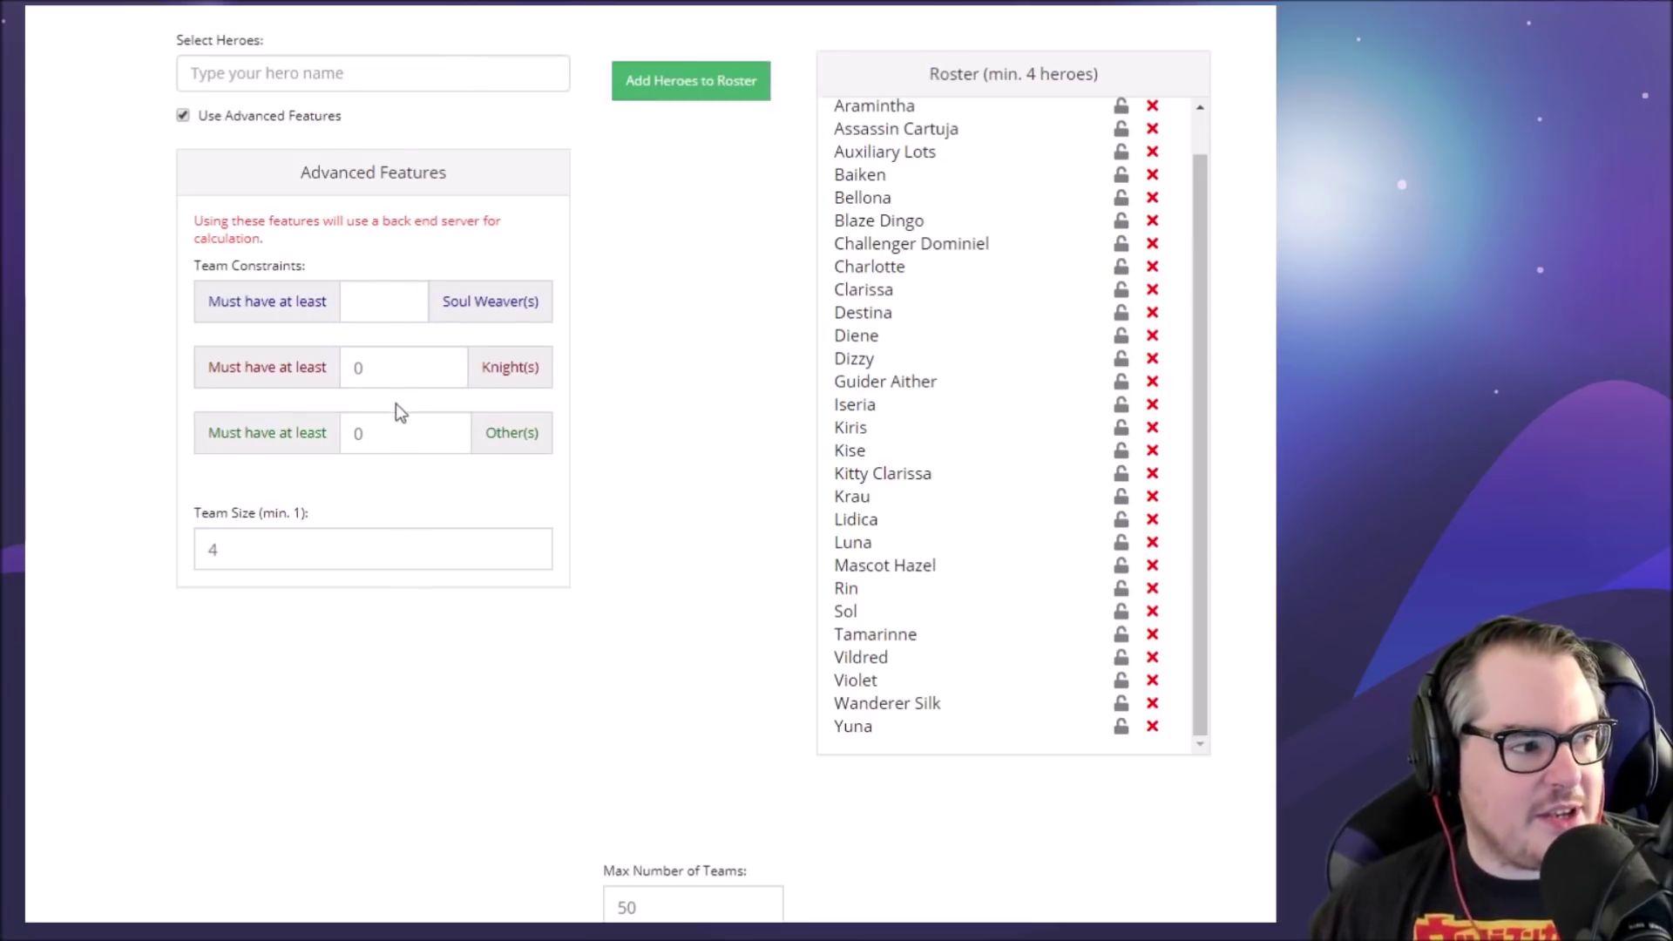
left_click(403, 307)
type("0")
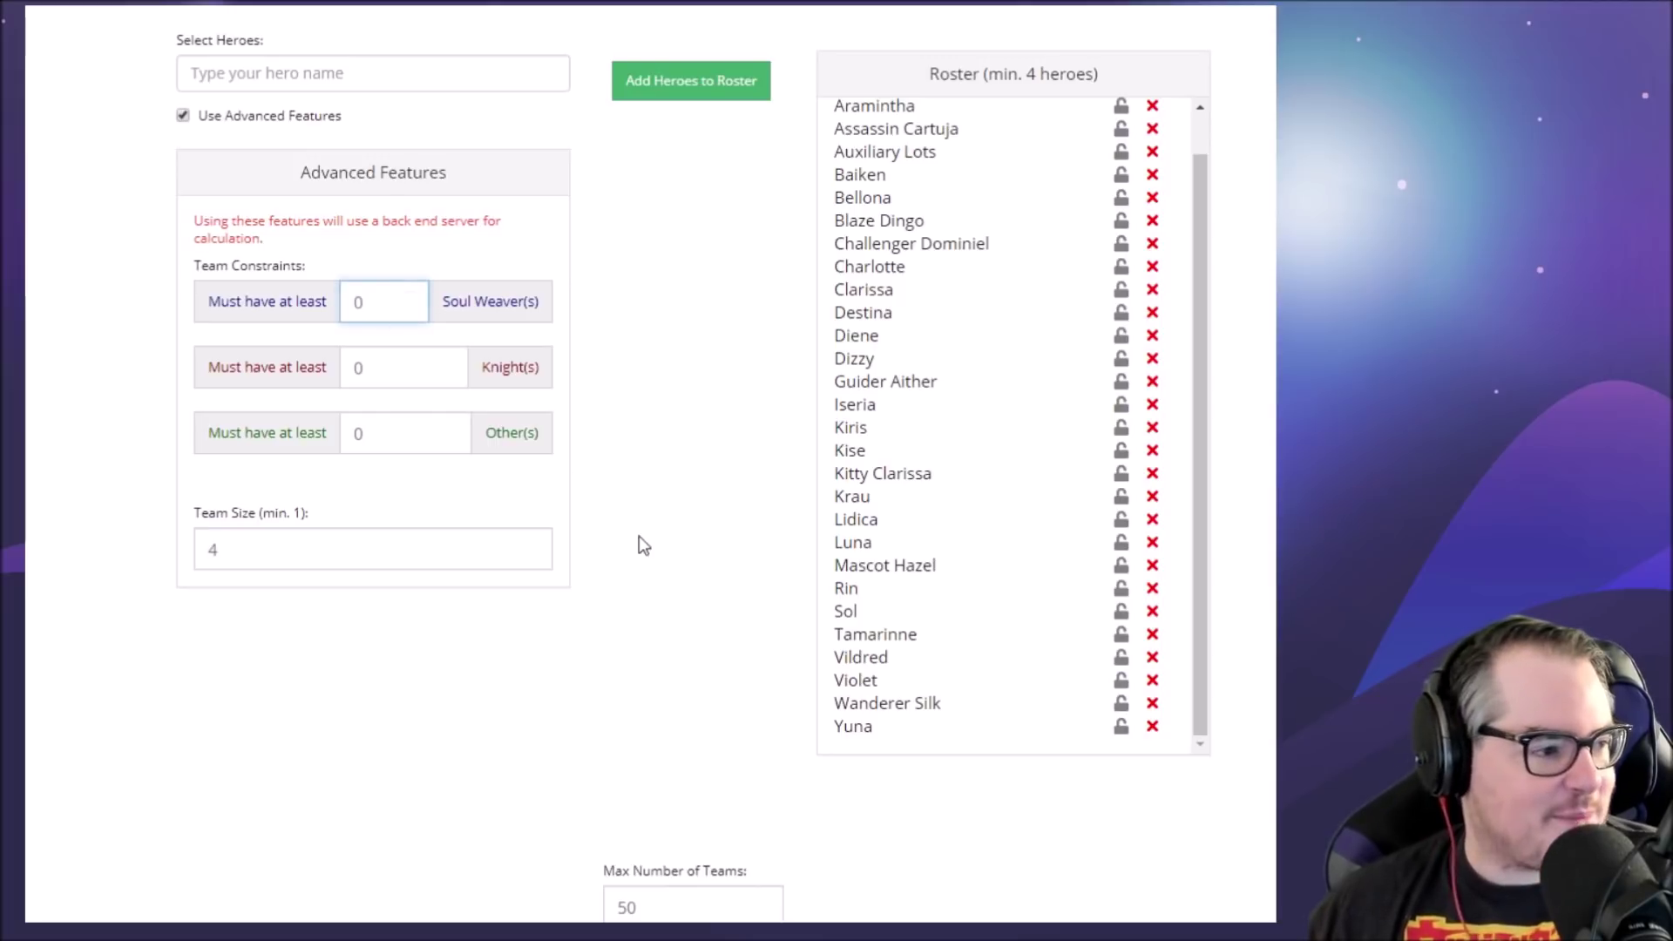
left_click(776, 769)
scroll(810, 695, "down", 1)
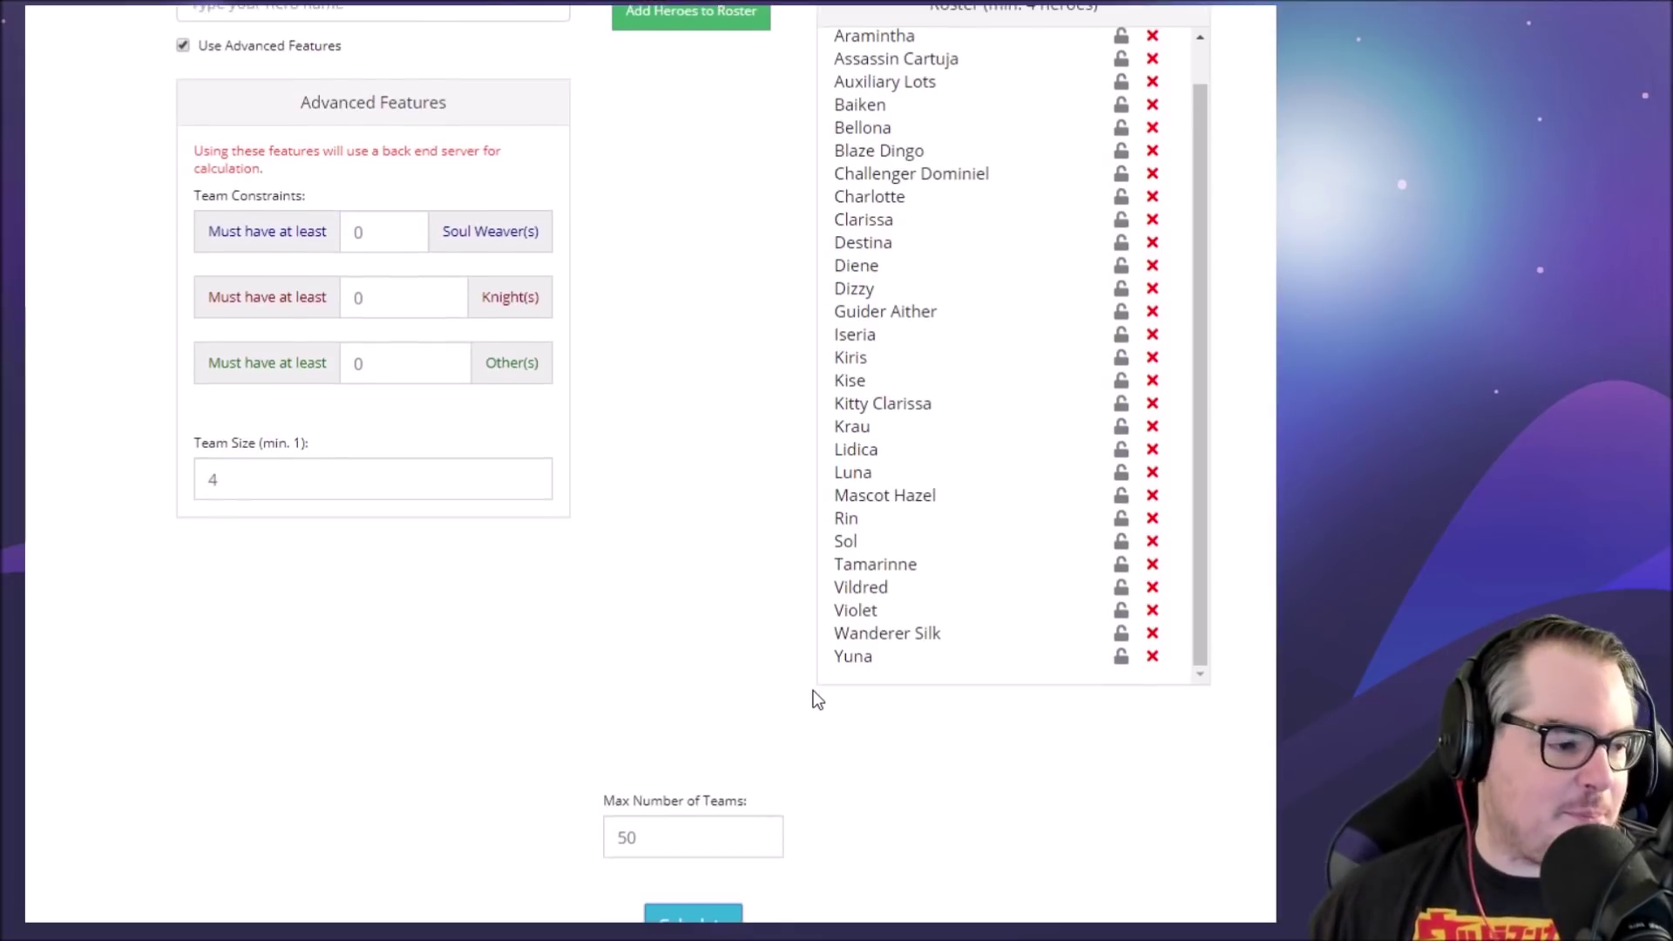
Step: Calculate teams and highlight the heading constraints and top team Rin, Tamarinne, Violet, Wanderer Silk
left_click(707, 912)
scroll(967, 835, "down", 5)
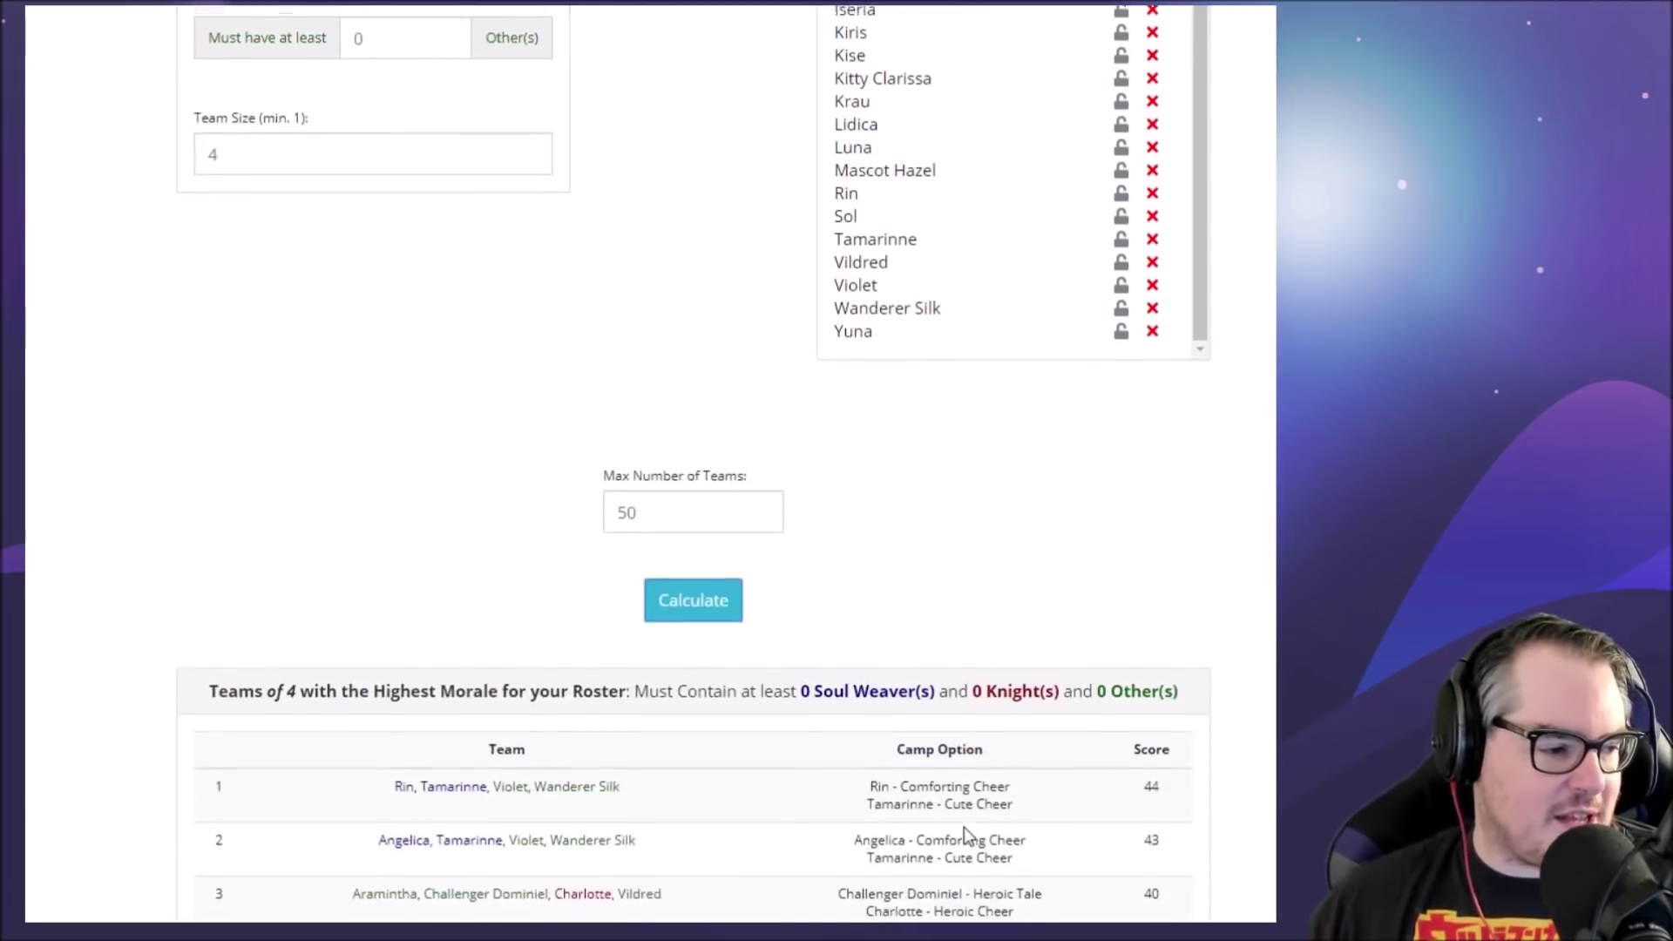
scroll(968, 835, "down", 2)
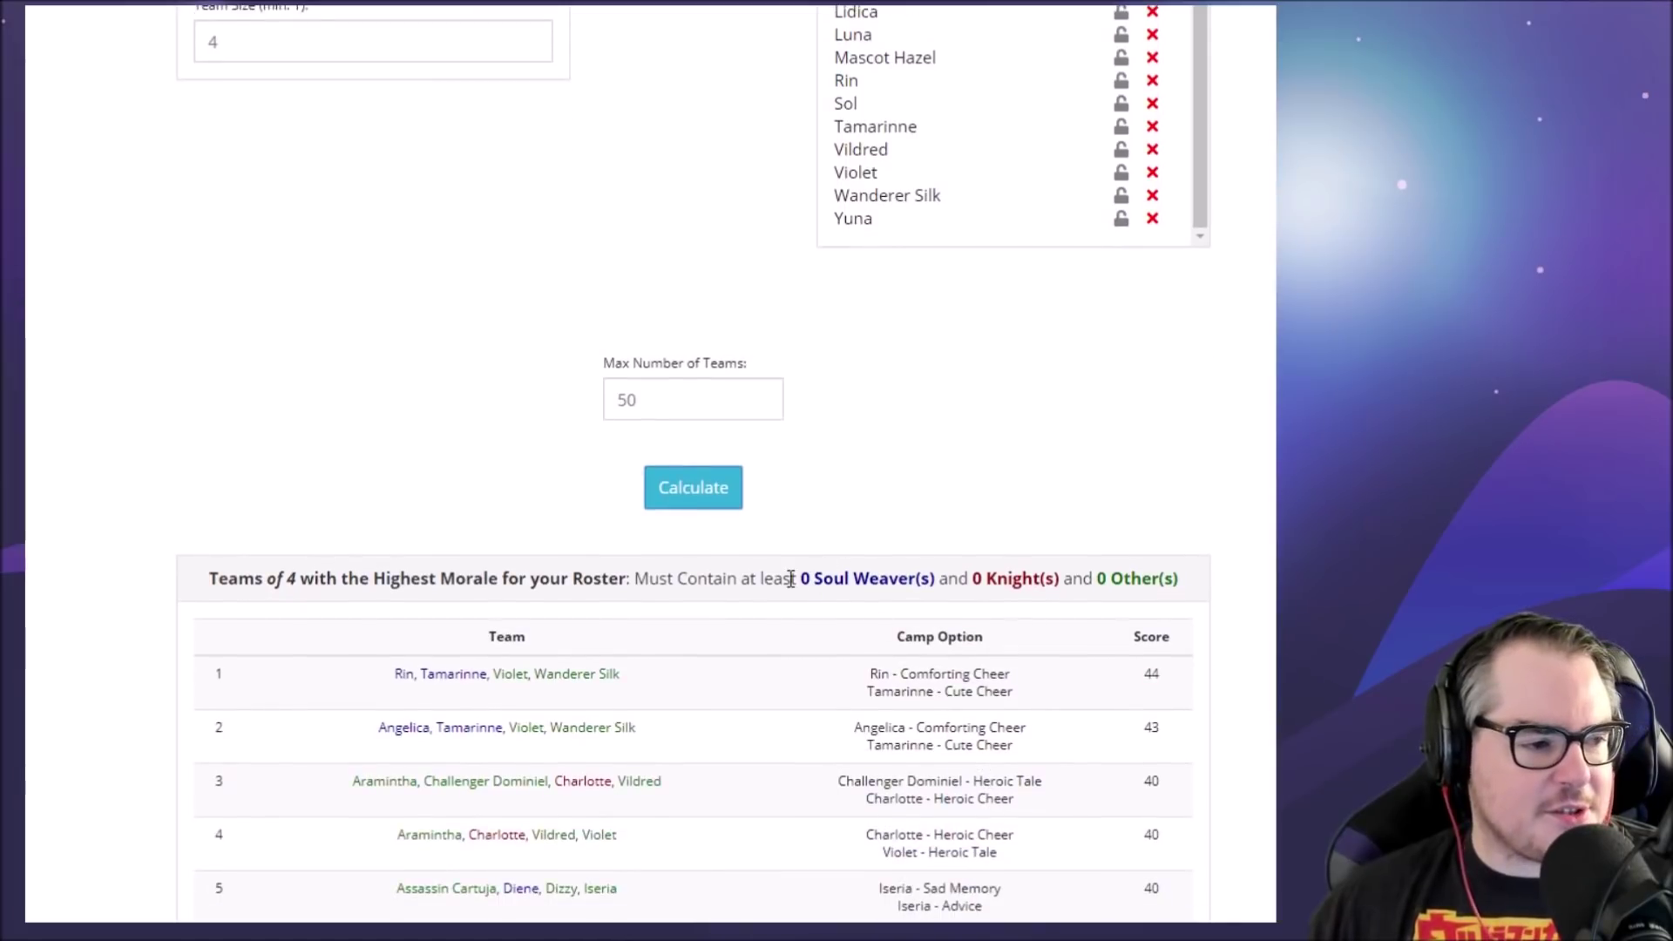
left_click_drag(791, 579, 1190, 581)
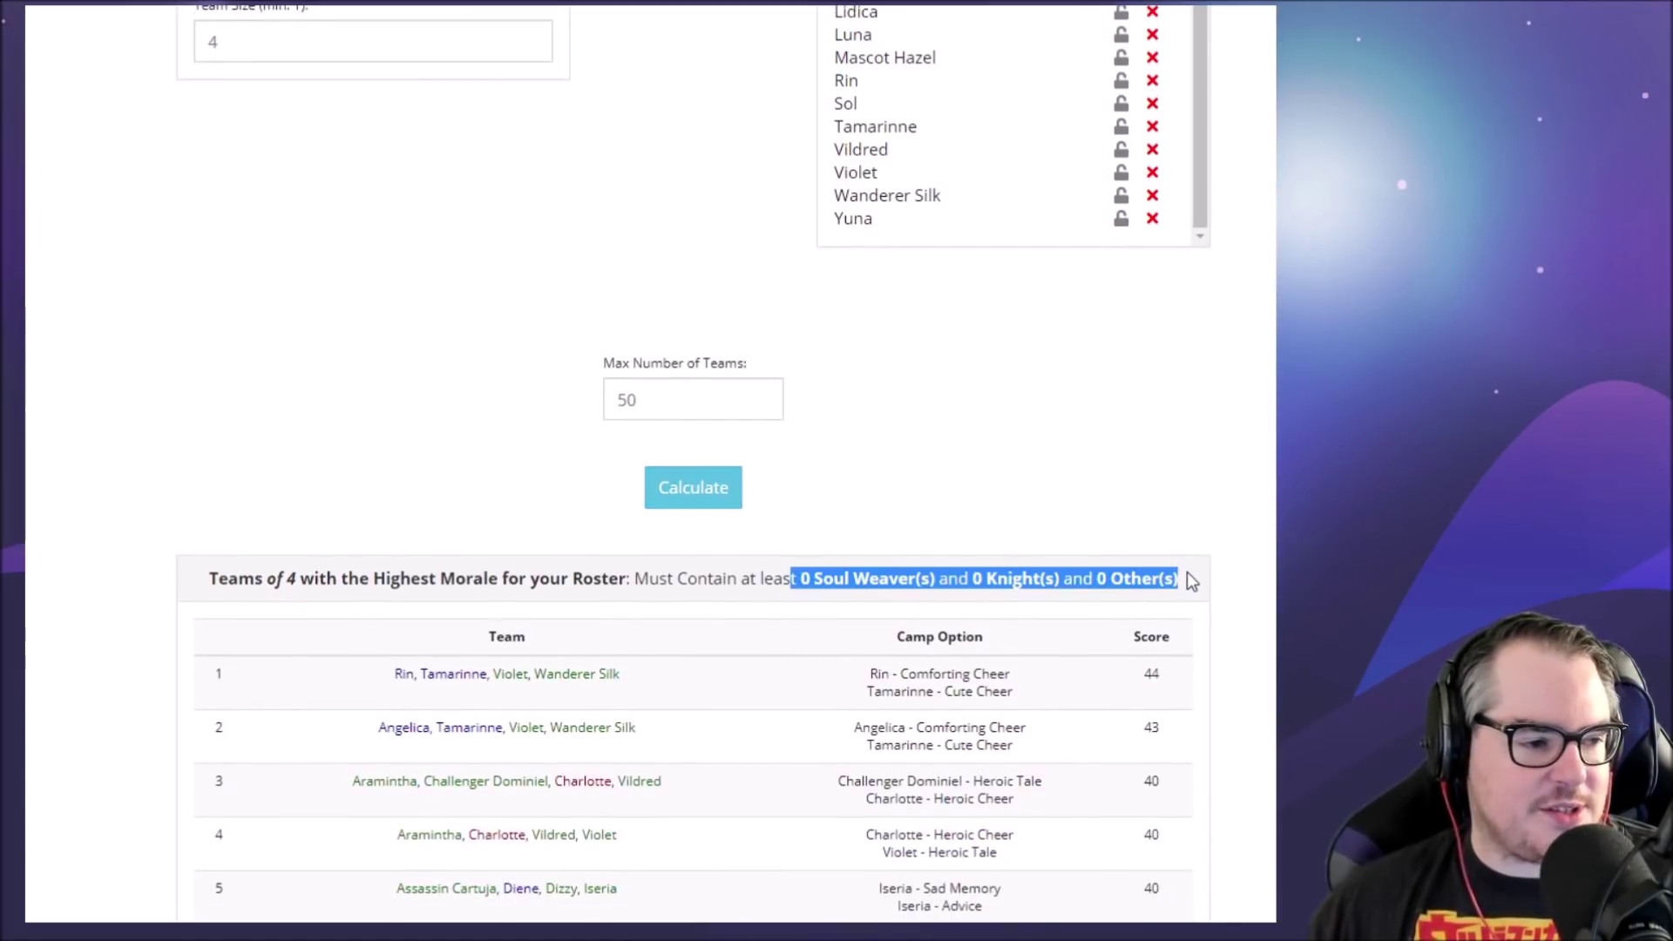
left_click(865, 645)
left_click_drag(620, 676, 396, 681)
Step: Scroll through the results table and highlight the ninth team's hero names
scroll(1124, 615, "up", 10)
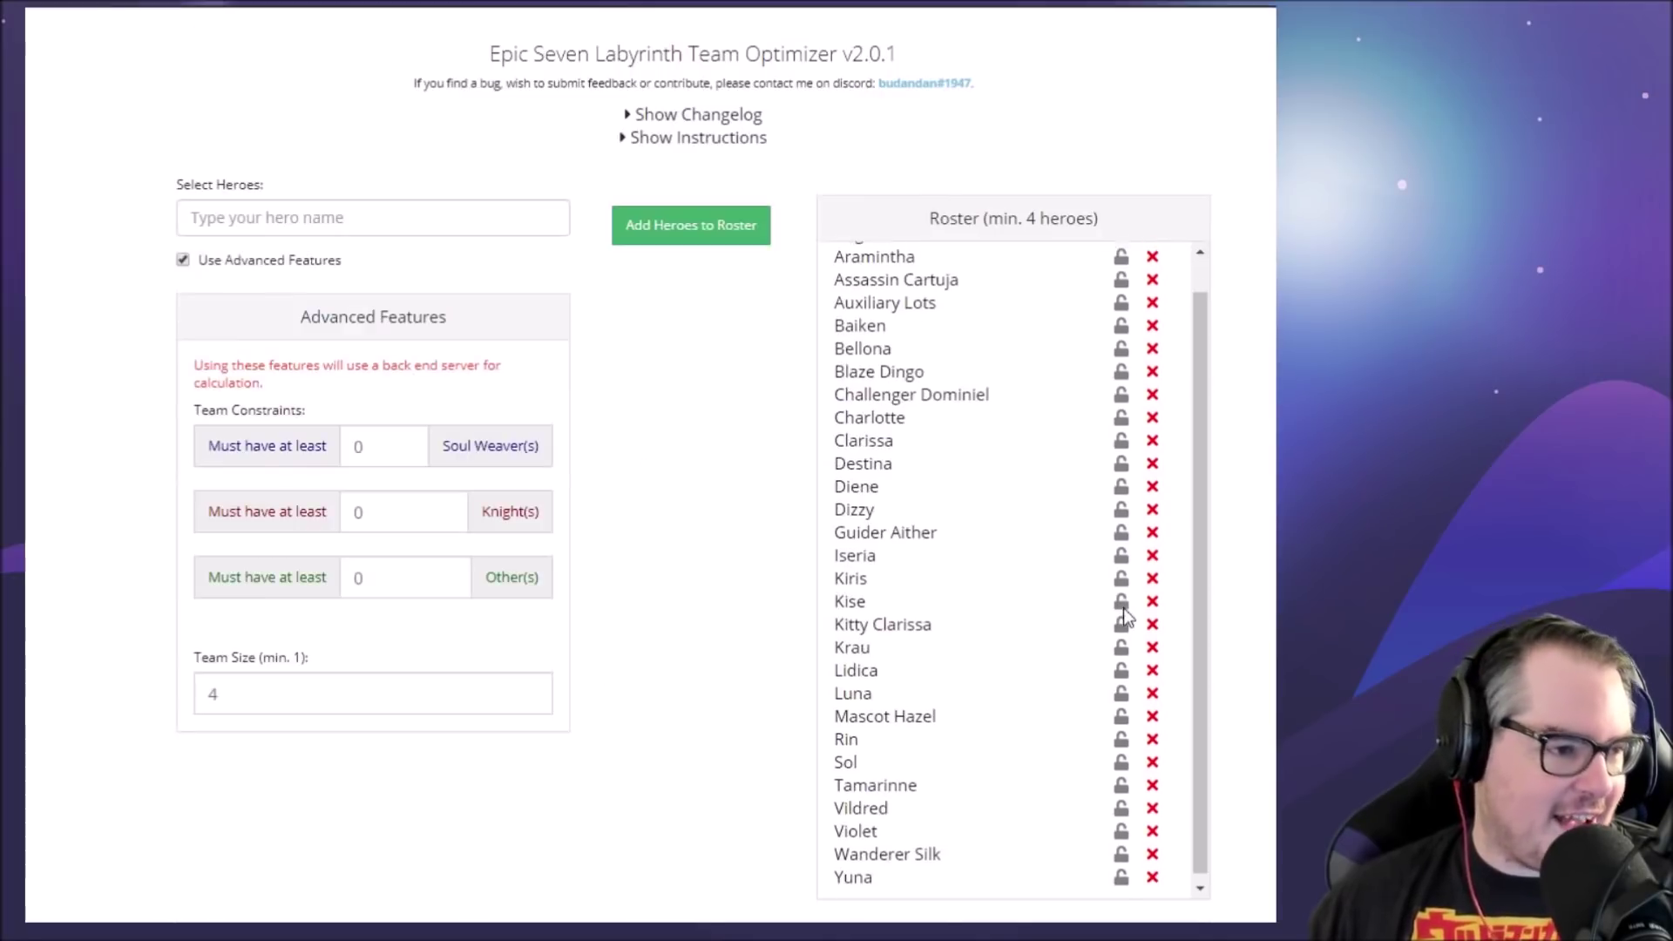
scroll(1124, 615, "up", 1)
scroll(1124, 615, "down", 10)
scroll(1124, 615, "up", 2)
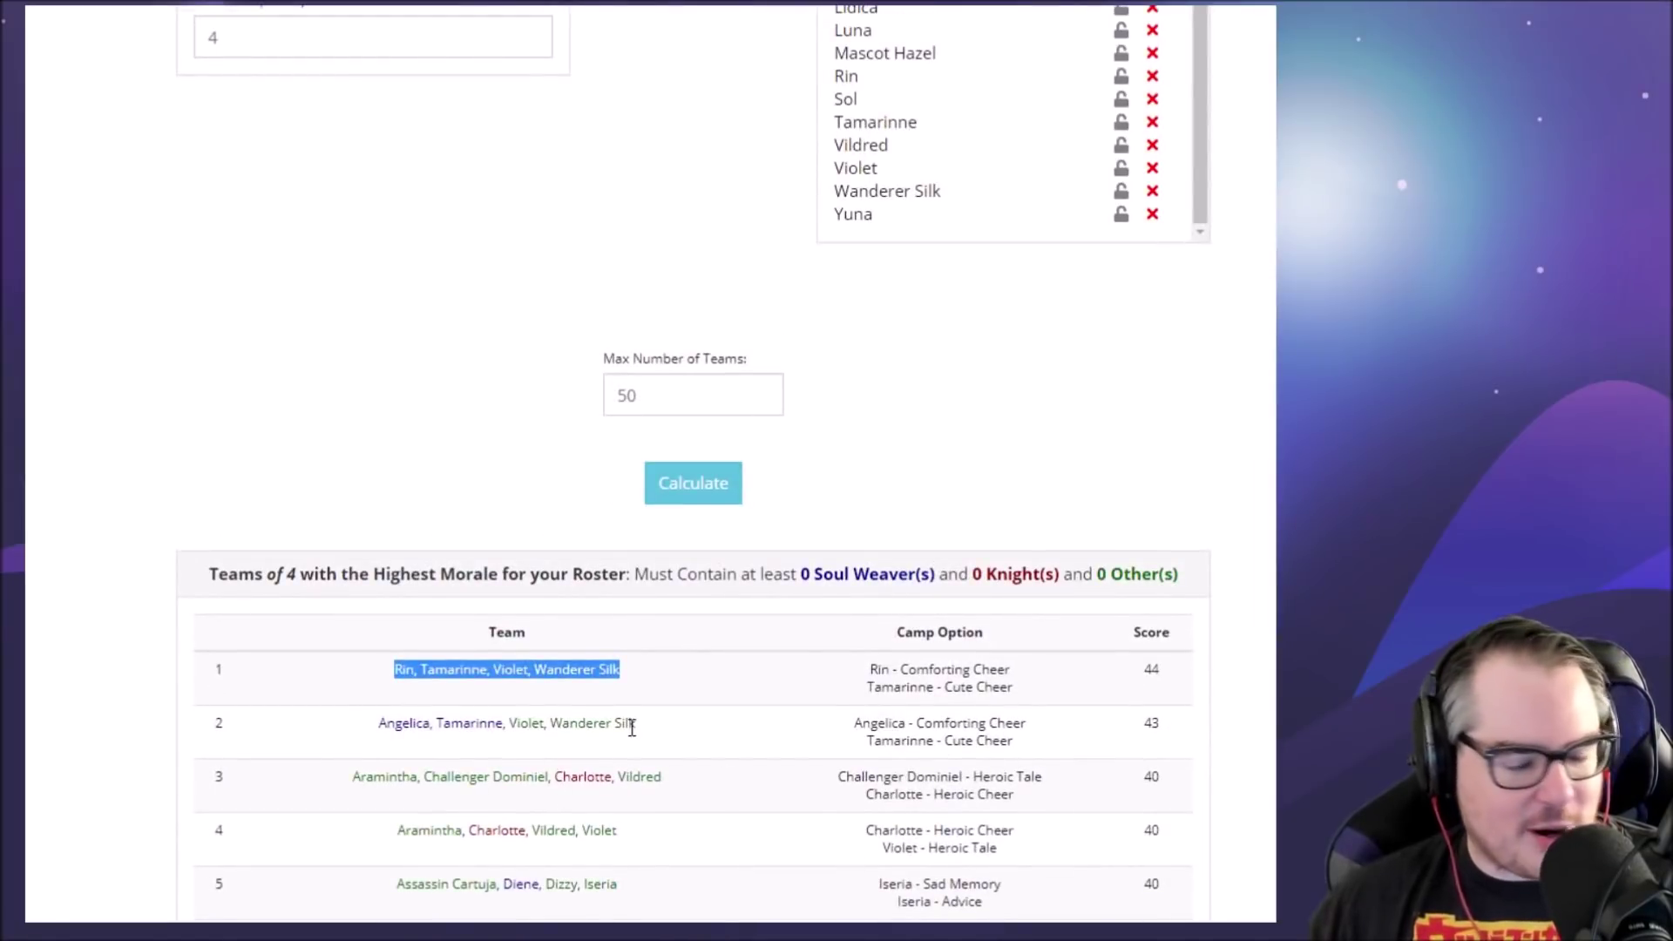
scroll(698, 601, "down", 2)
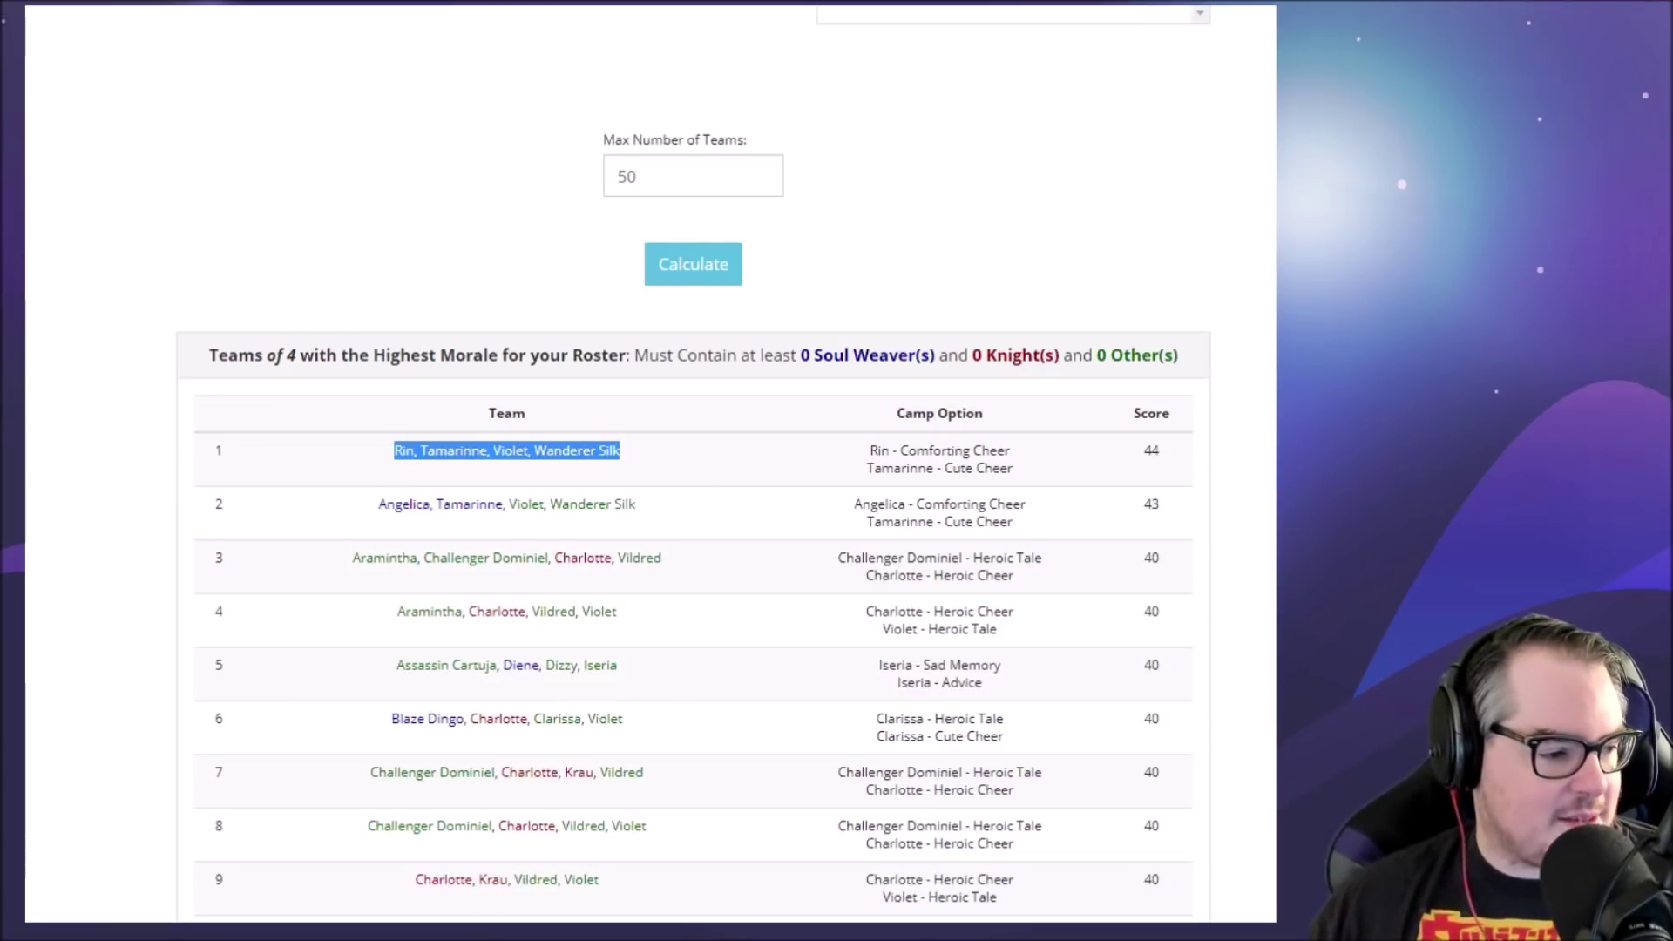
left_click_drag(642, 897, 417, 888)
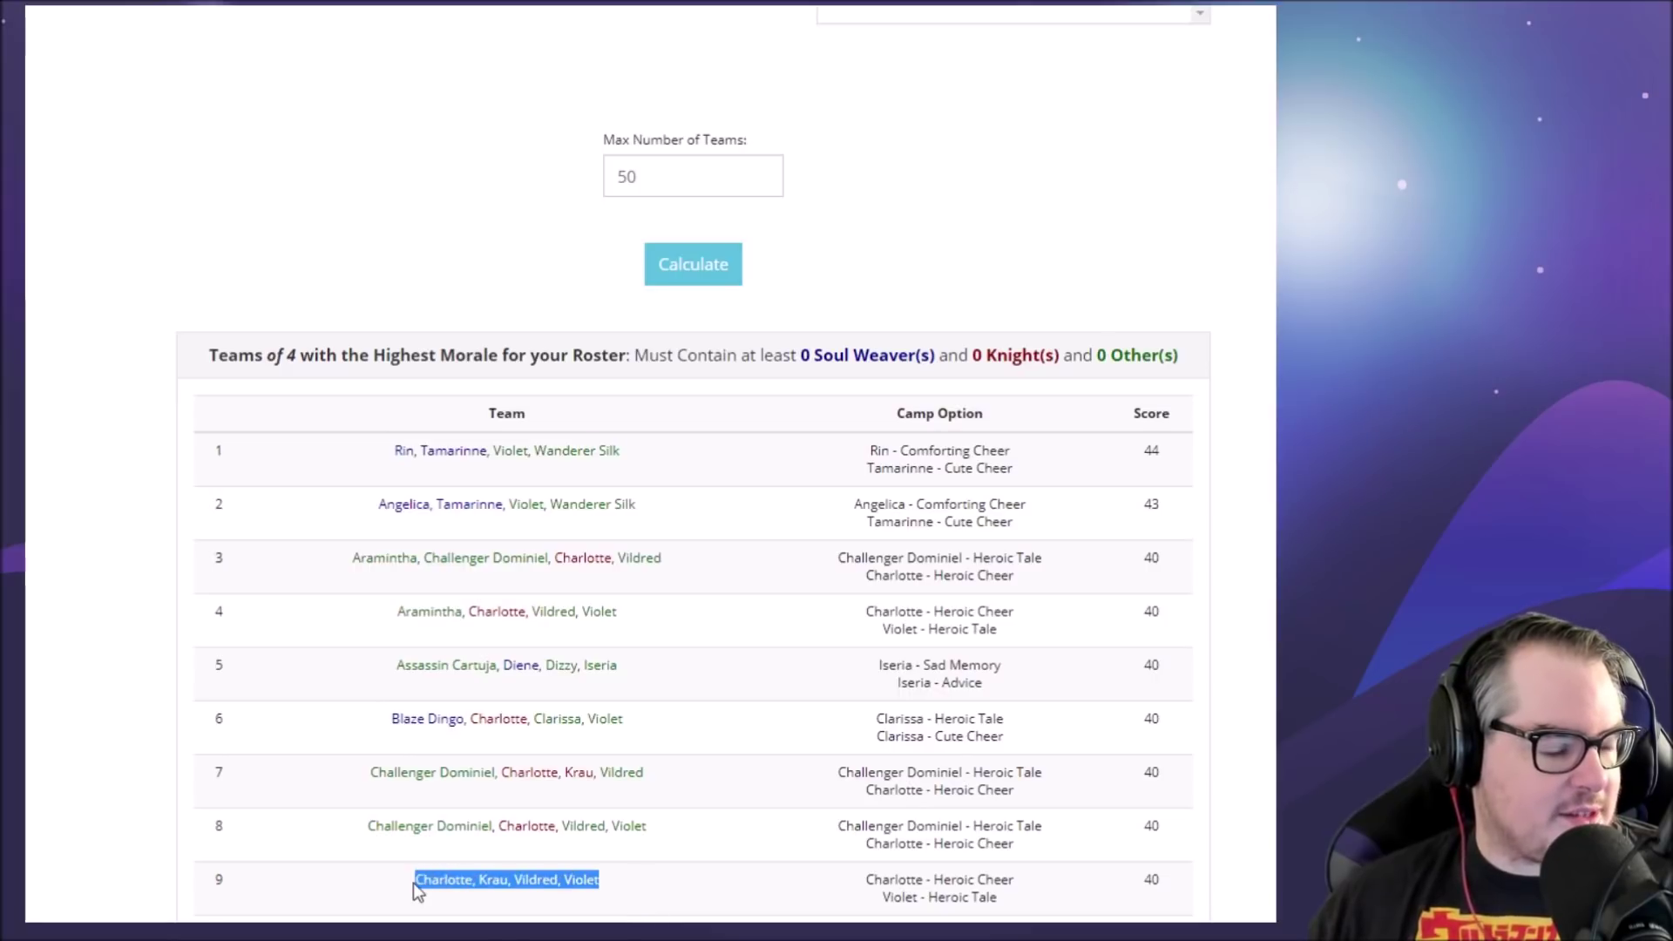
left_click(630, 882)
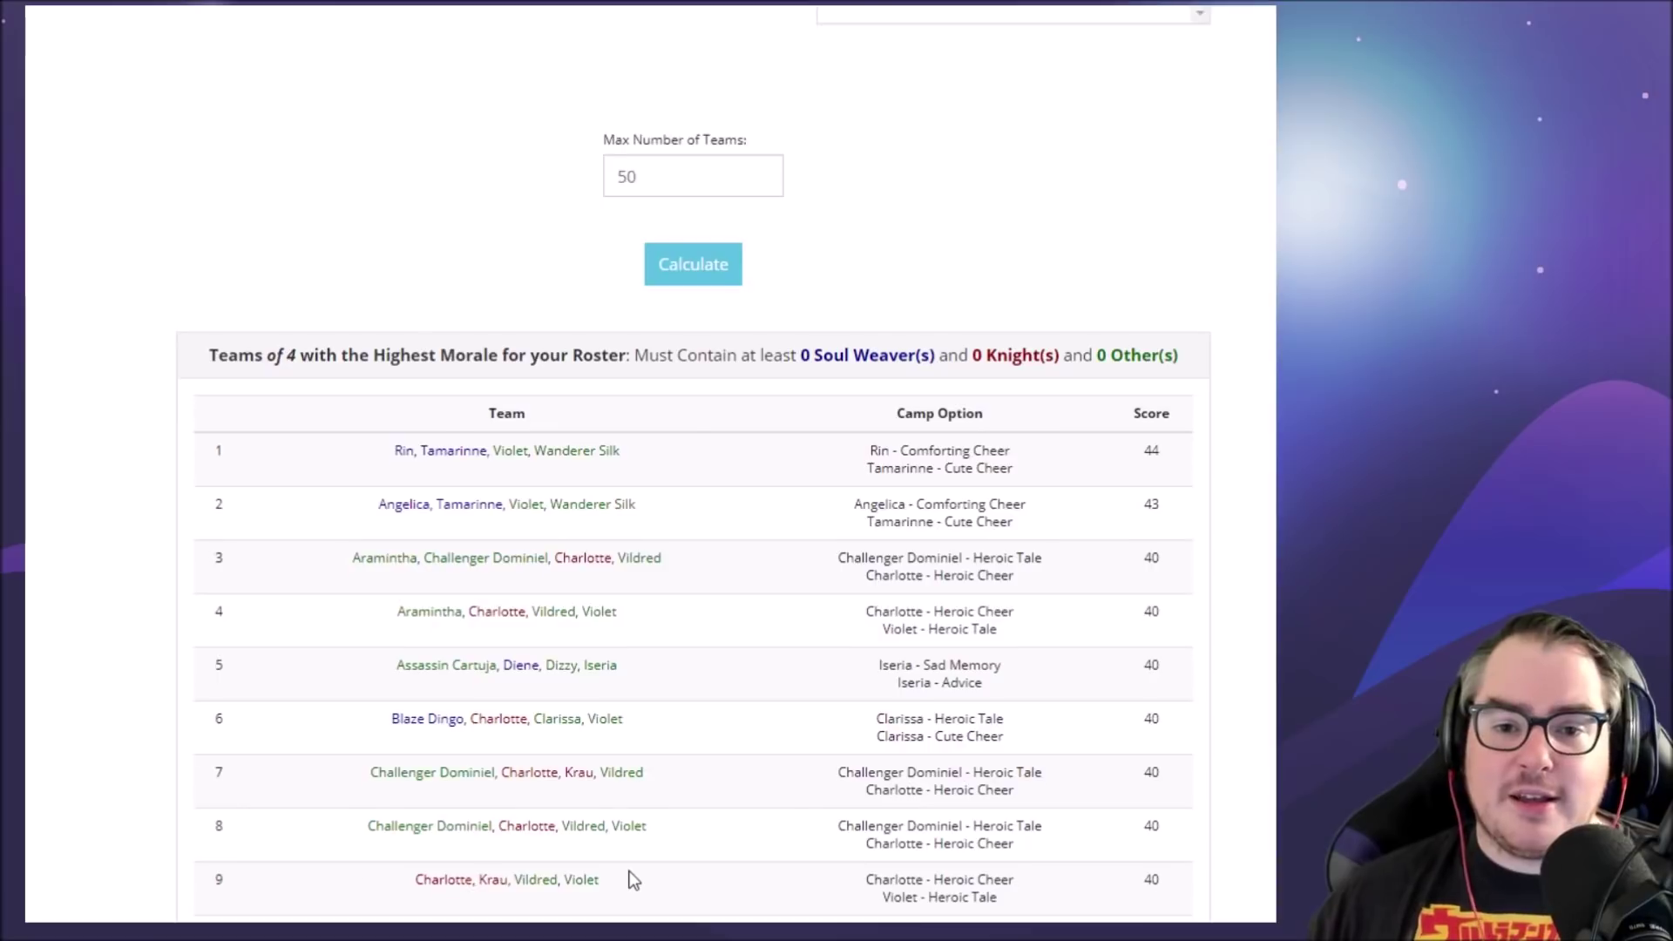
scroll(633, 880, "up", 8)
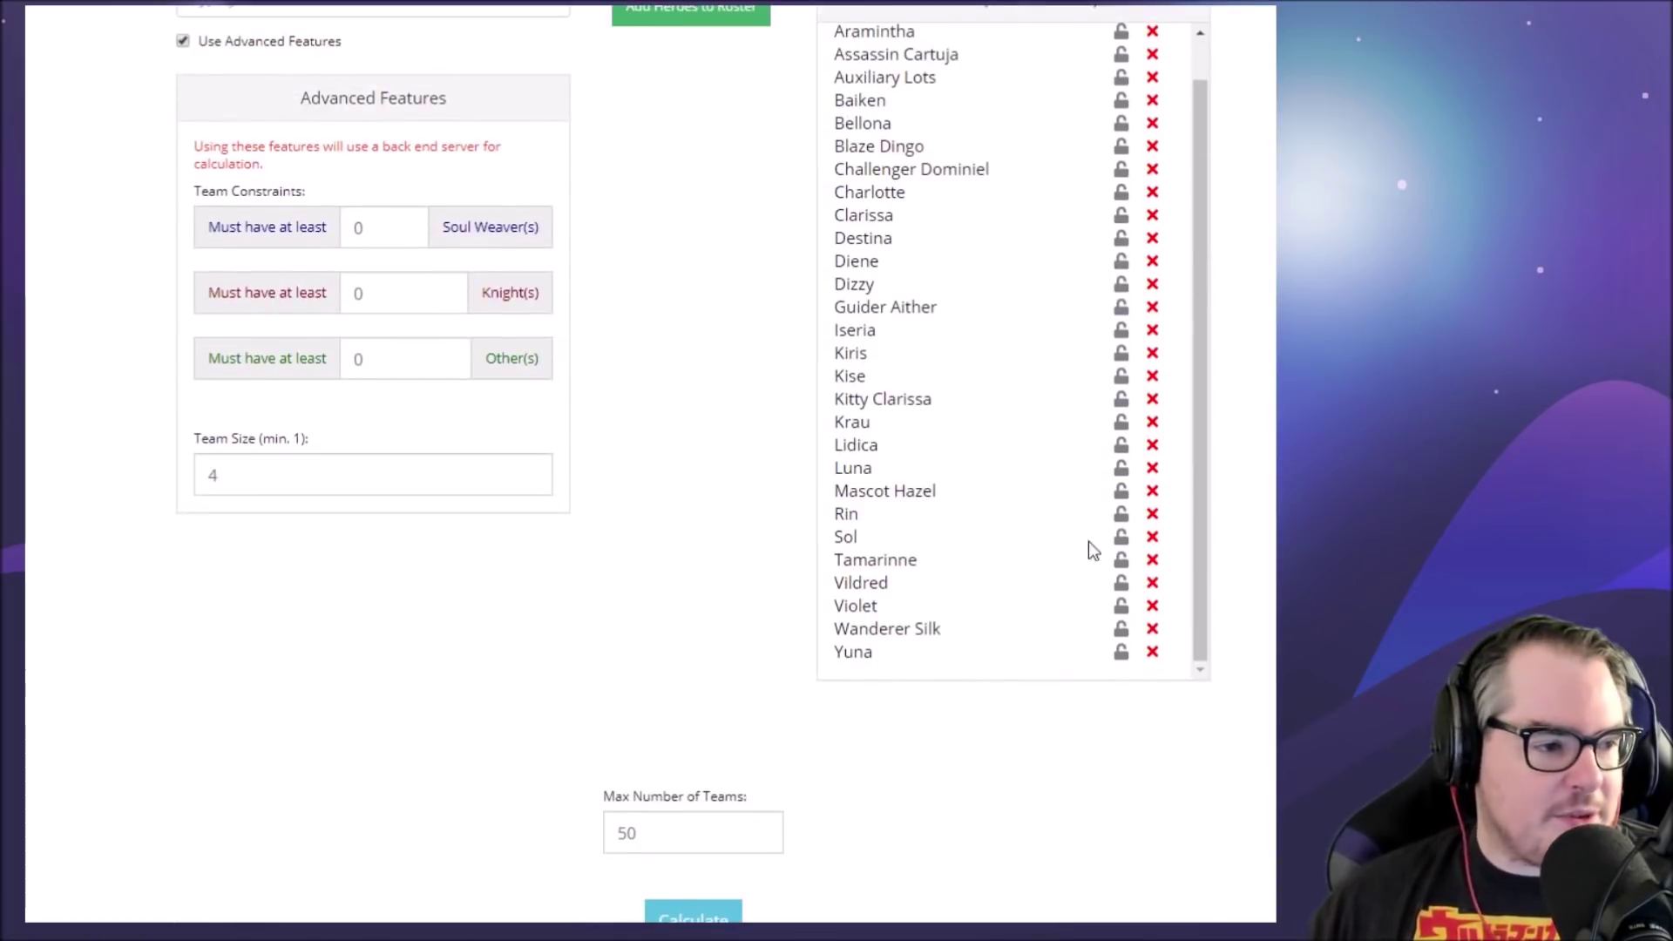
Step: Lock Tamarinne, recalculate the teams, then unlock her
left_click(1120, 564)
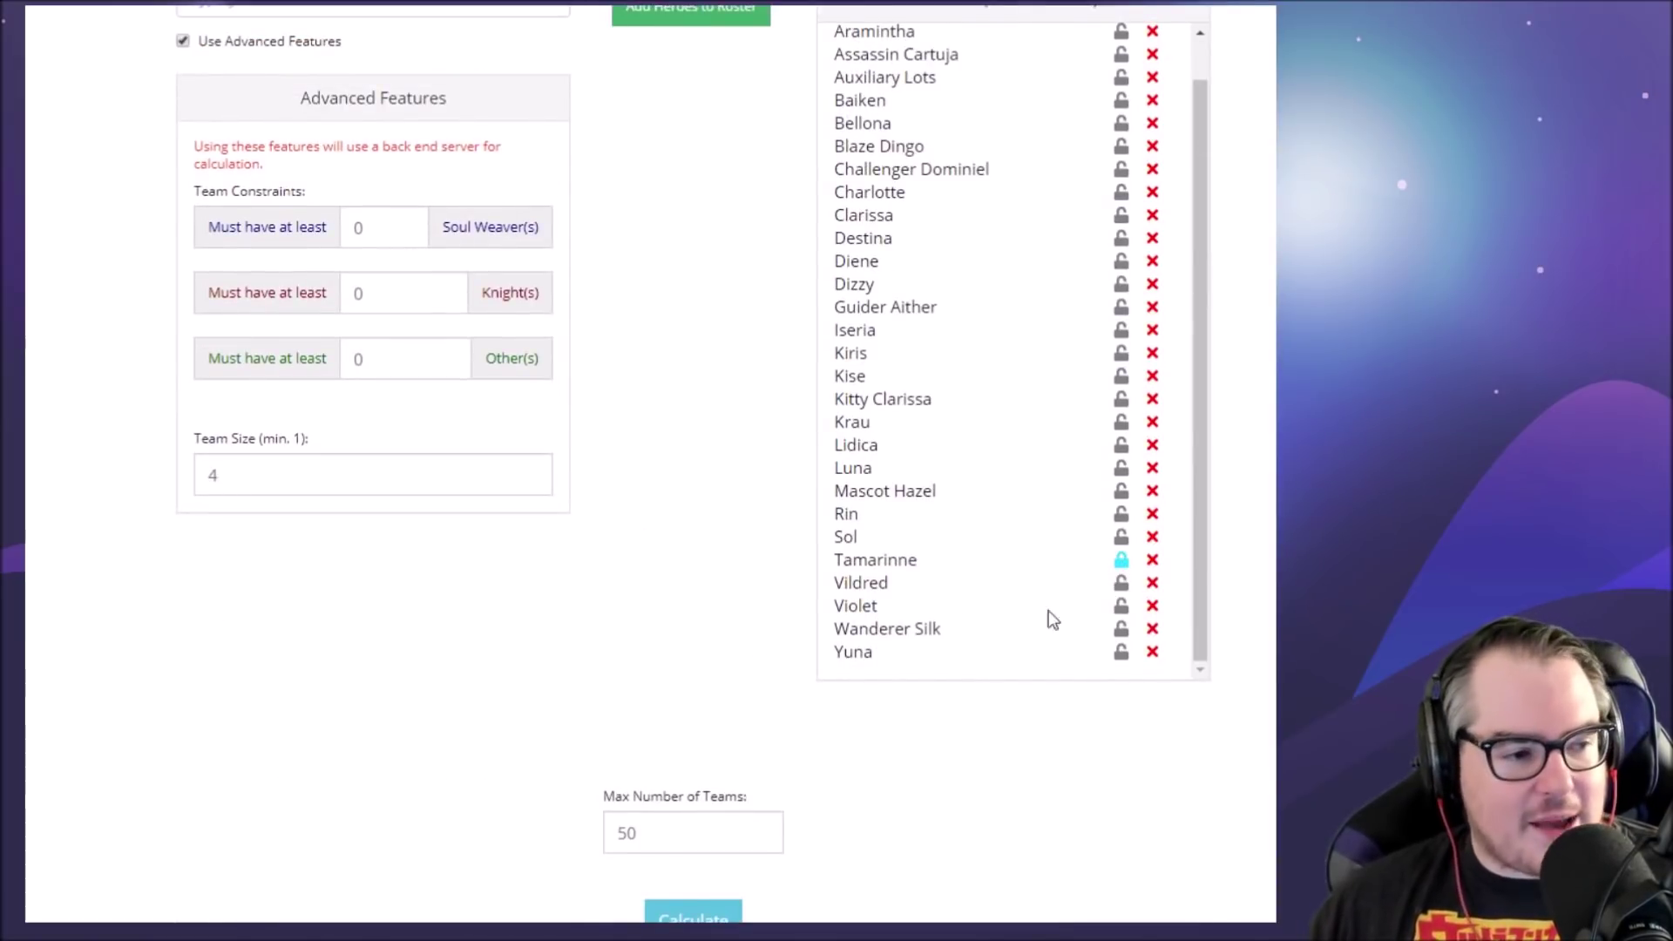
scroll(1048, 610, "down", 3)
left_click(727, 702)
scroll(1002, 695, "down", 3)
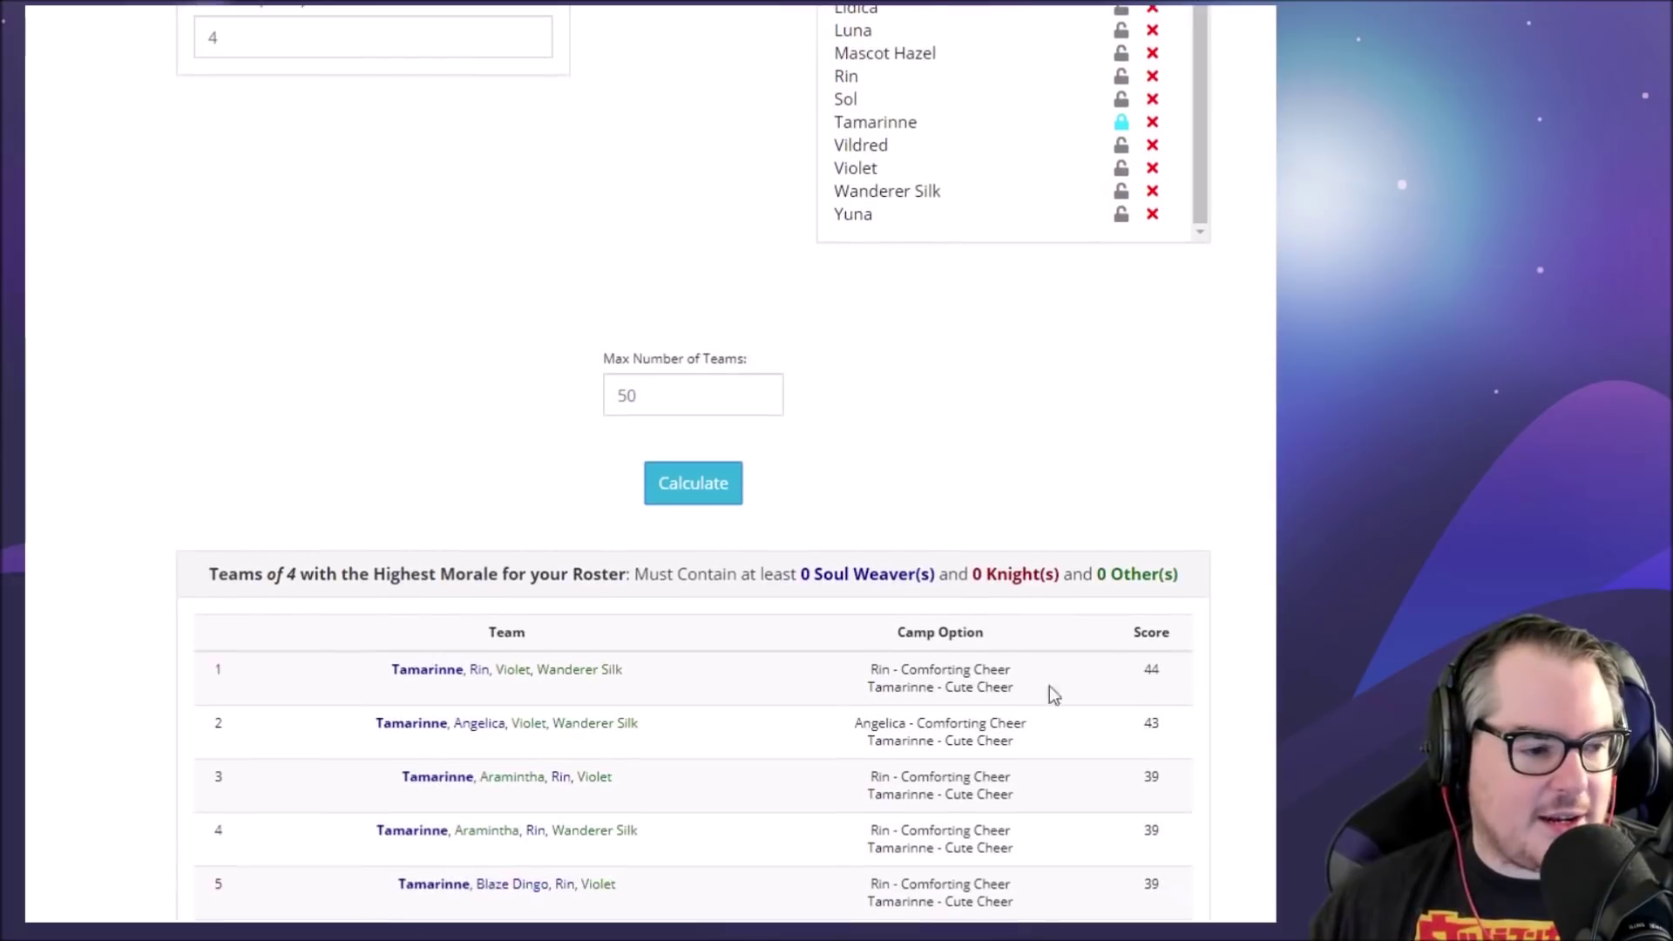
scroll(1163, 627, "up", 8)
left_click(1121, 777)
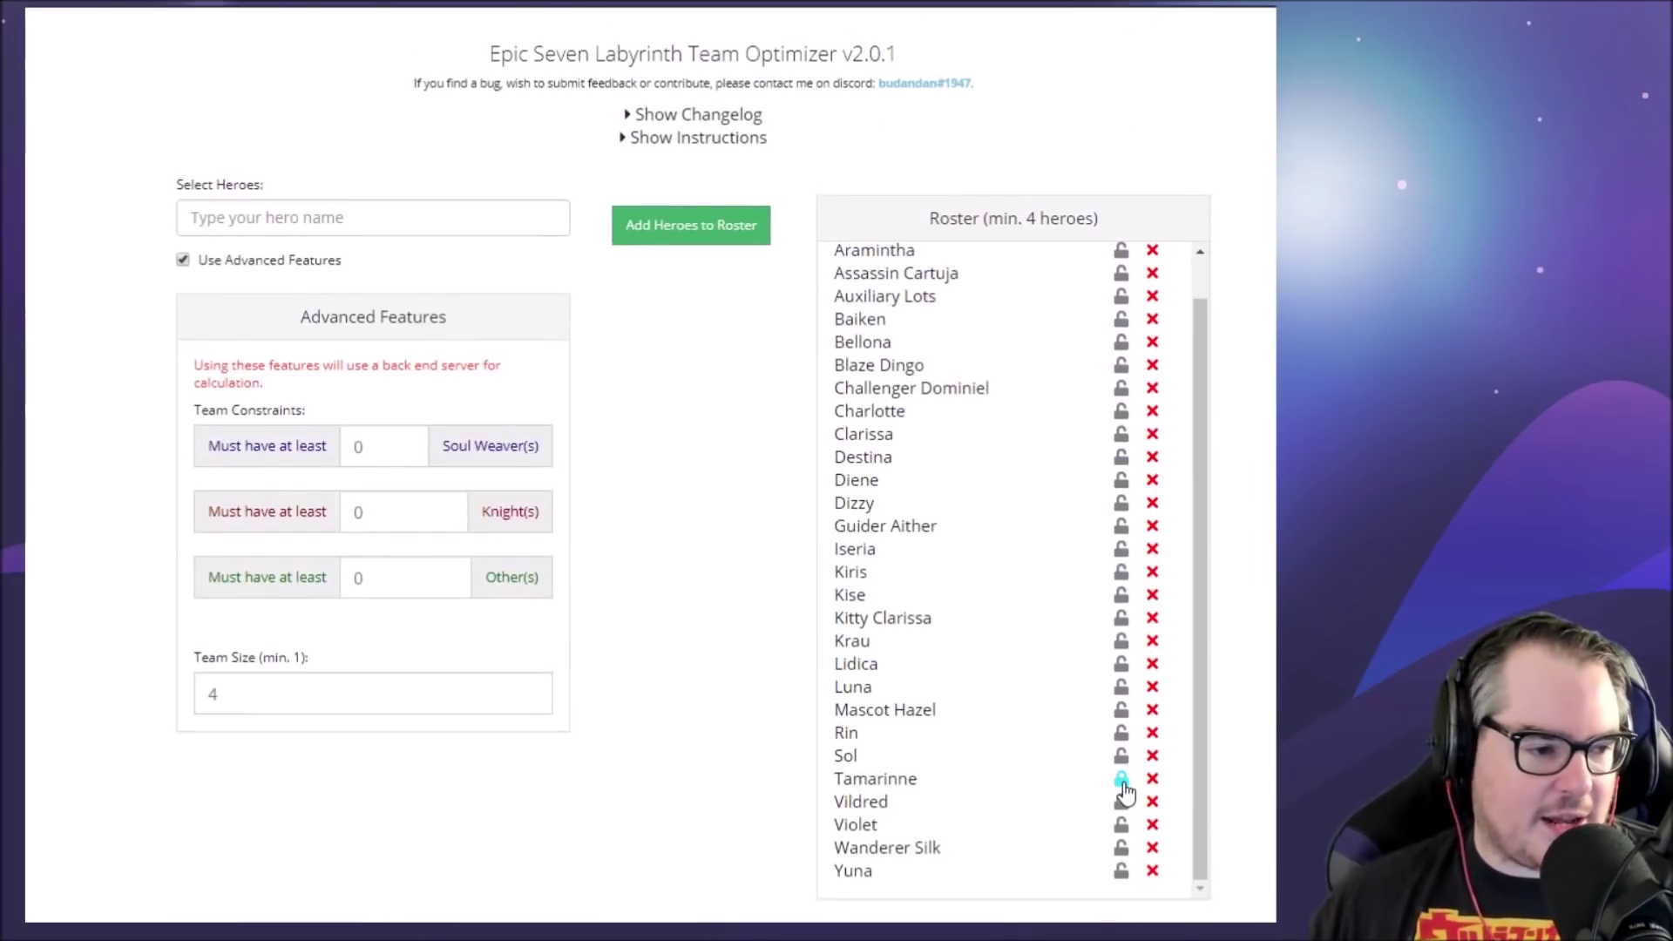
Step: Lock Destina and recalculate, giving Destina teams topping at 38 morale, then unlock her
left_click(1121, 457)
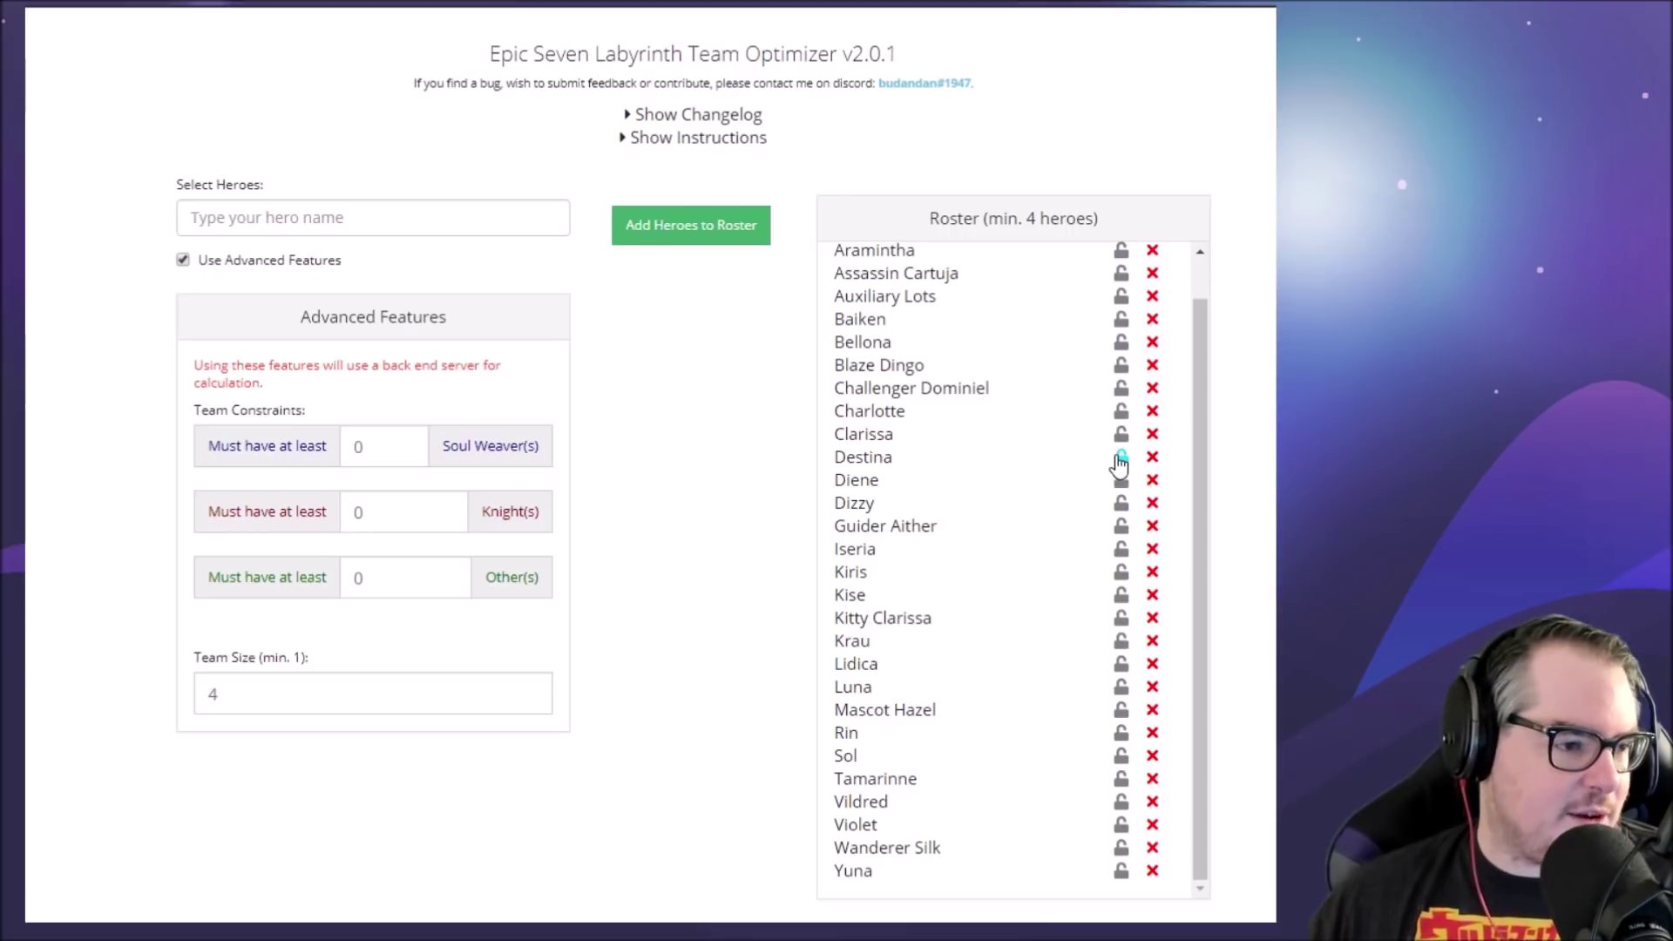
scroll(1080, 484, "down", 5)
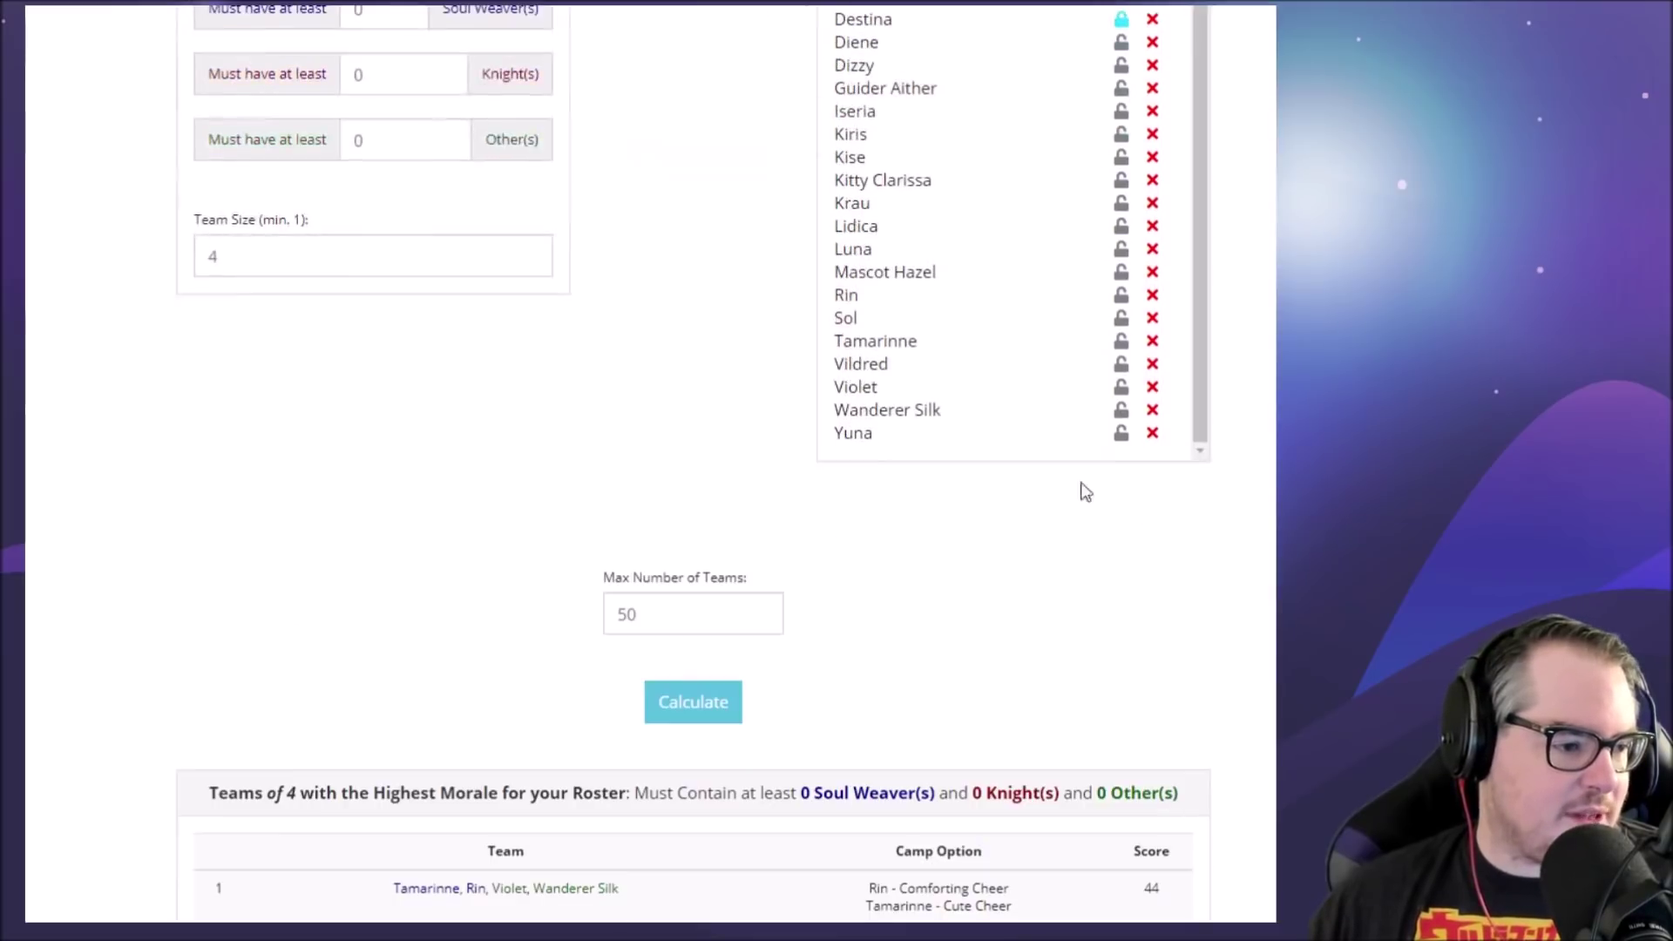
left_click(702, 716)
scroll(1253, 693, "down", 5)
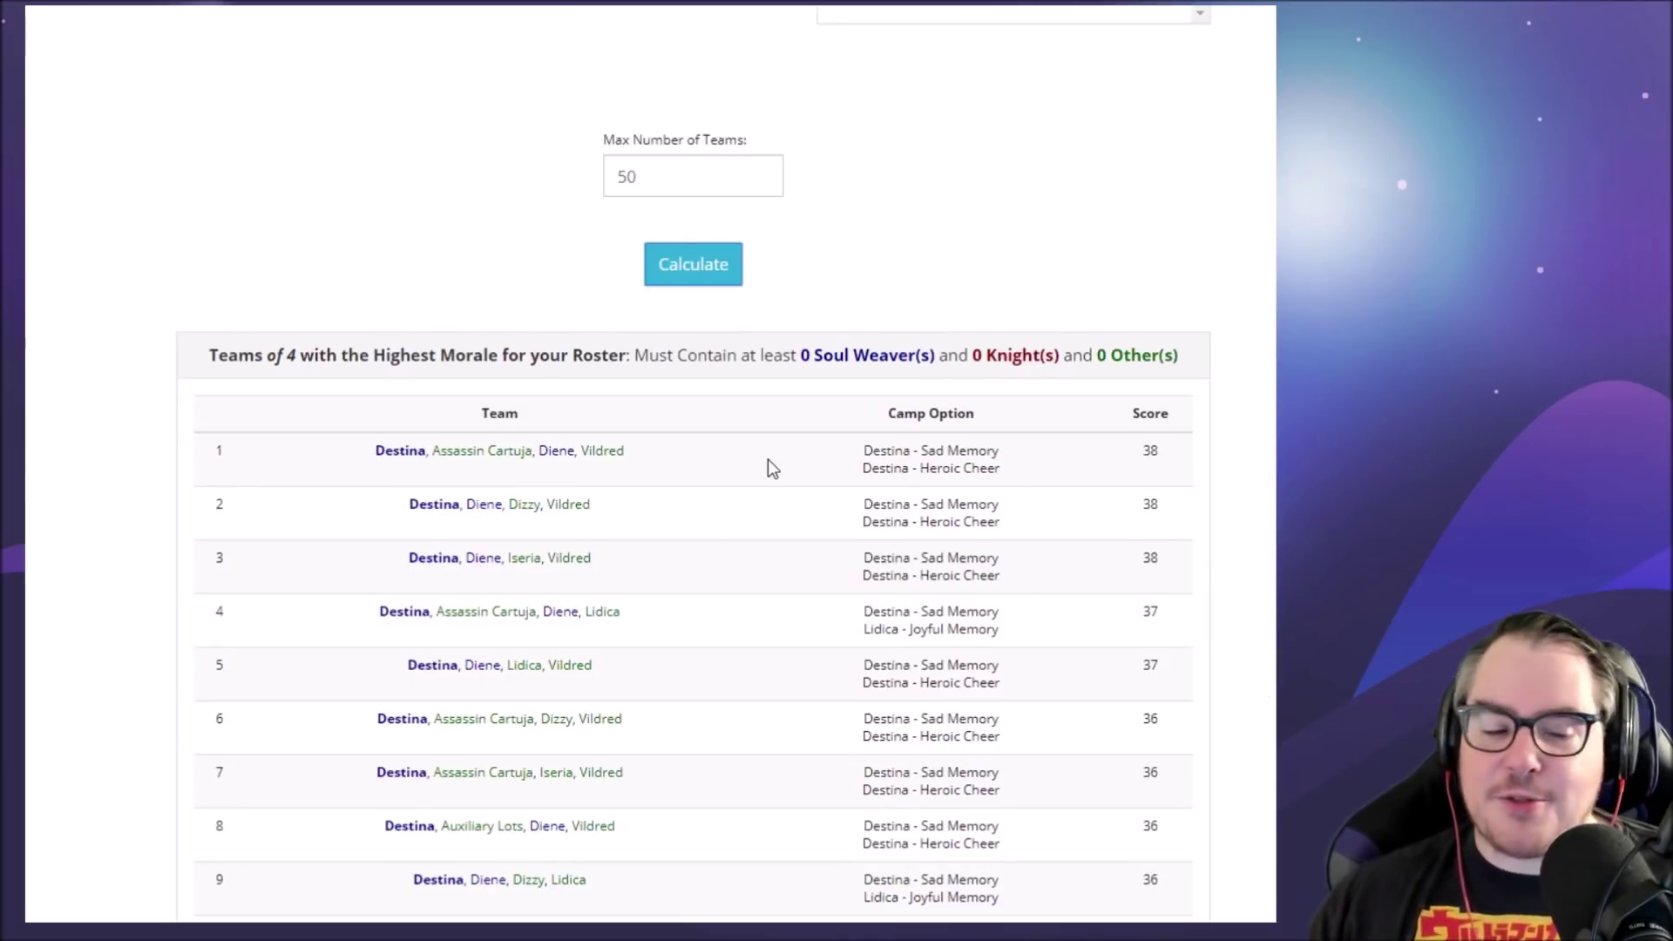
scroll(767, 459, "up", 8)
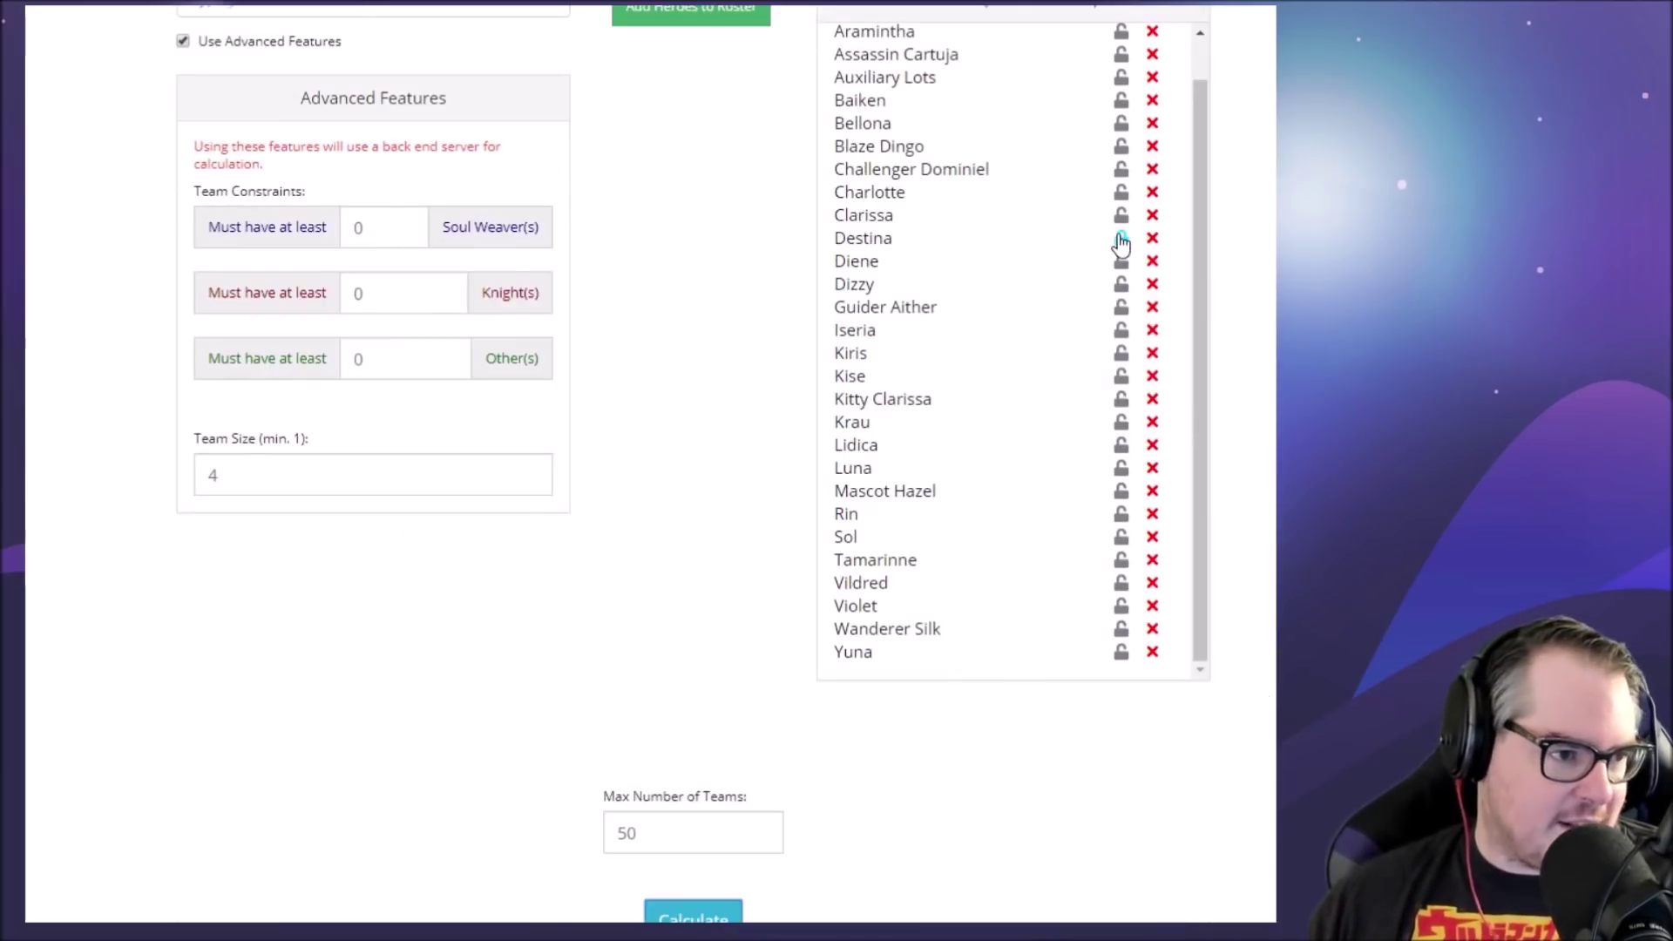
left_click(1122, 240)
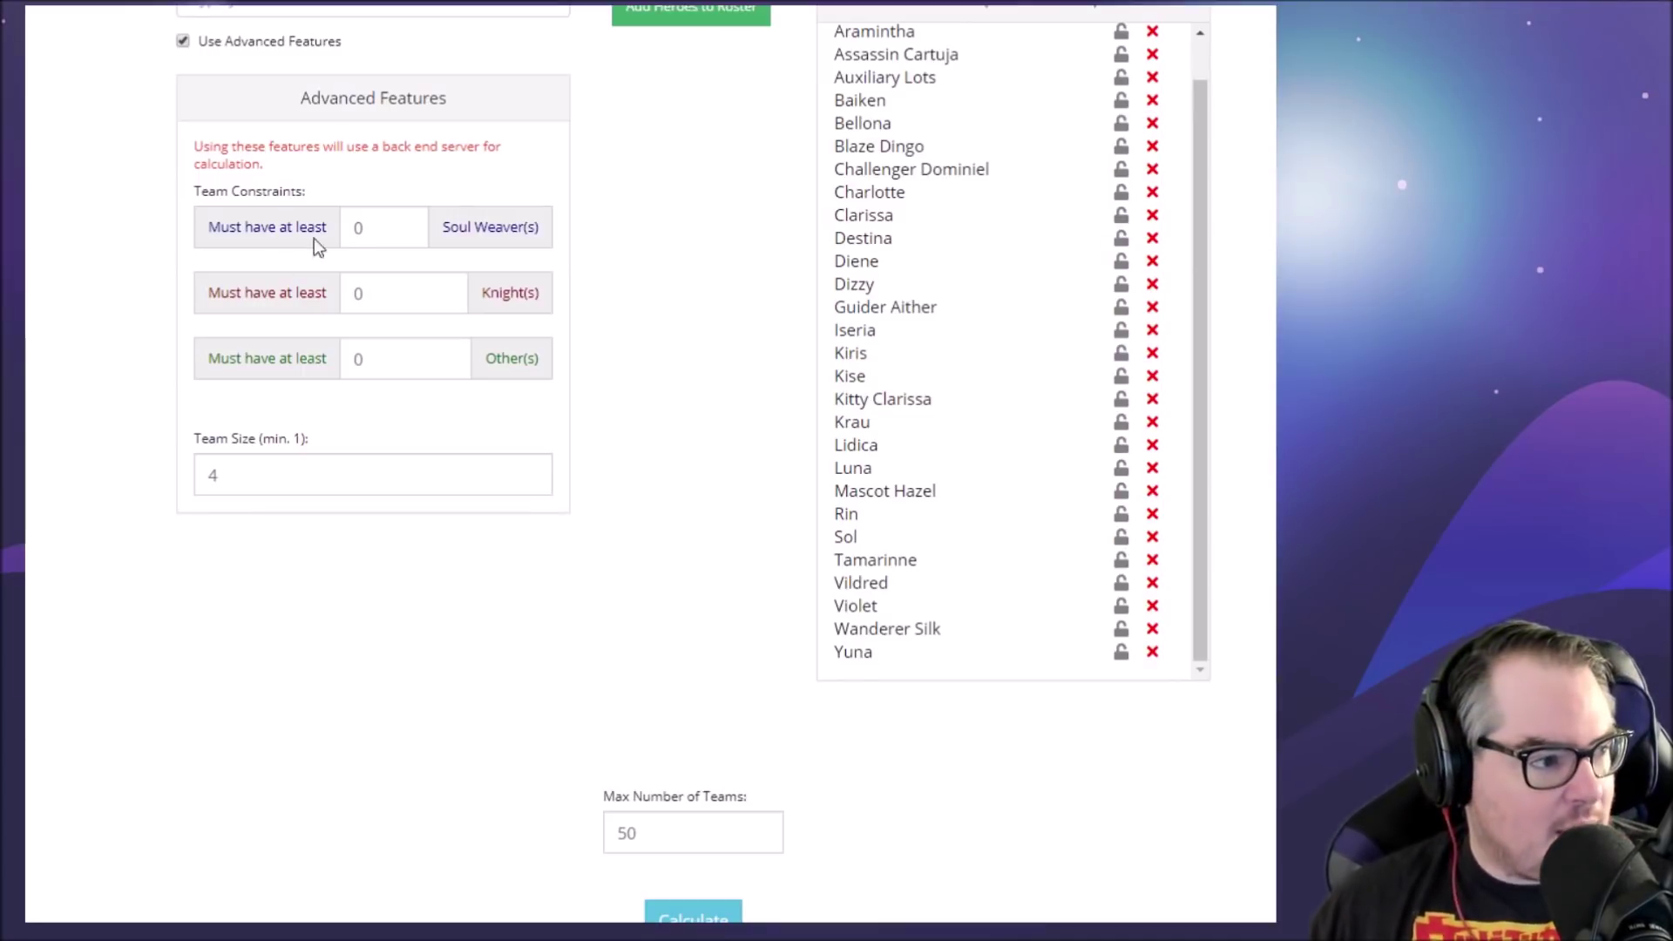
Step: Set the Soul Weaver minimum to 1 and lock Vildred into every team
double_click(366, 227)
type("1")
scroll(659, 348, "up", 1)
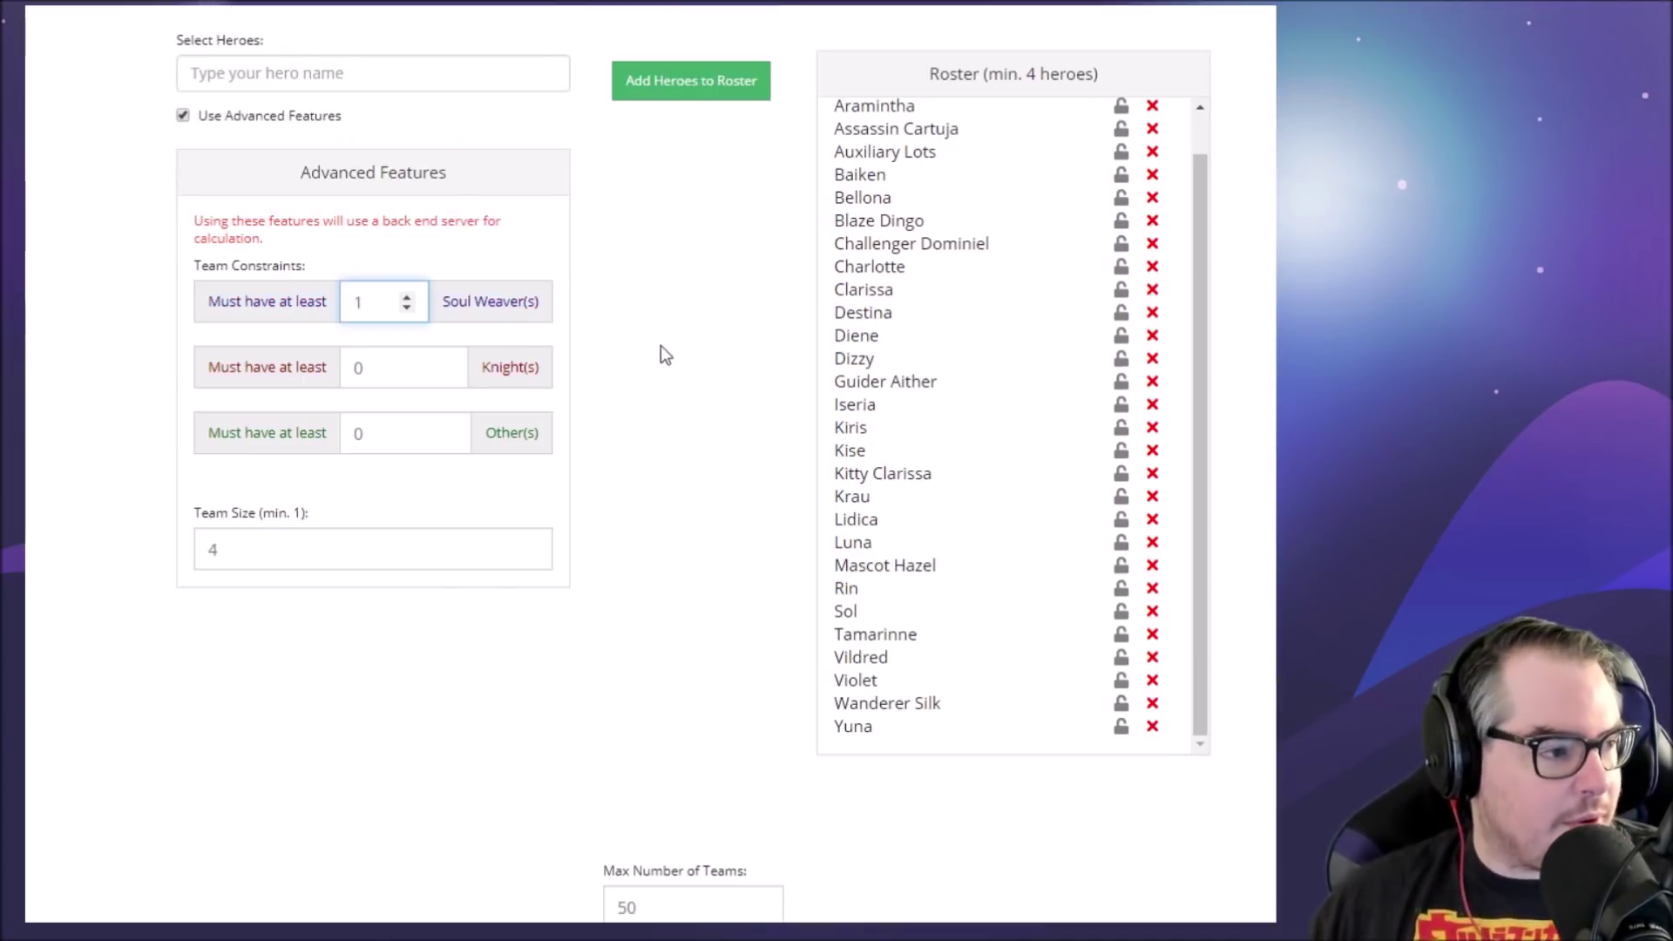
left_click(660, 344)
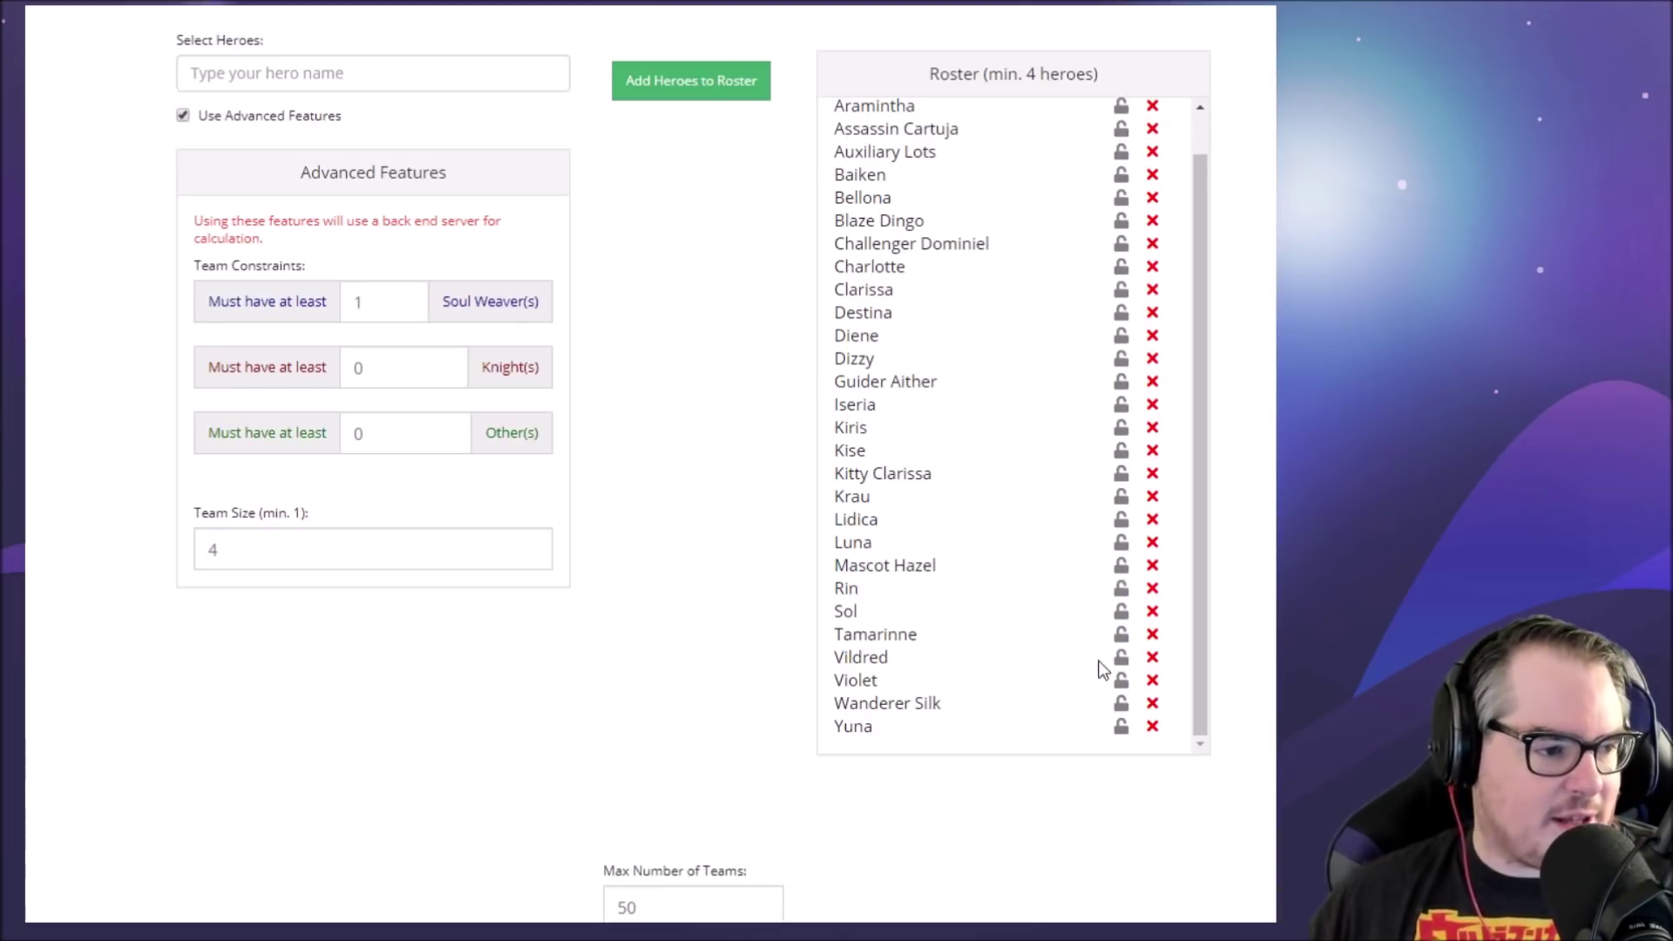
left_click(1123, 659)
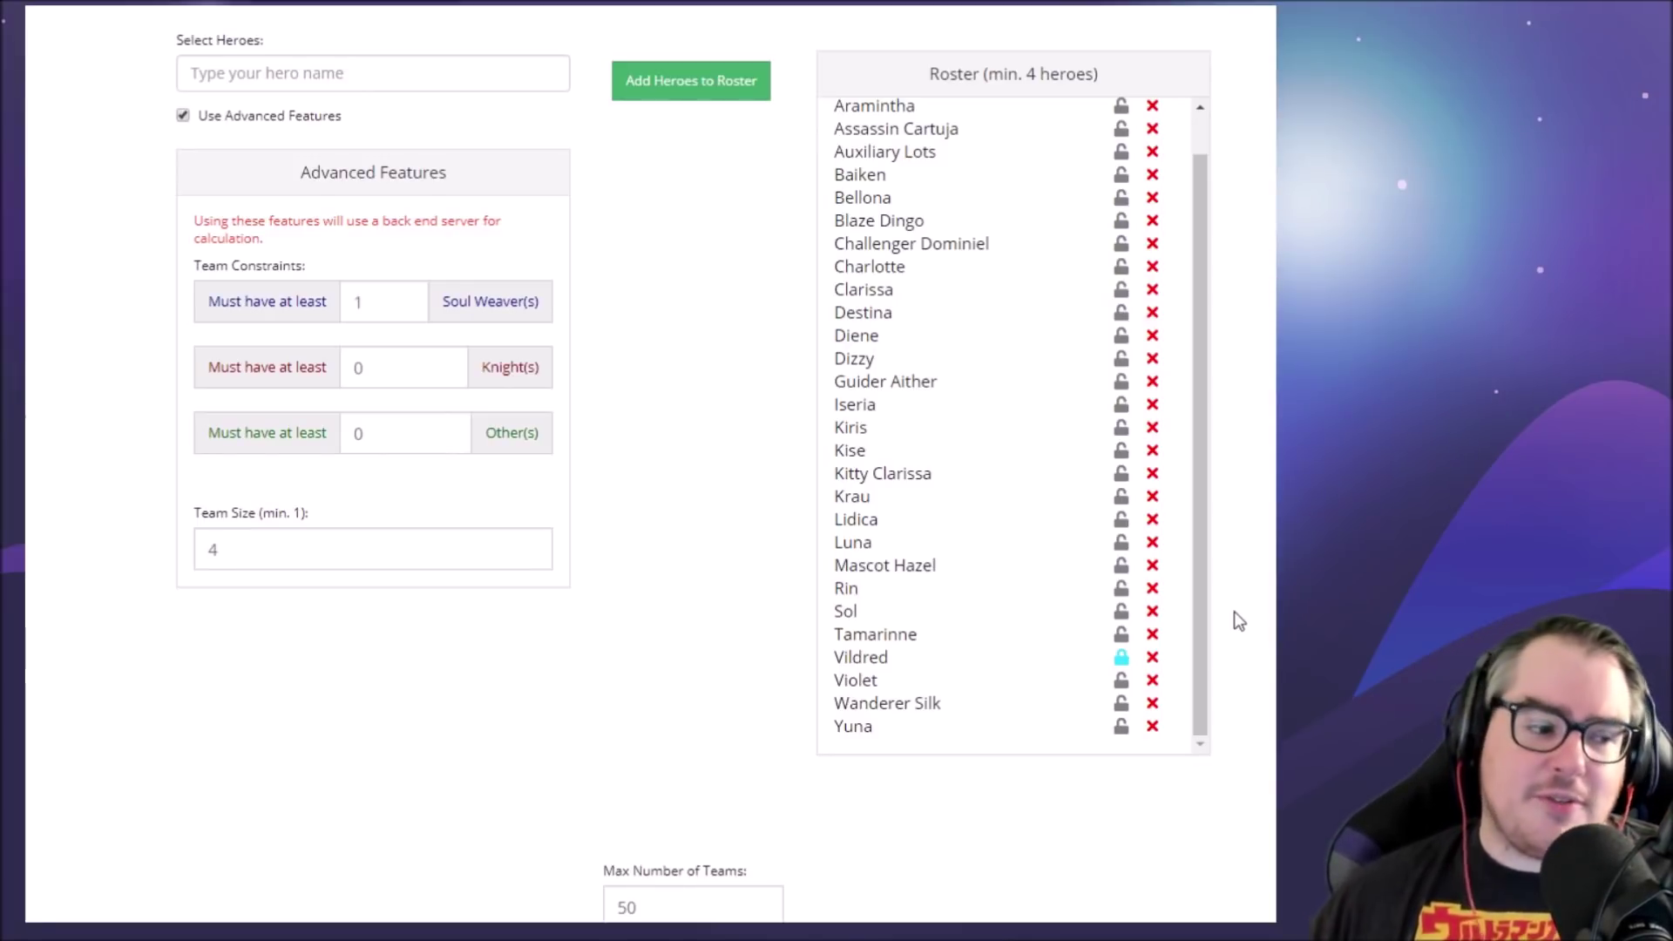
Step: Review the results, highlighting top team Vildred, Diene, Dizzy, Iseria at 39 and team 2
scroll(1106, 747, "down", 8)
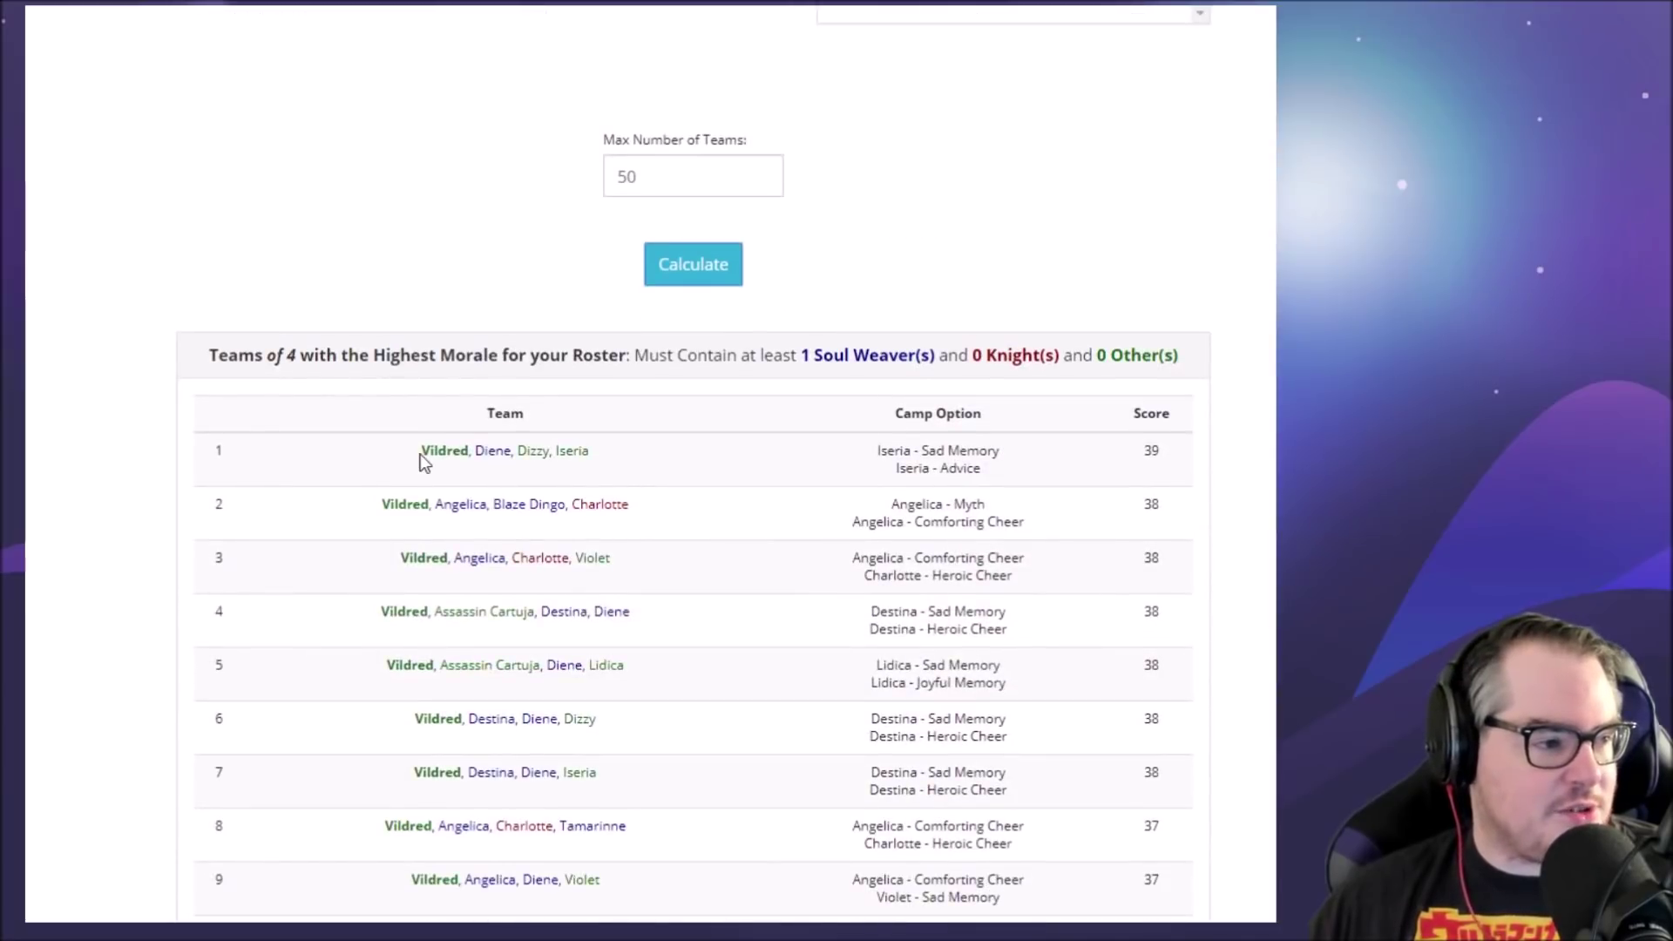
left_click_drag(423, 460, 590, 448)
left_click(625, 451)
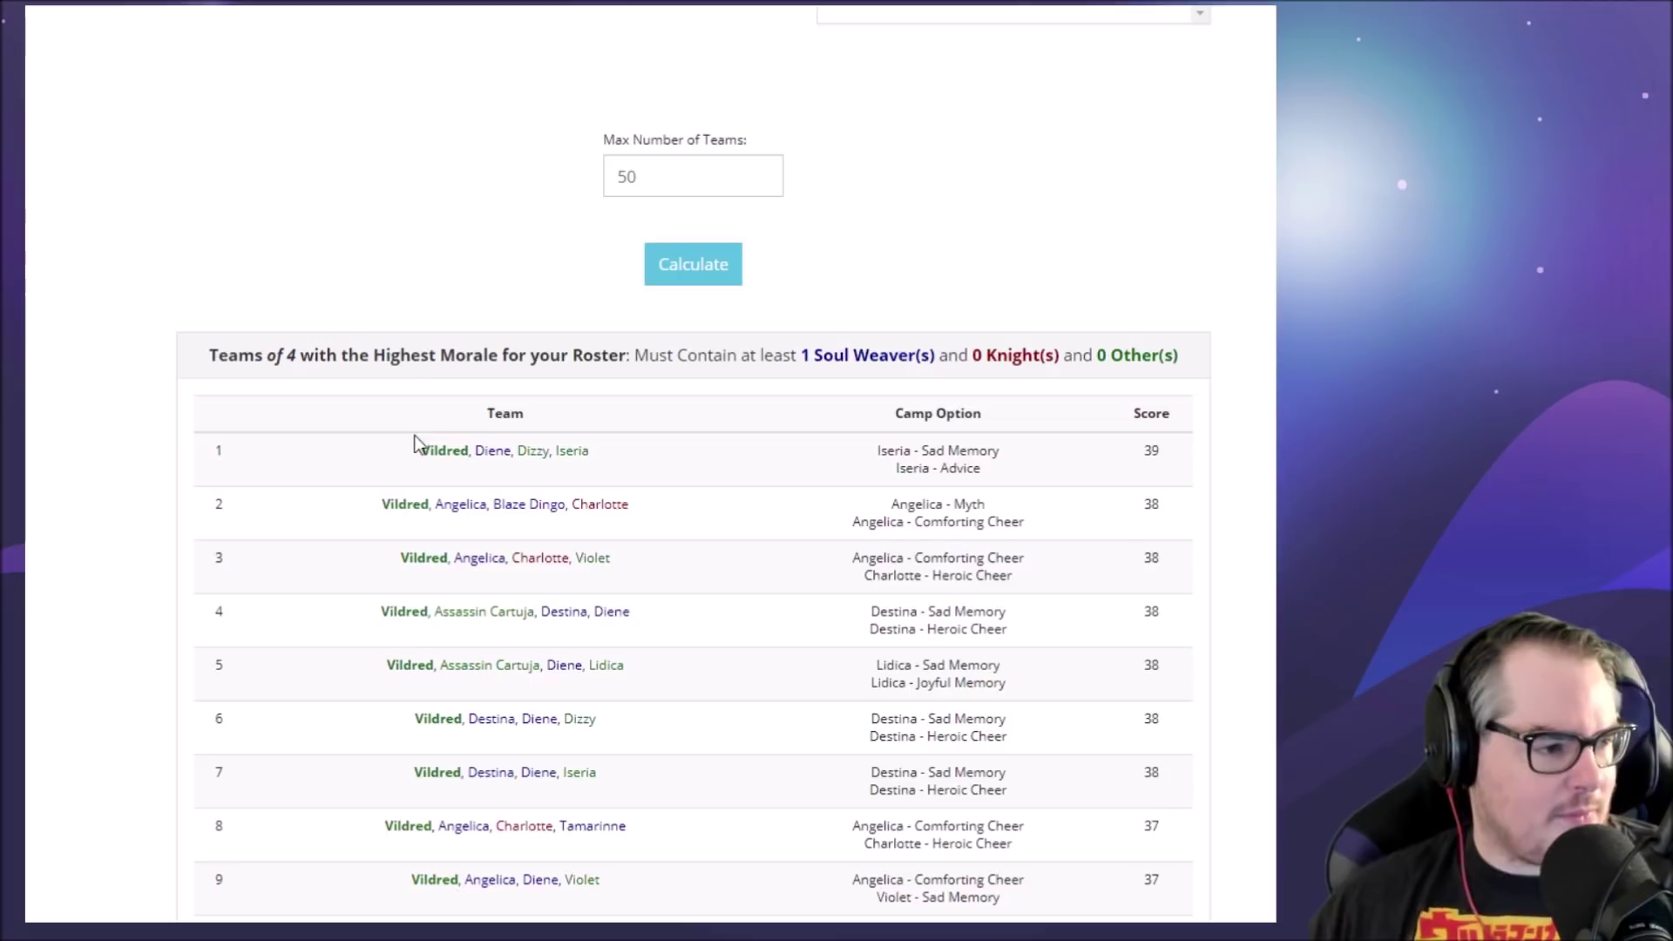
left_click_drag(446, 452, 501, 461)
left_click(601, 461)
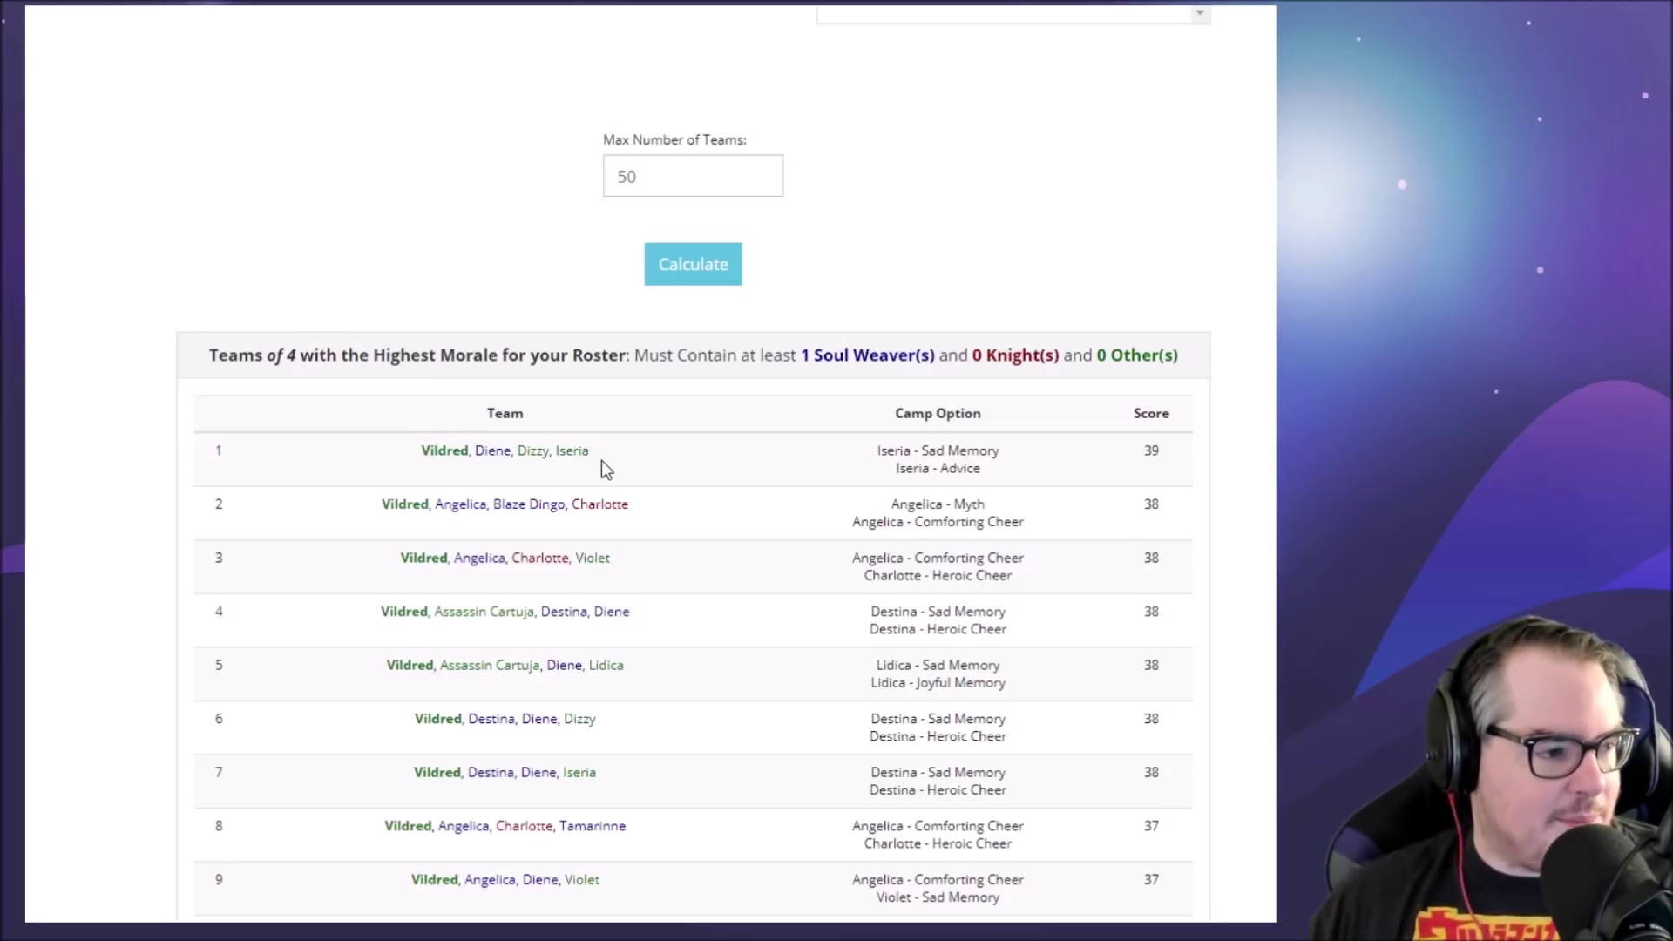
left_click_drag(445, 509, 507, 507)
left_click(533, 503)
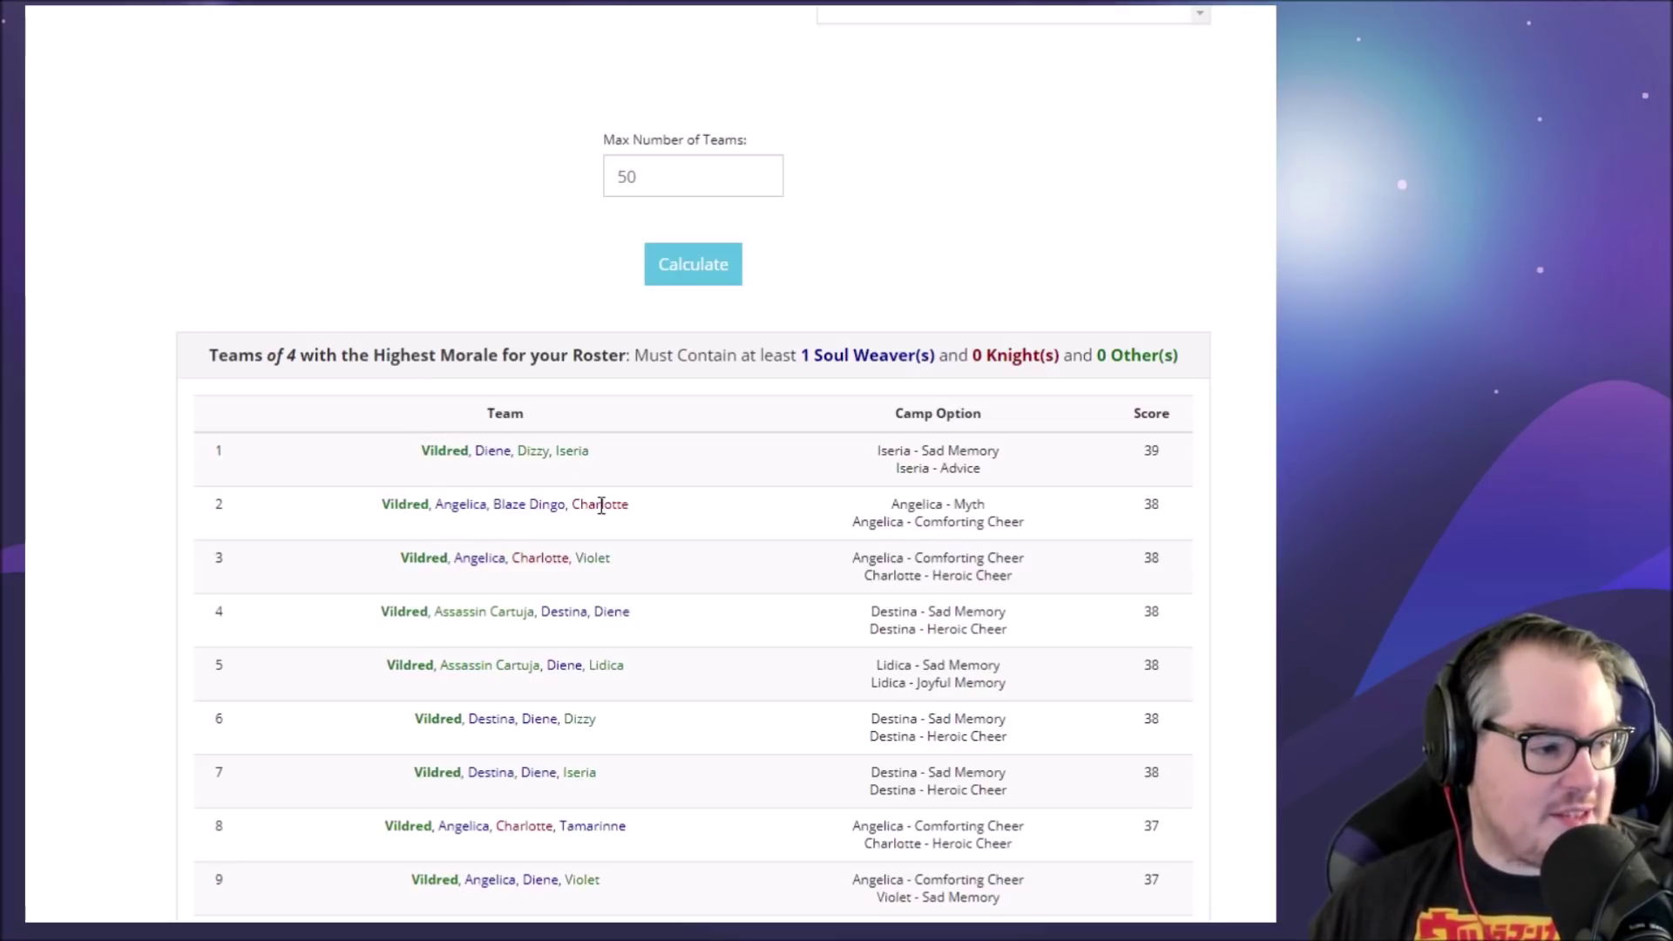
scroll(947, 510, "up", 1)
scroll(948, 510, "up", 5)
Step: Adjust the hero locks in the roster, unlocking Vildred
scroll(1105, 484, "up", 1)
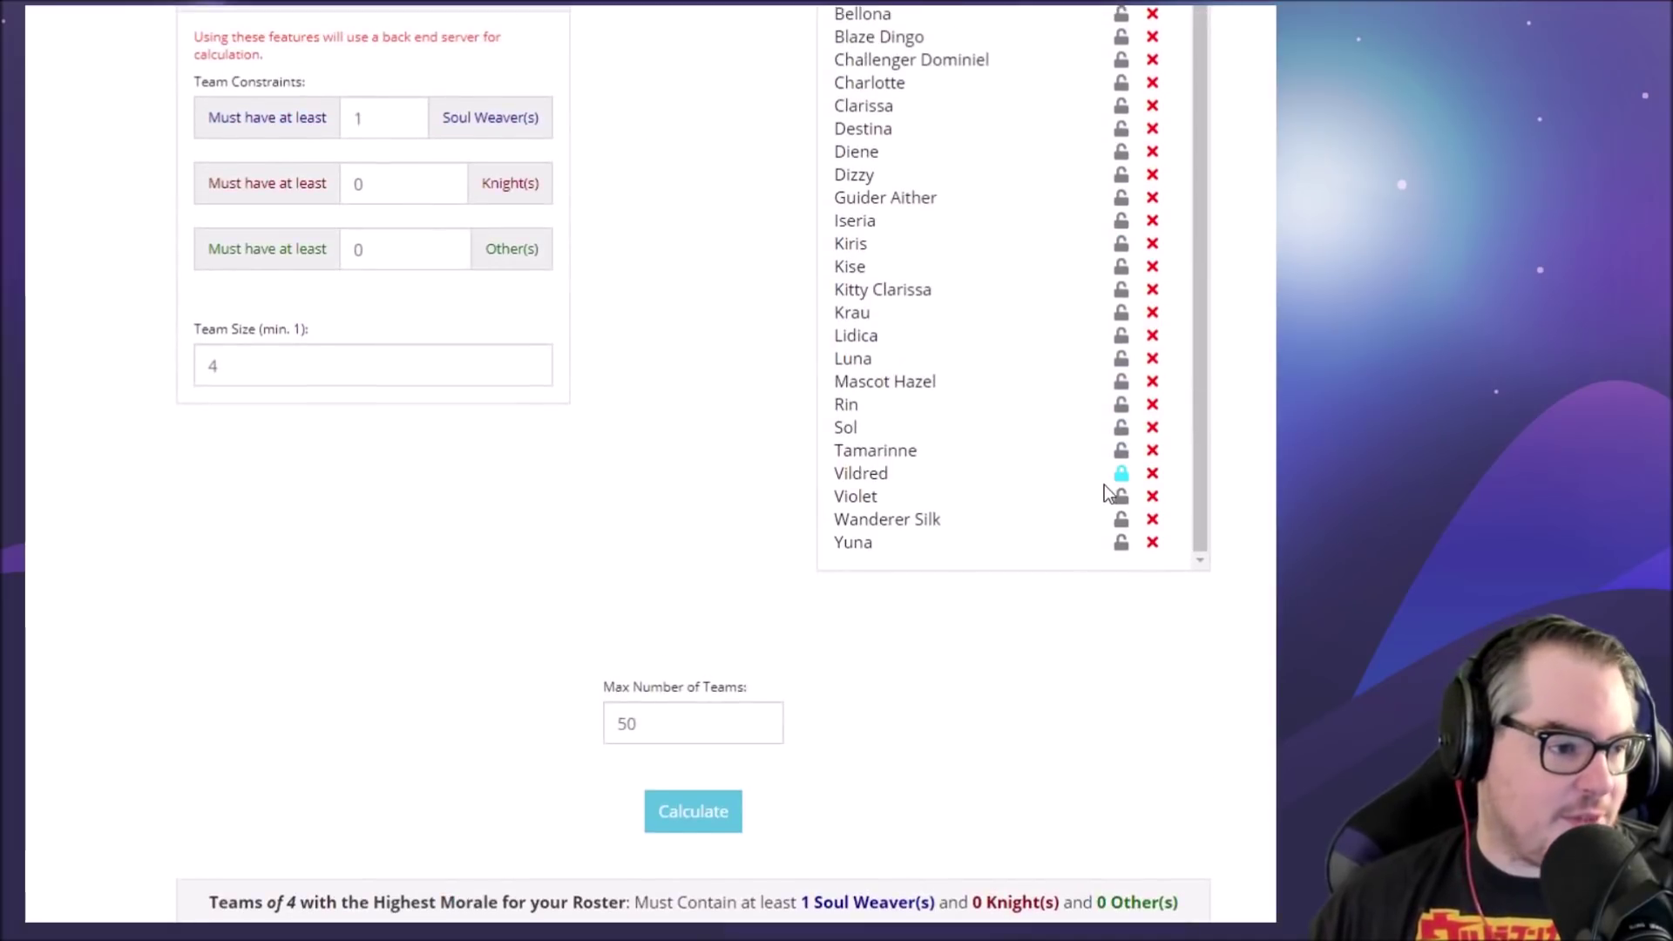
scroll(1051, 324, "up", 2)
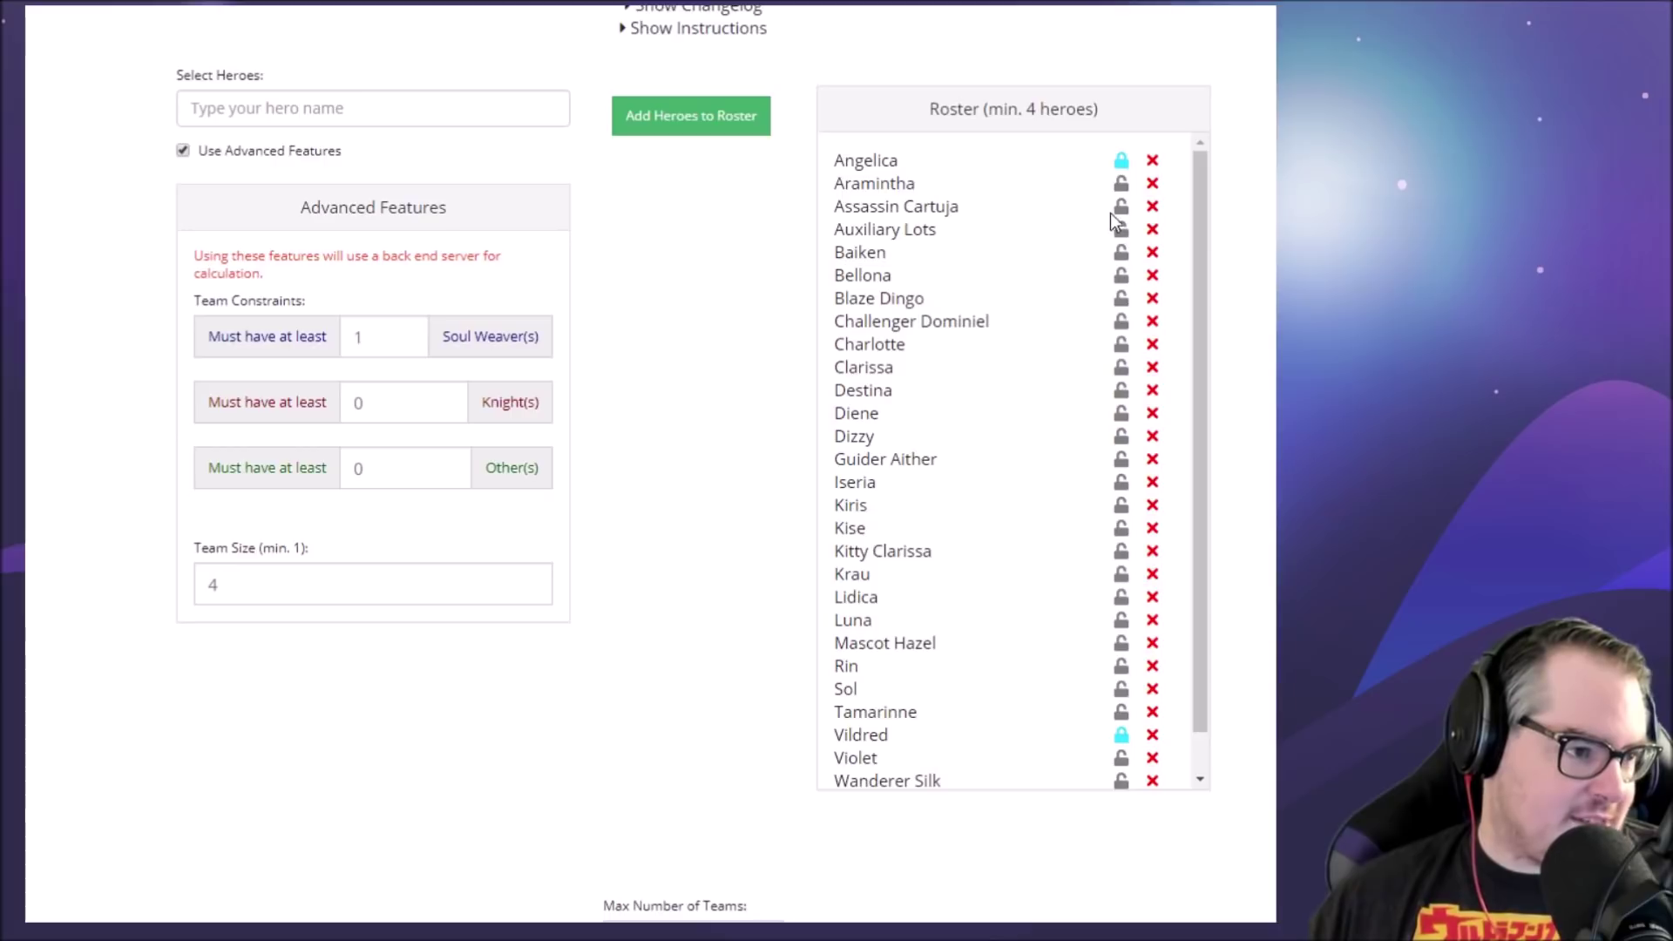
left_click(1121, 184)
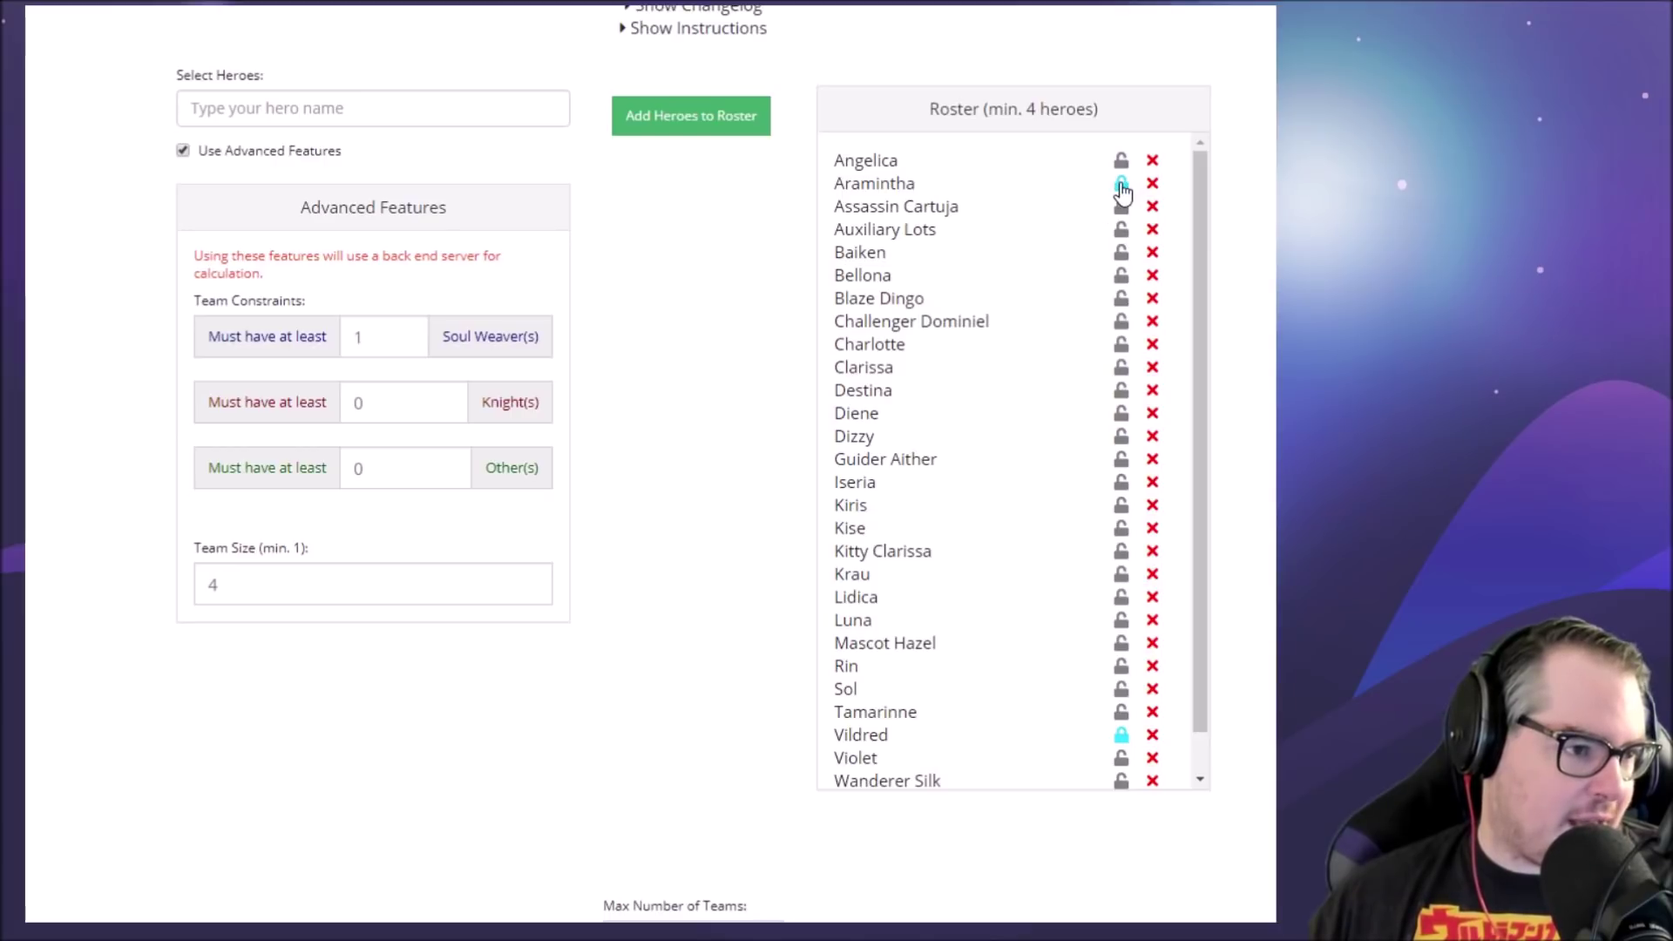
scroll(1104, 197, "down", 1)
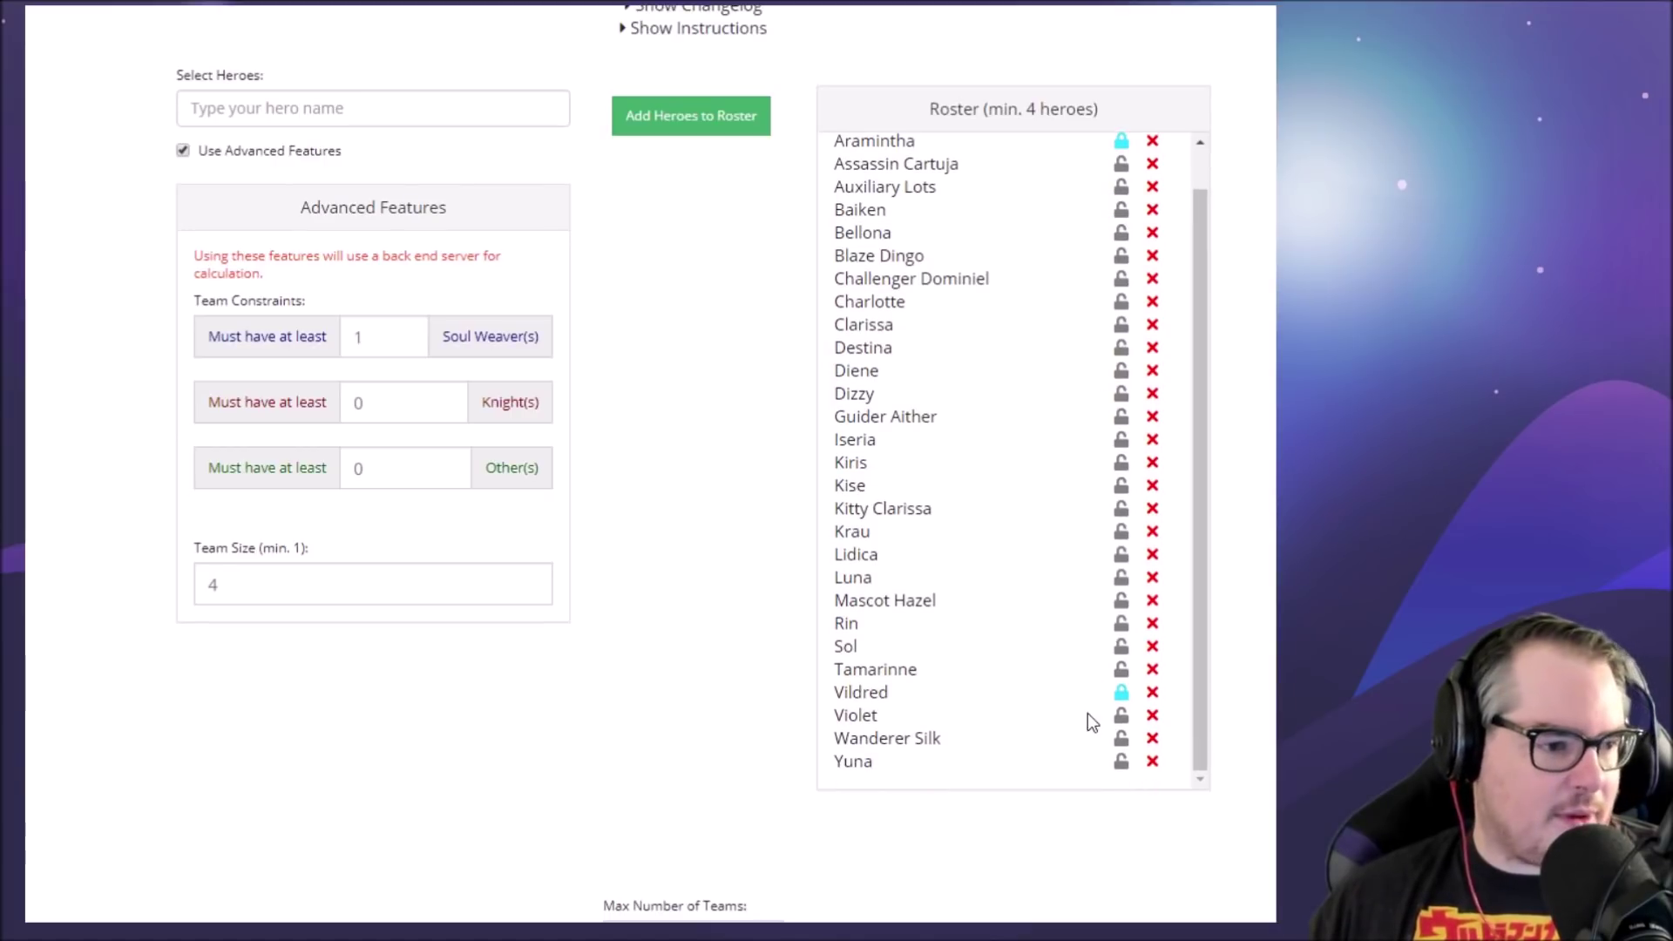
left_click(1121, 694)
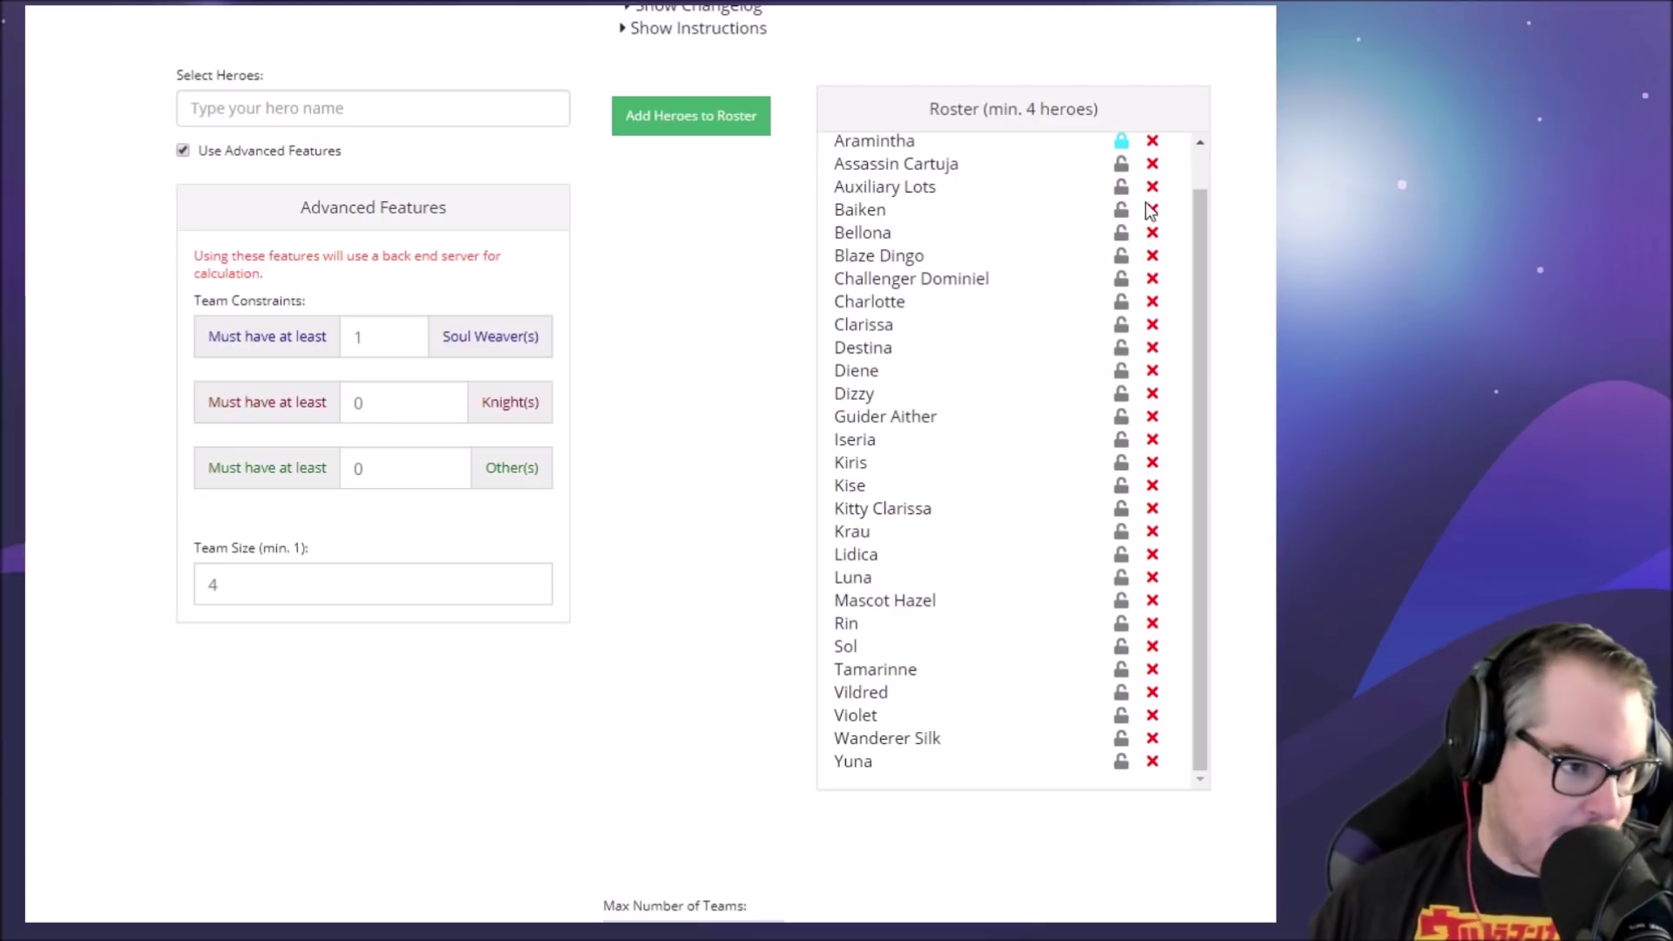
scroll(1132, 166, "up", 1)
left_click(1128, 185)
scroll(1057, 462, "down", 1)
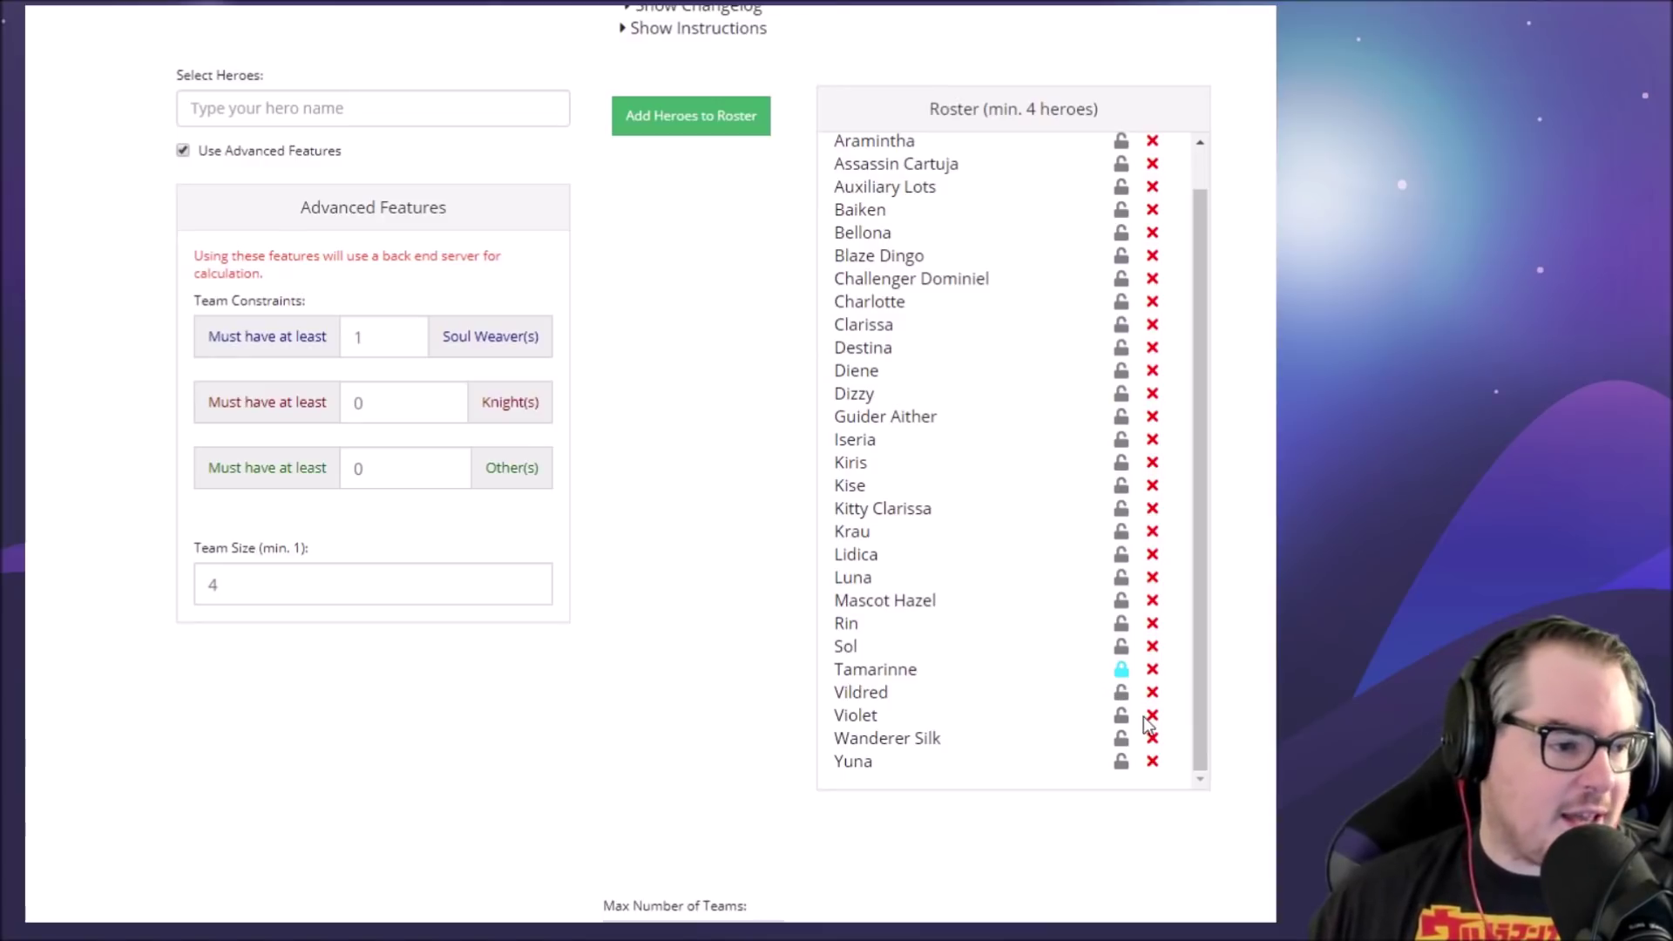
Step: Raise the Soul Weaver and Other minimums to 2 each
double_click(383, 337)
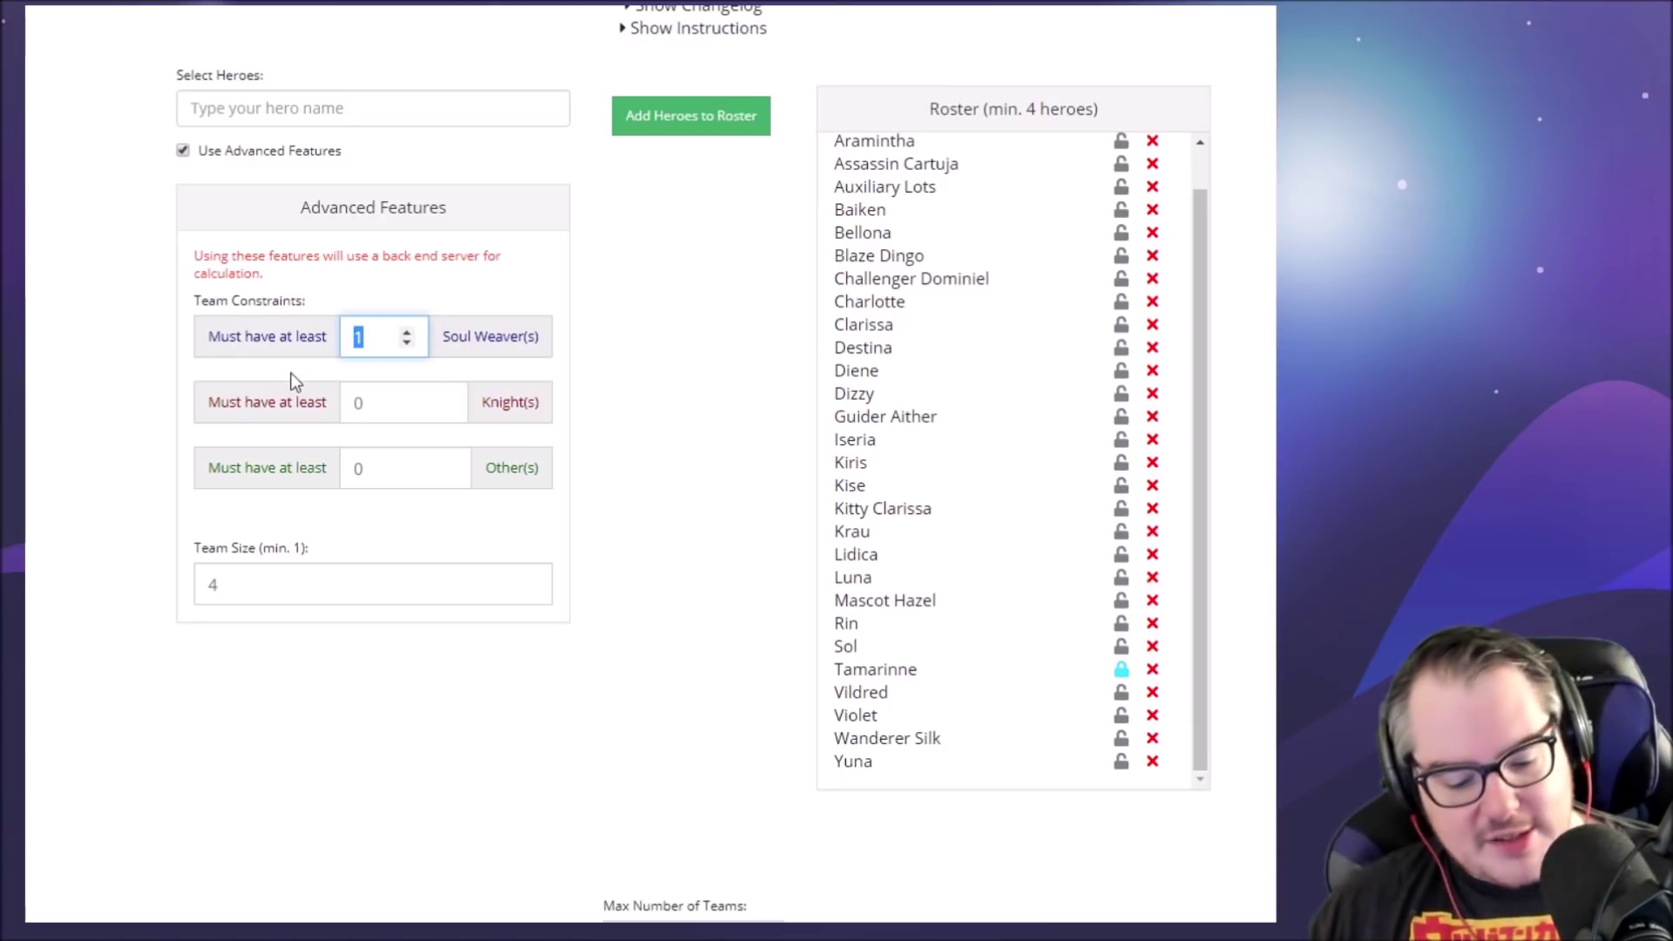
type("2")
left_click(598, 467)
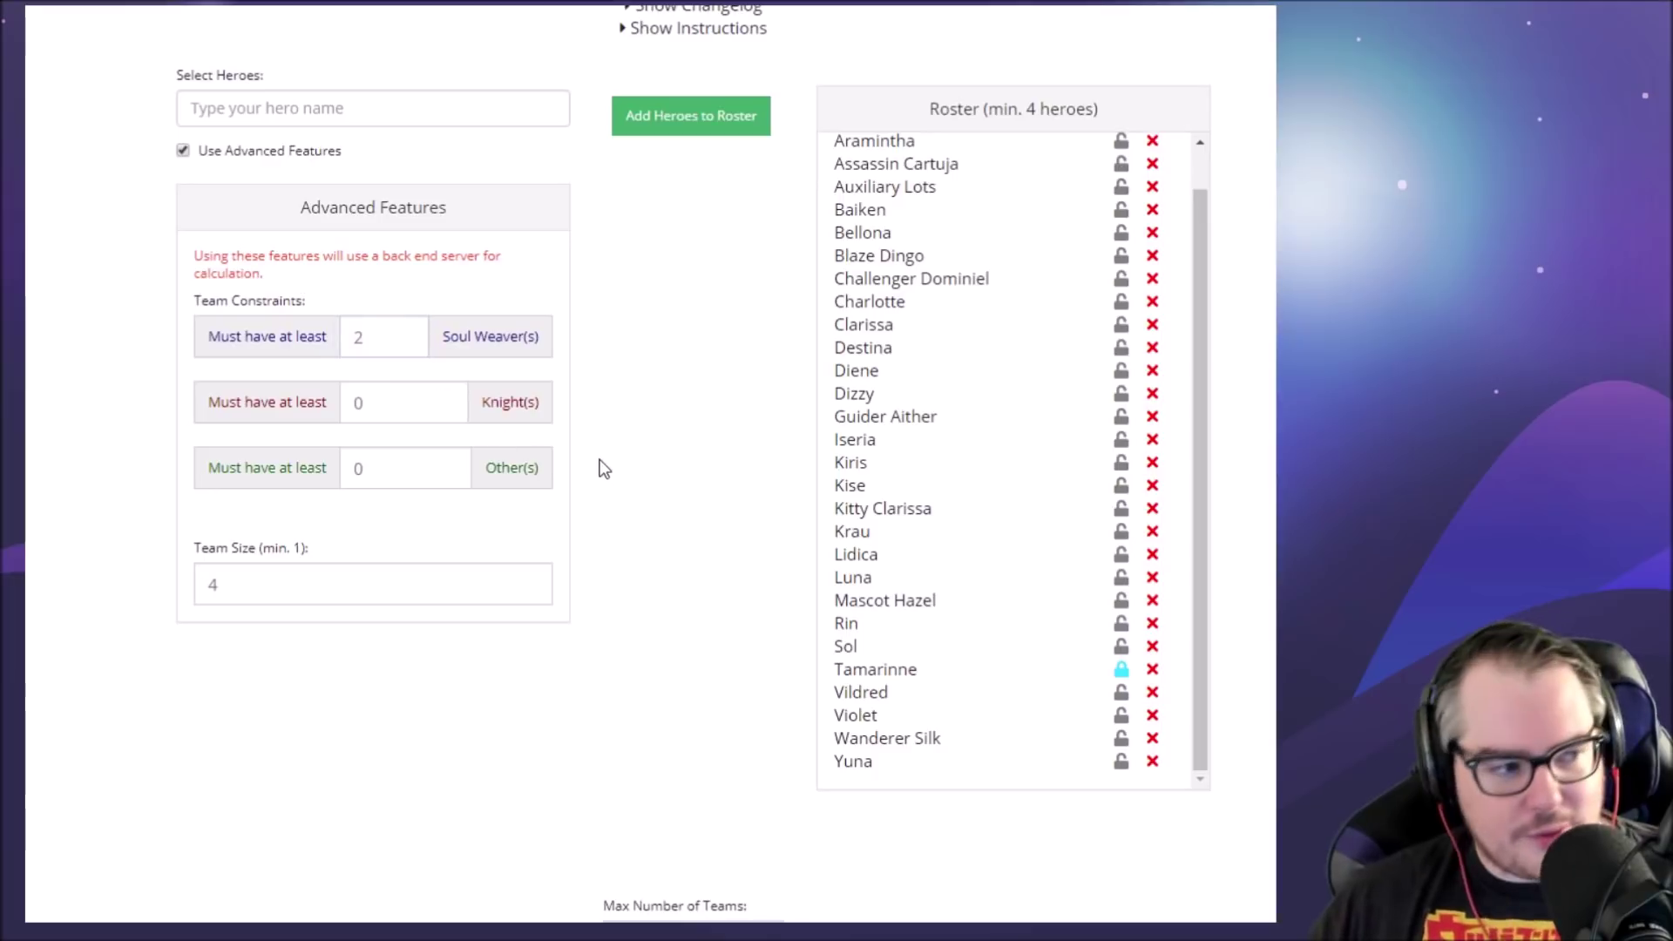
scroll(694, 433, "down", 1)
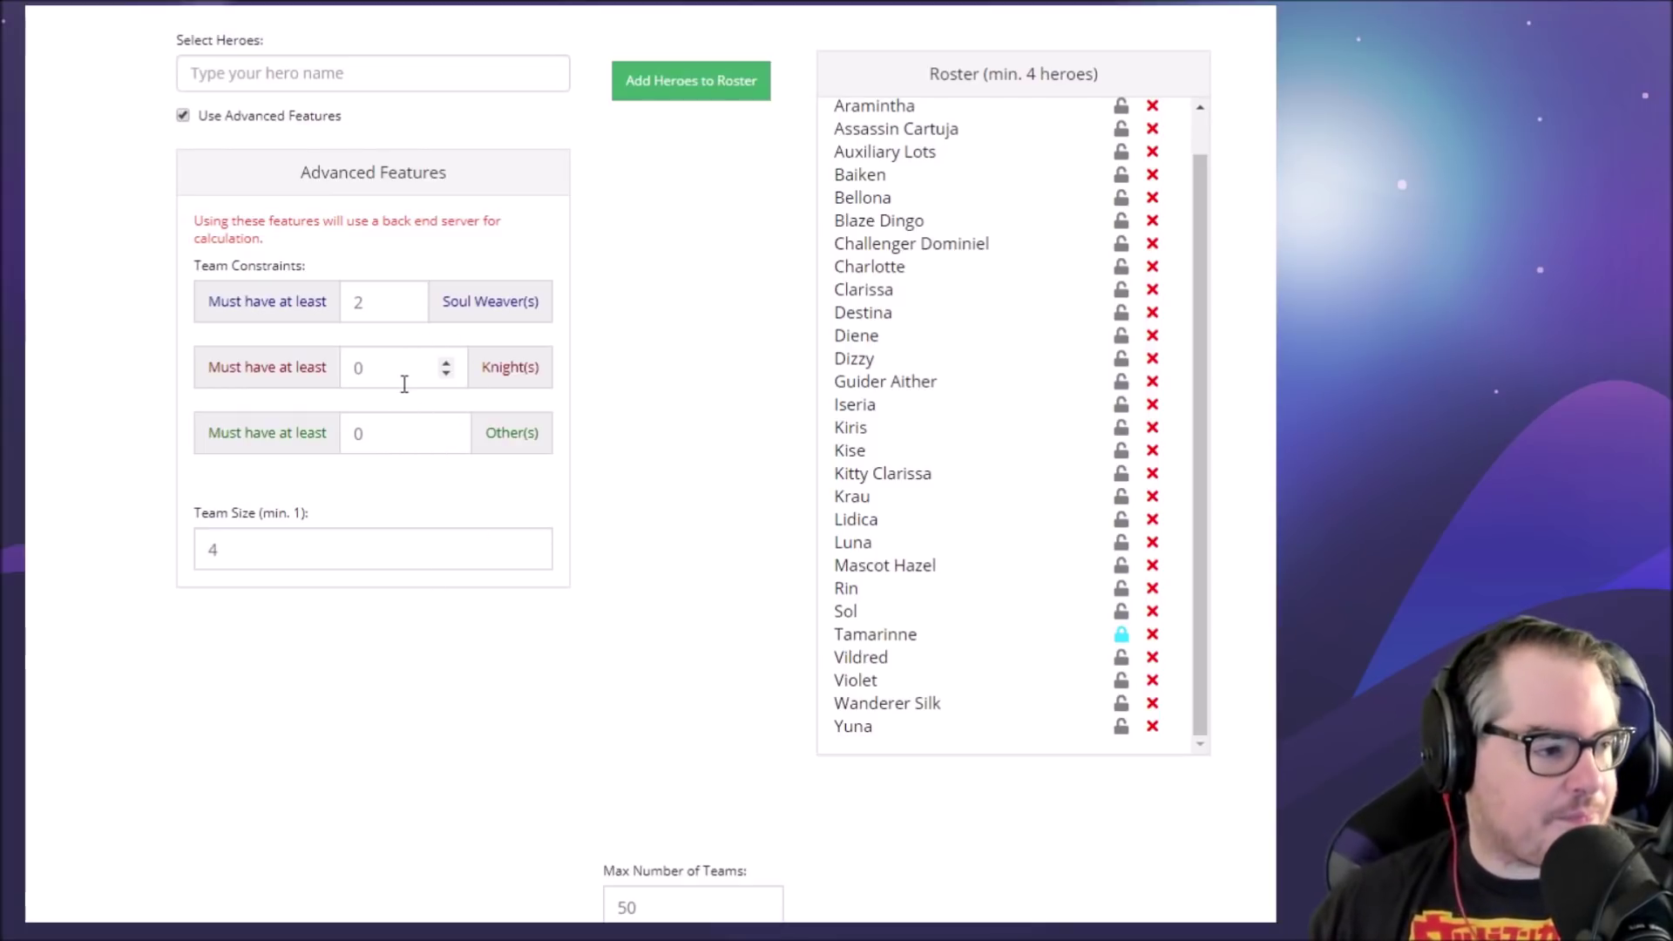
left_click_drag(389, 416, 347, 432)
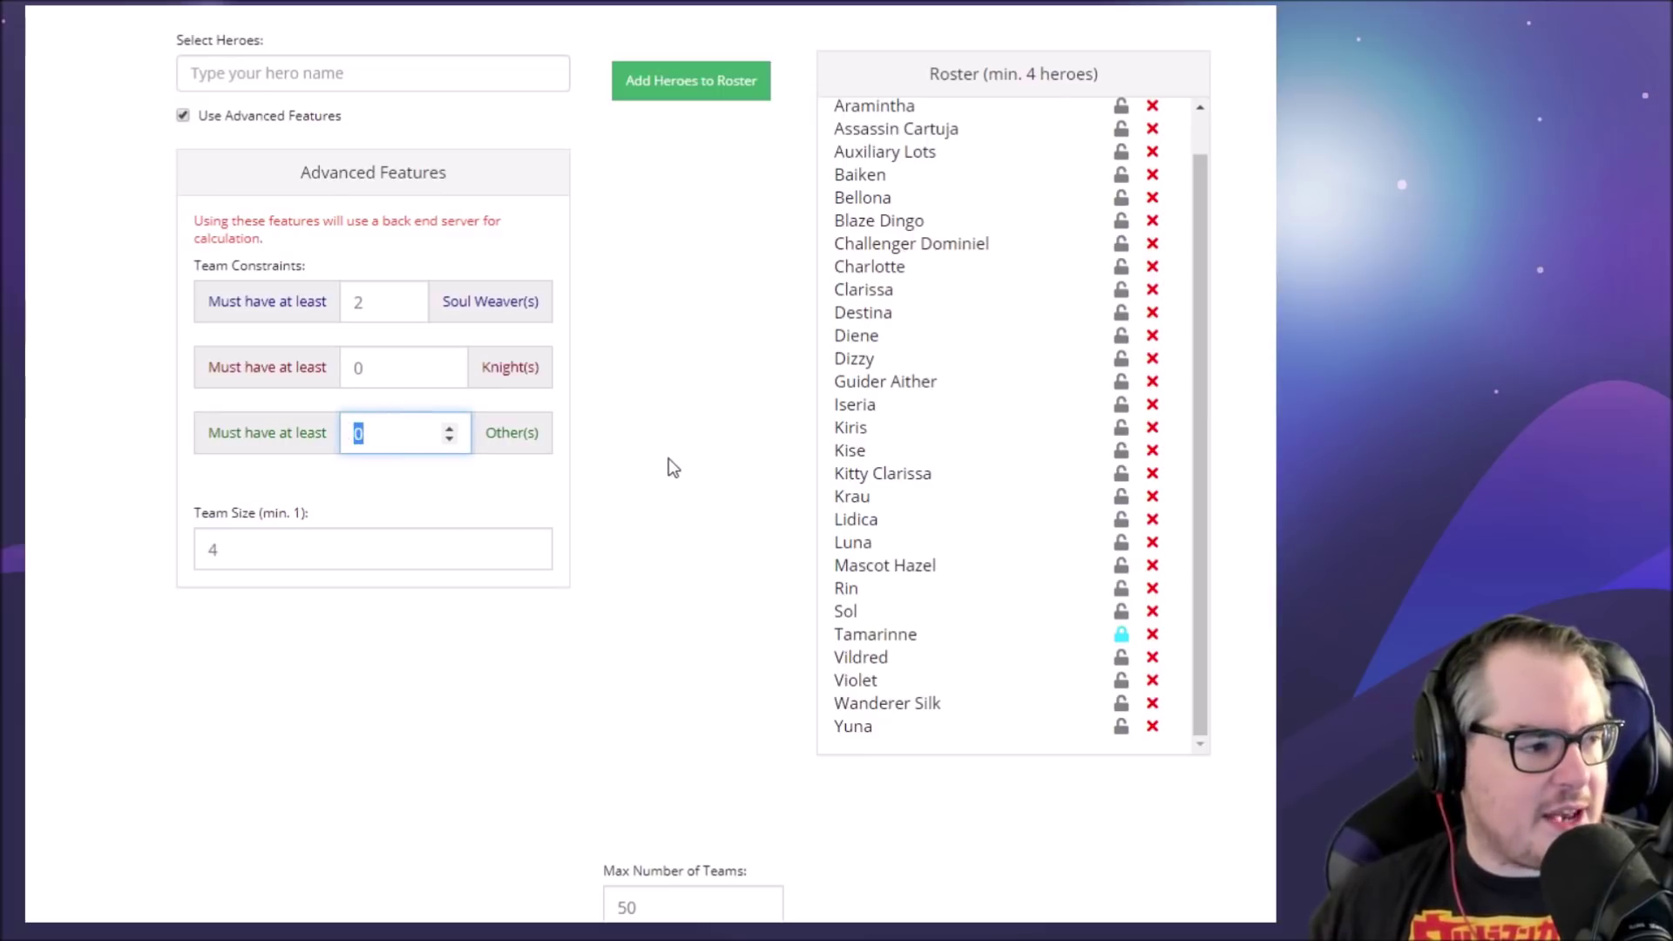
type("2")
left_click(631, 488)
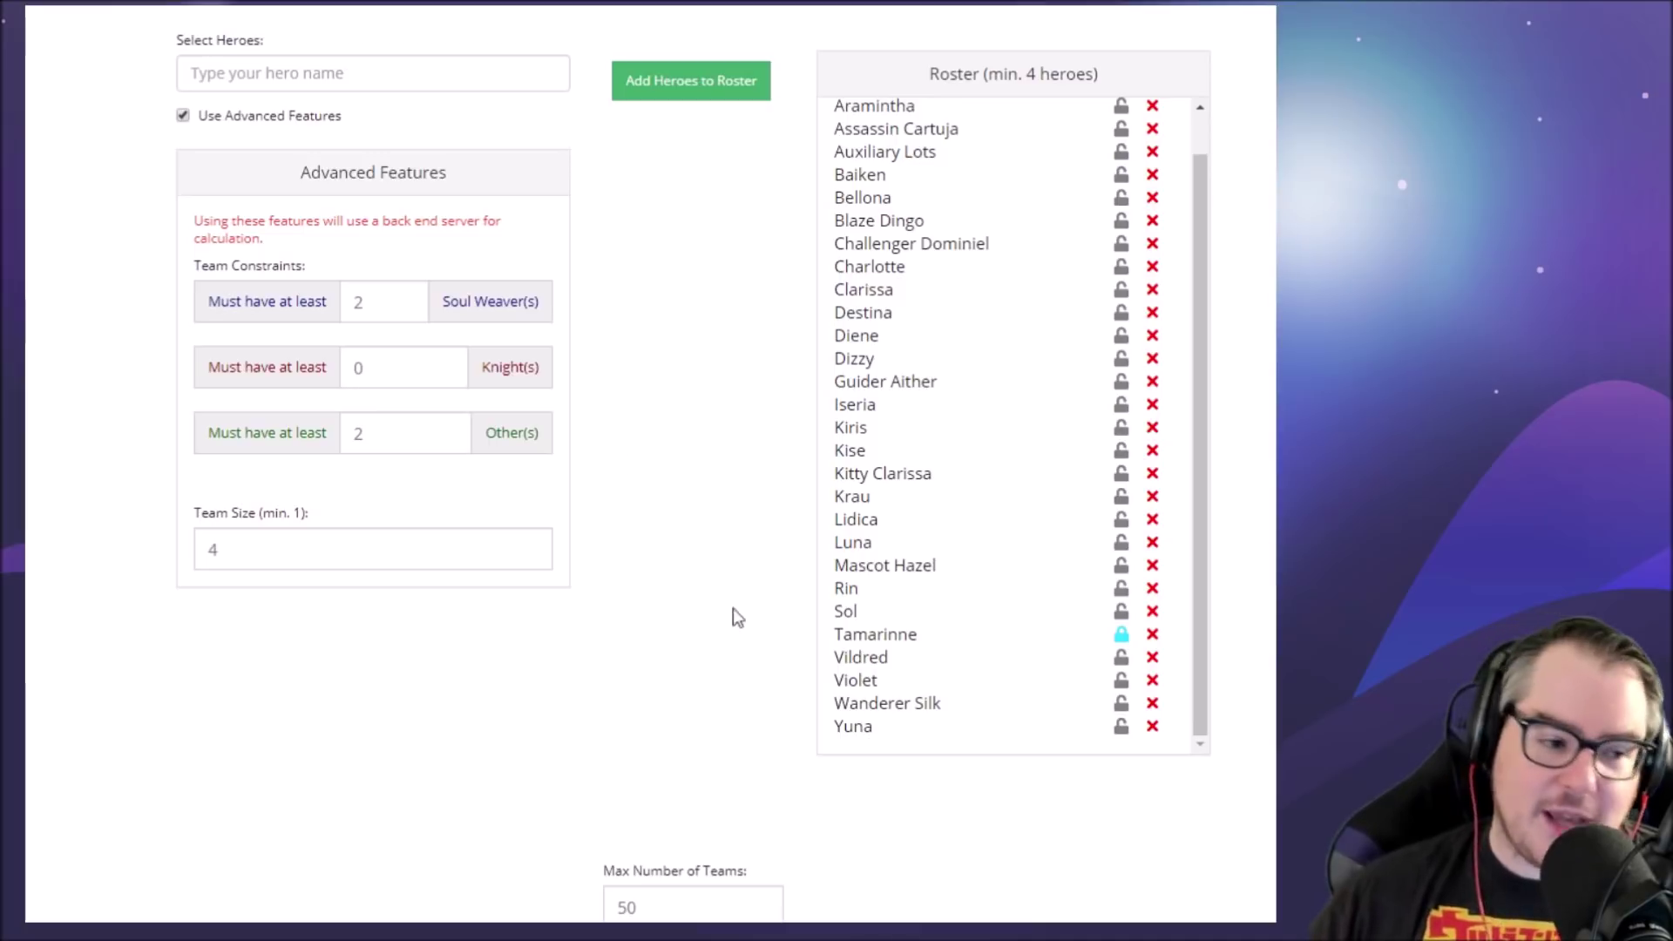
scroll(706, 567, "down", 5)
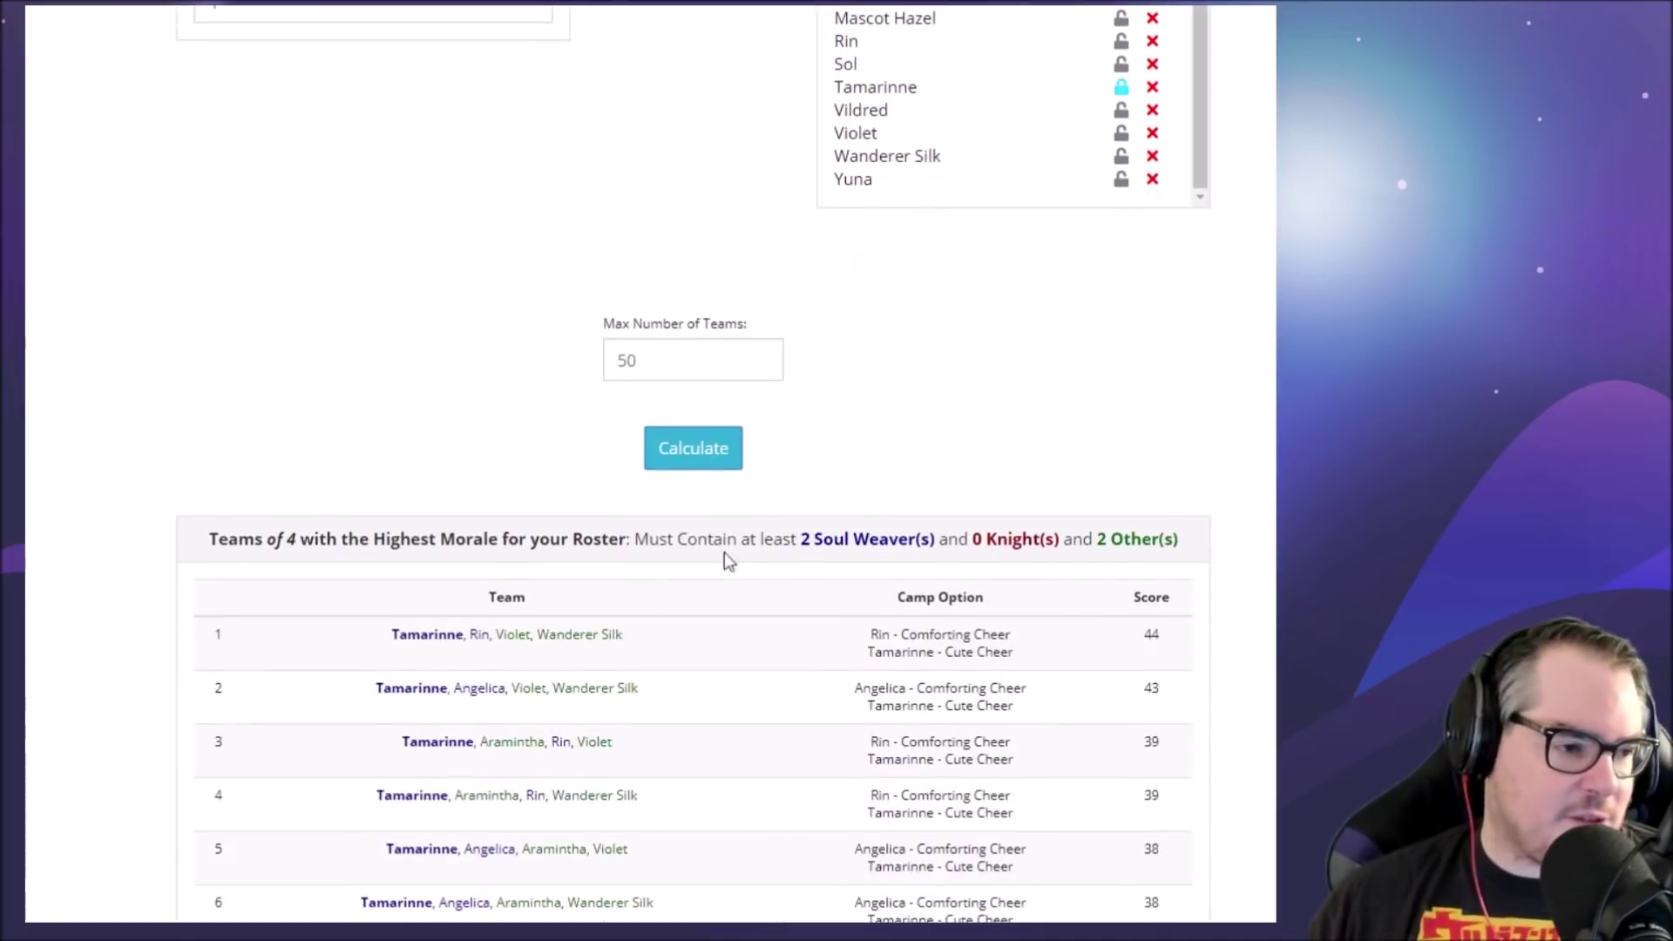
left_click_drag(384, 637, 661, 646)
left_click(661, 647)
left_click_drag(564, 794, 642, 773)
scroll(661, 714, "down", 1)
left_click(541, 697)
left_click_drag(384, 686, 445, 634)
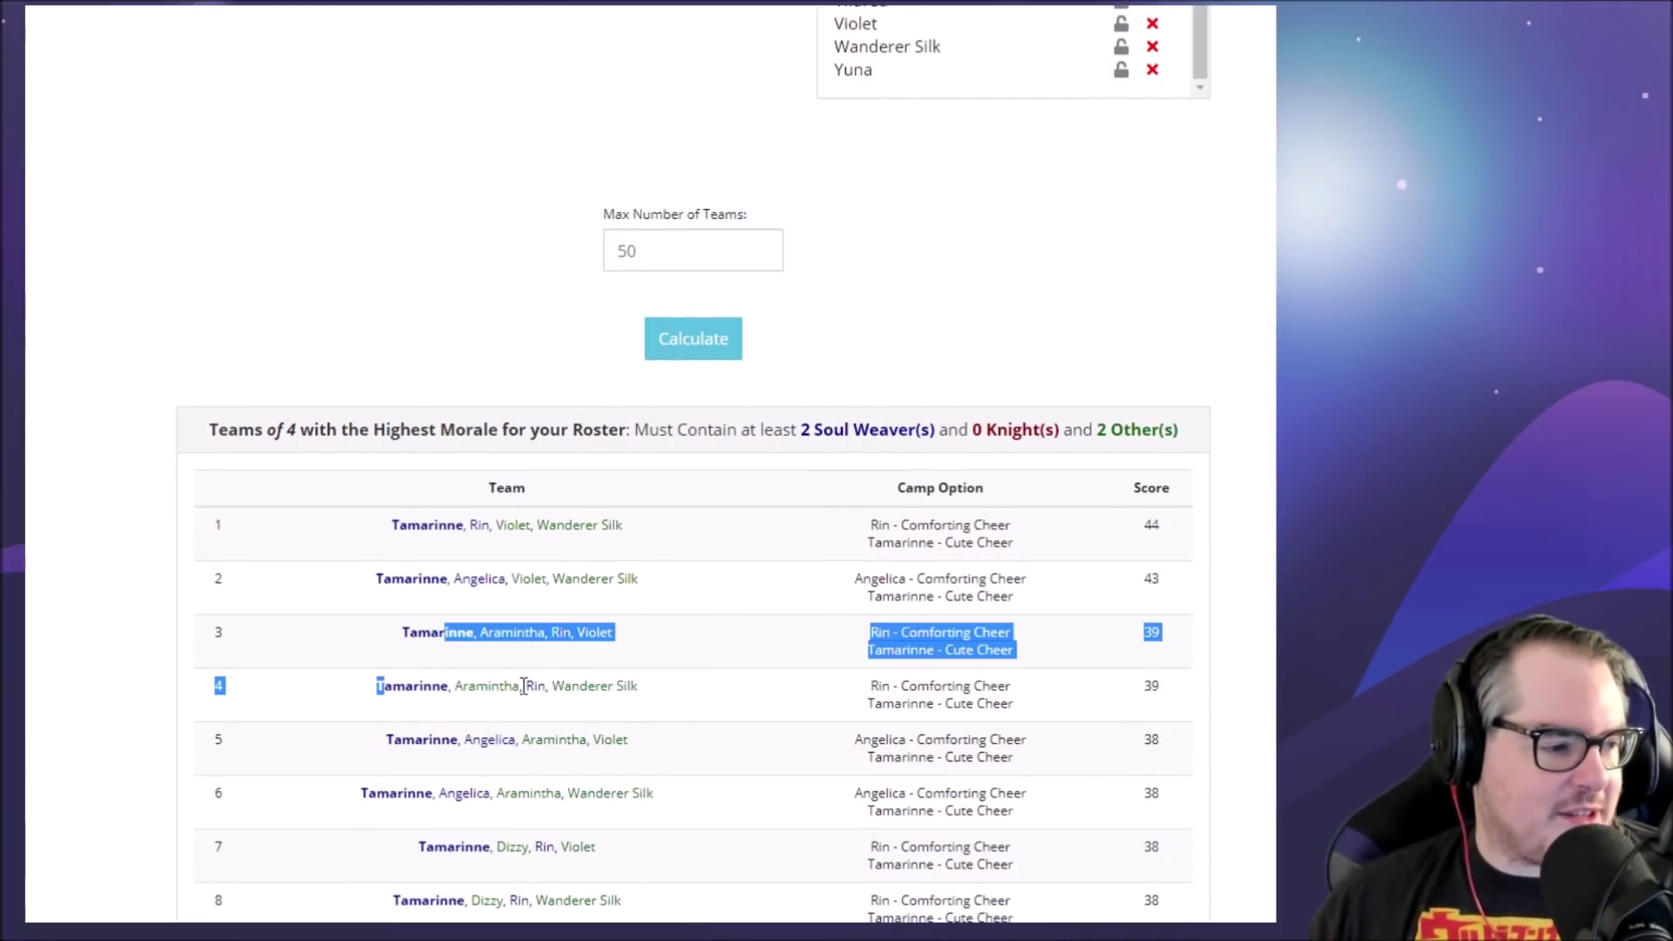
left_click(540, 684)
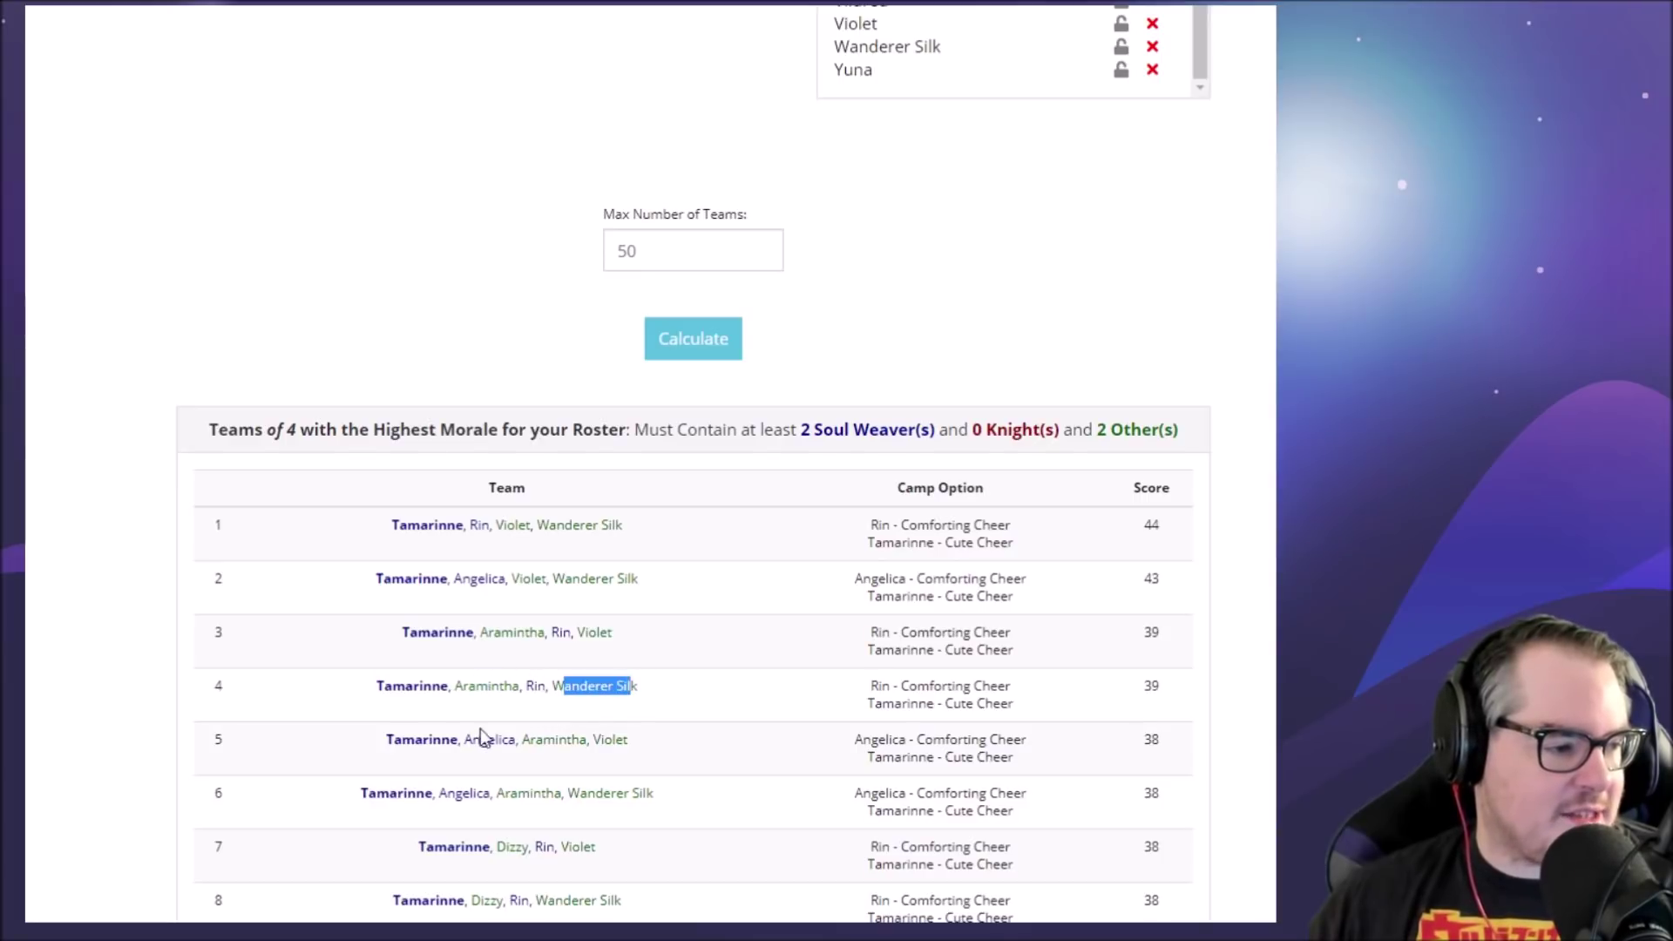
left_click_drag(482, 738, 440, 739)
left_click_drag(542, 739, 596, 781)
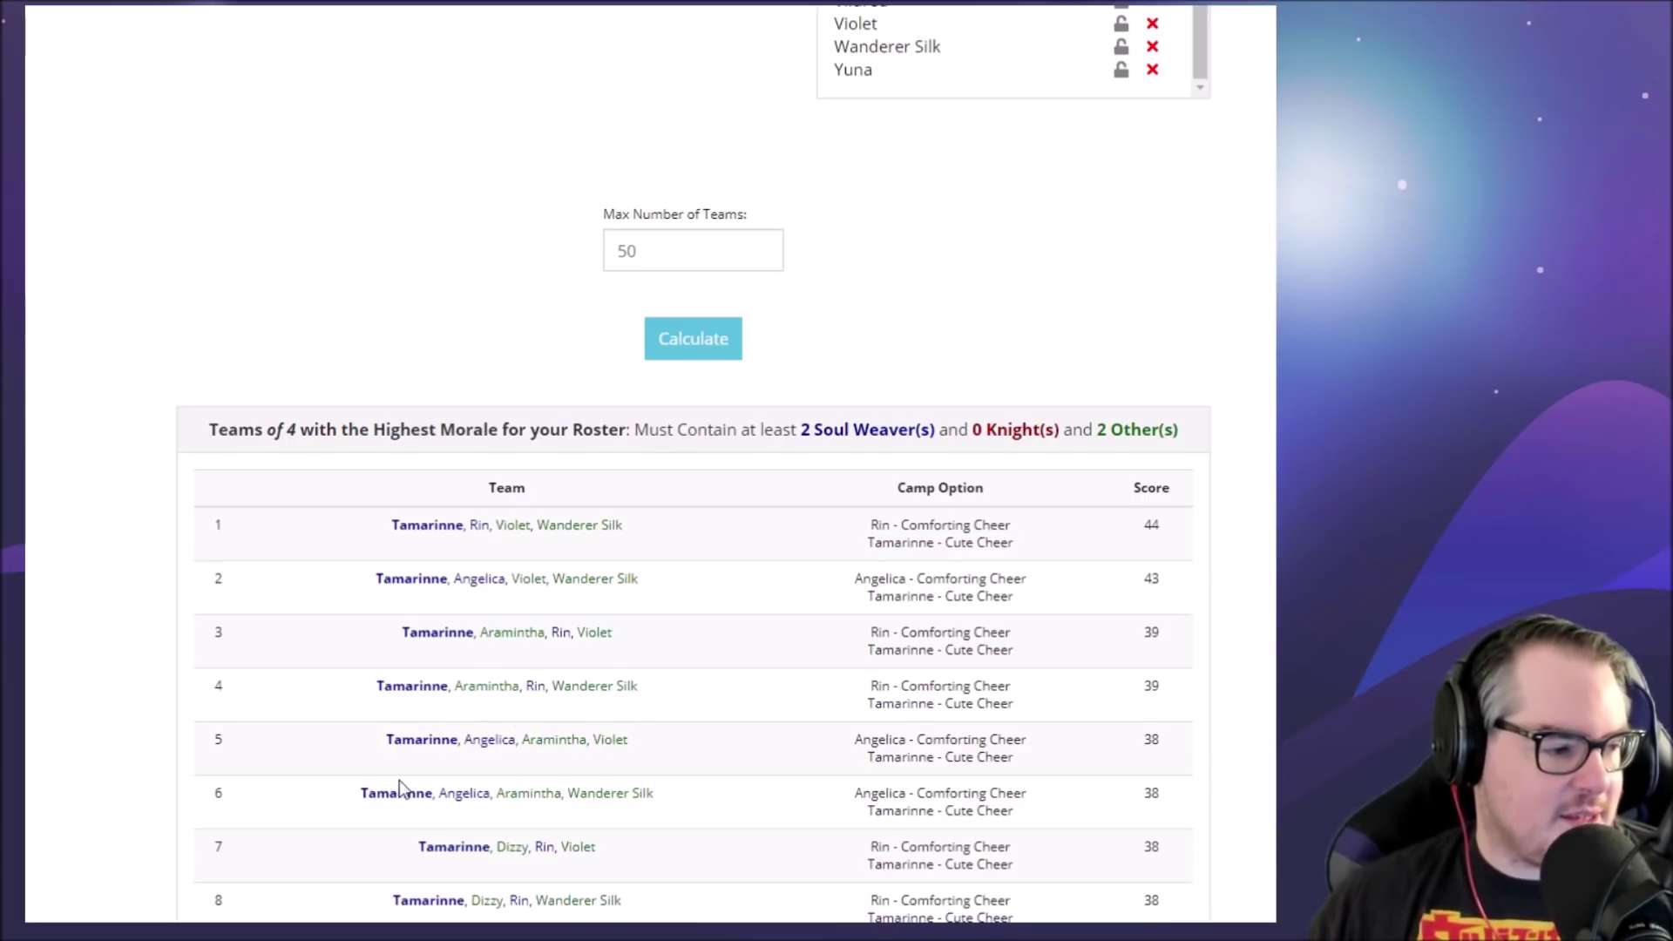
scroll(523, 798, "down", 3)
left_click_drag(389, 789, 626, 812)
left_click(627, 812)
scroll(628, 812, "up", 7)
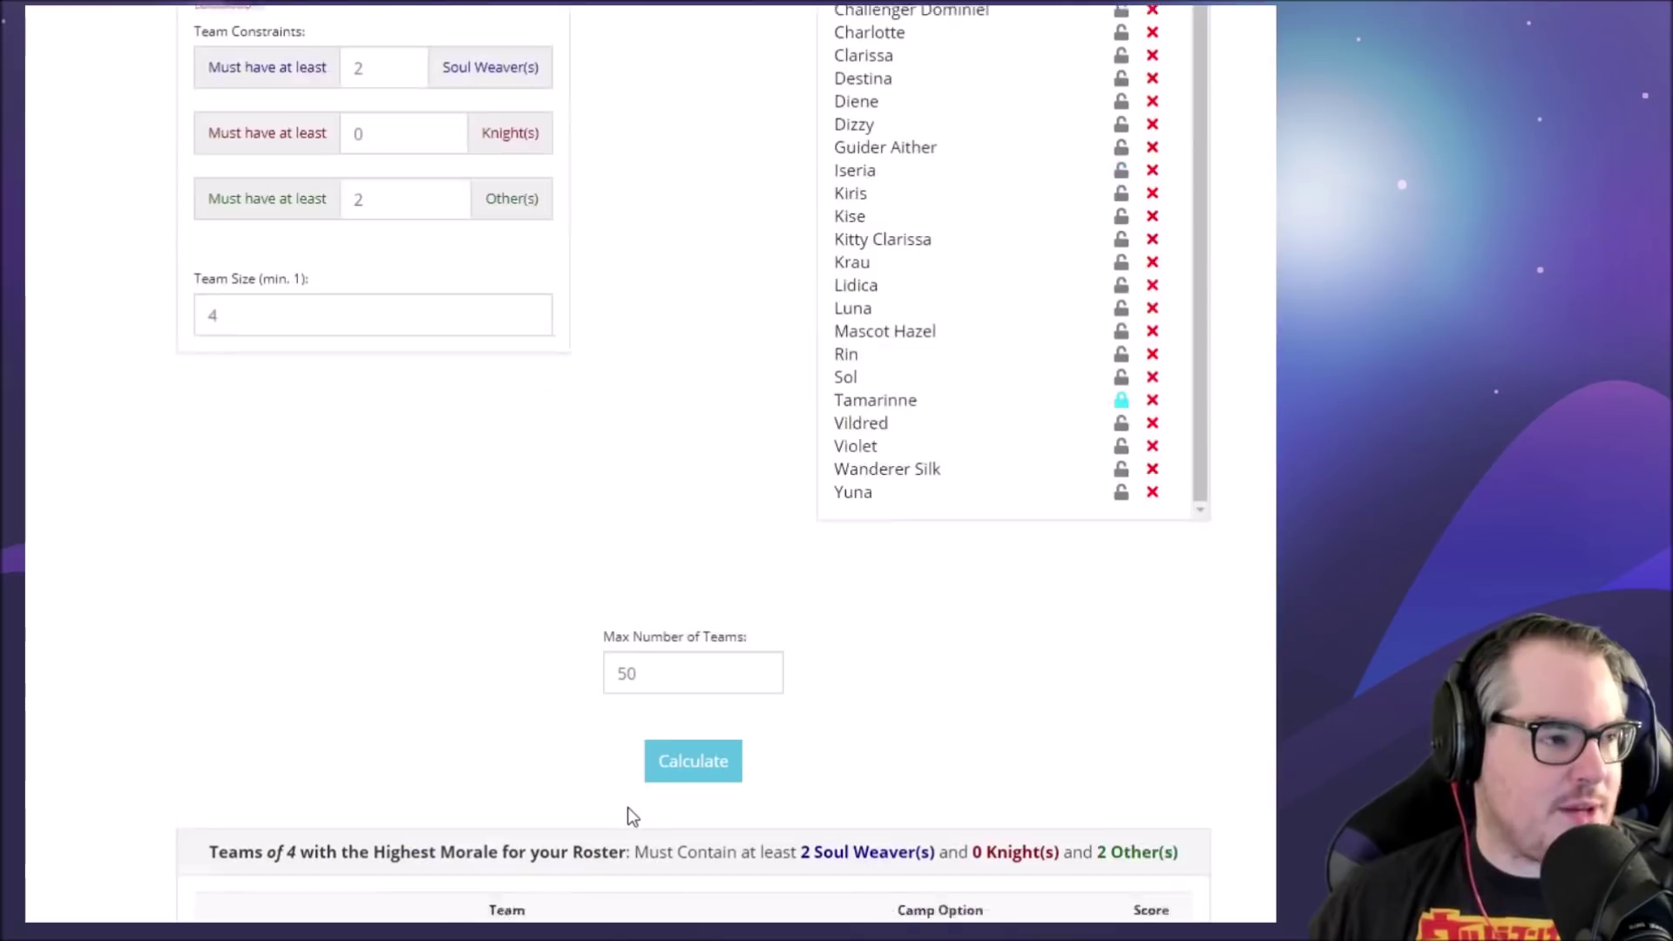
Step: Set the Soul Weaver minimum to 1 and the Knight minimum to 1
scroll(620, 771, "up", 5)
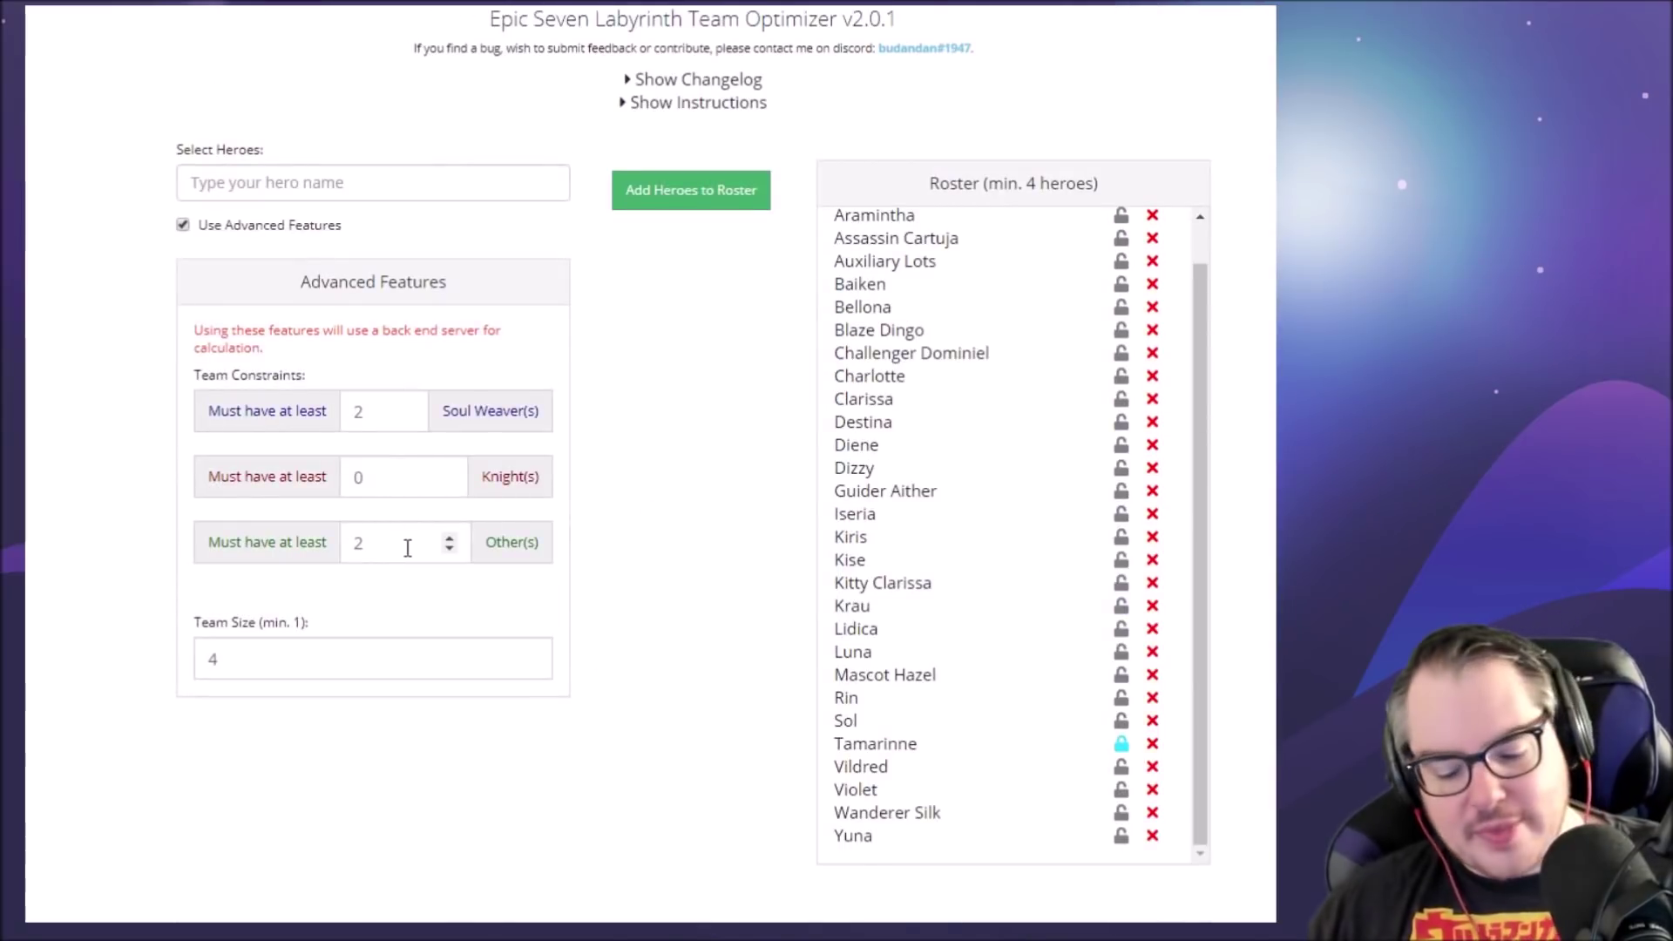
left_click(389, 413)
key("BackSpace")
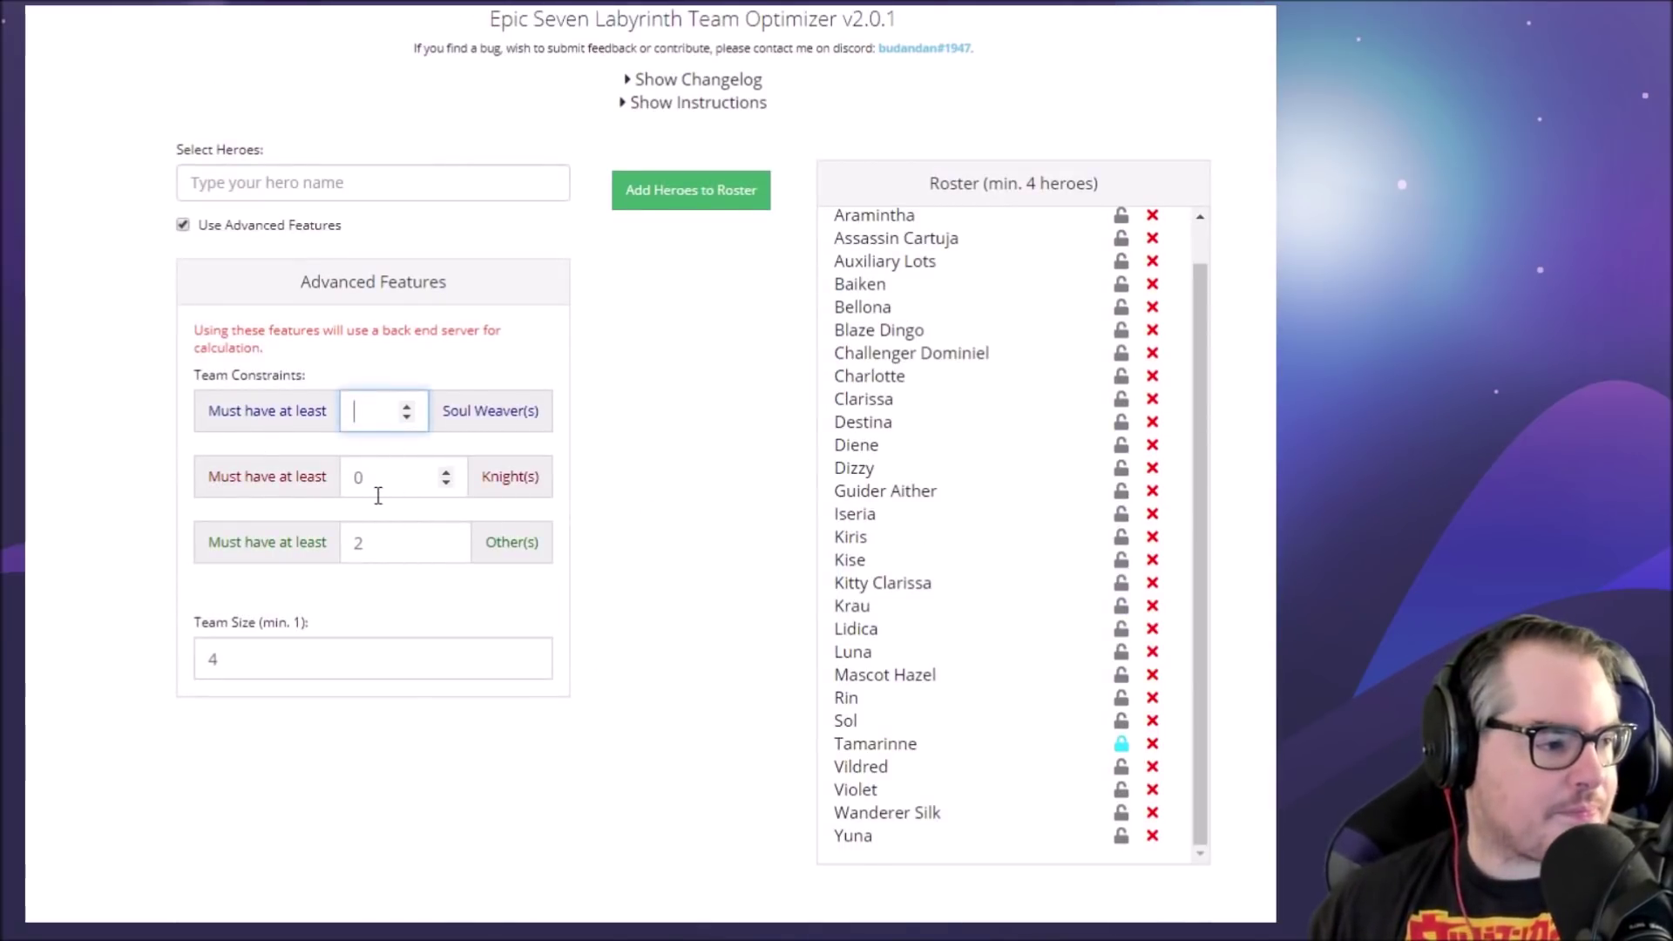
key("Tab")
left_click(374, 411)
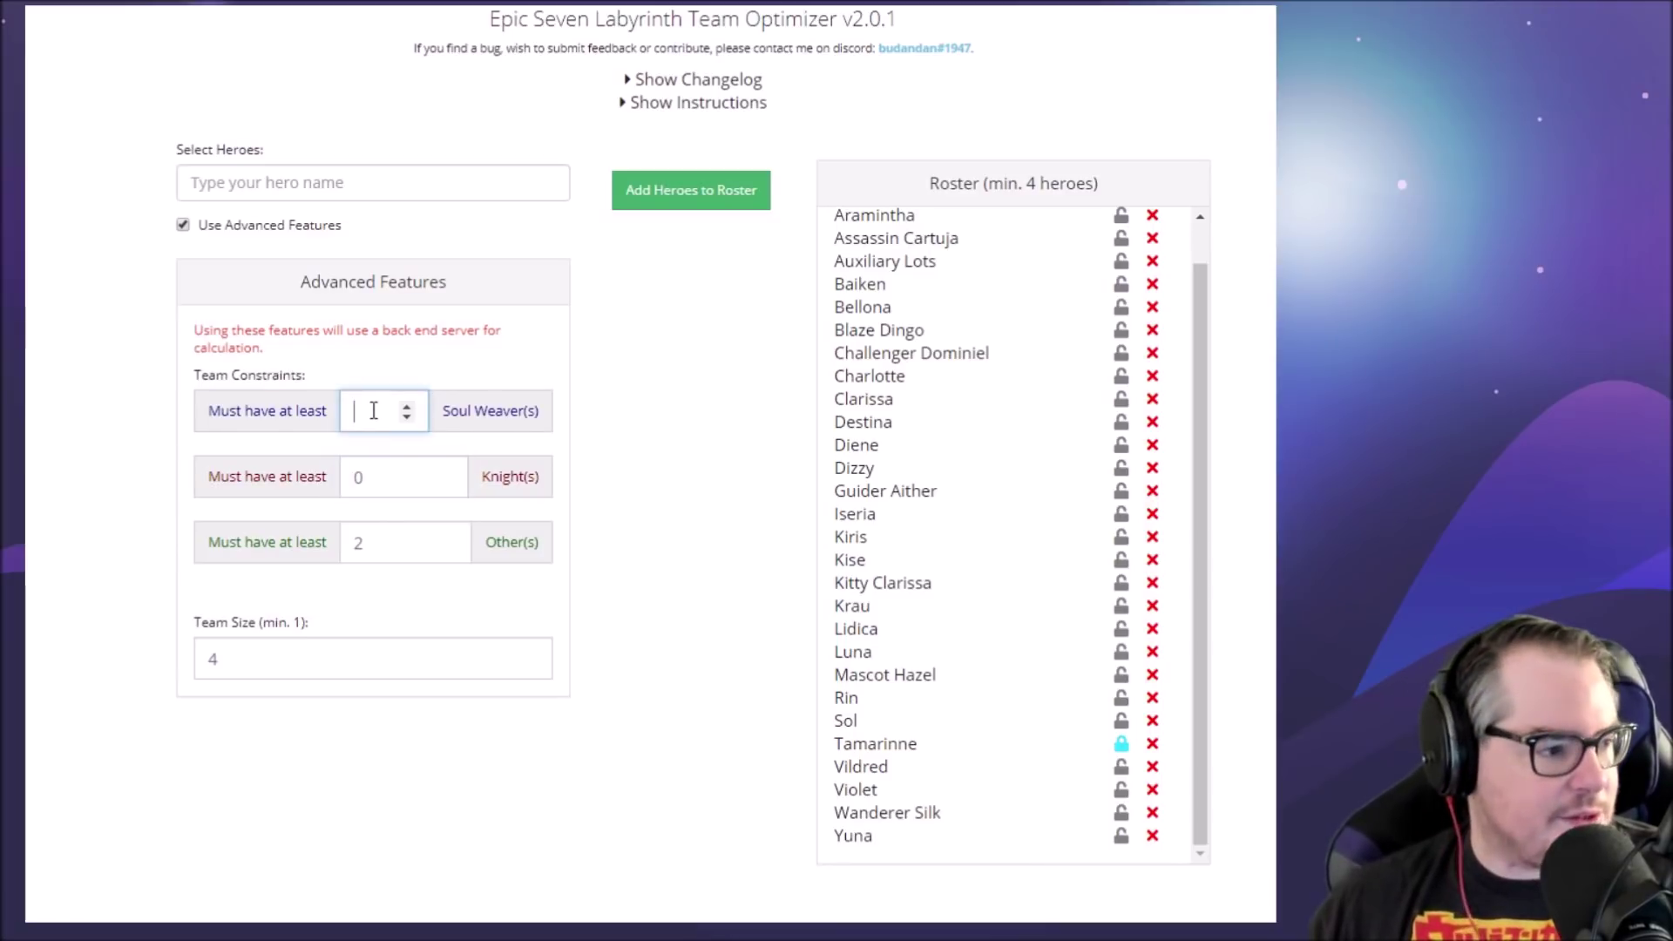
type("1")
key("Tab")
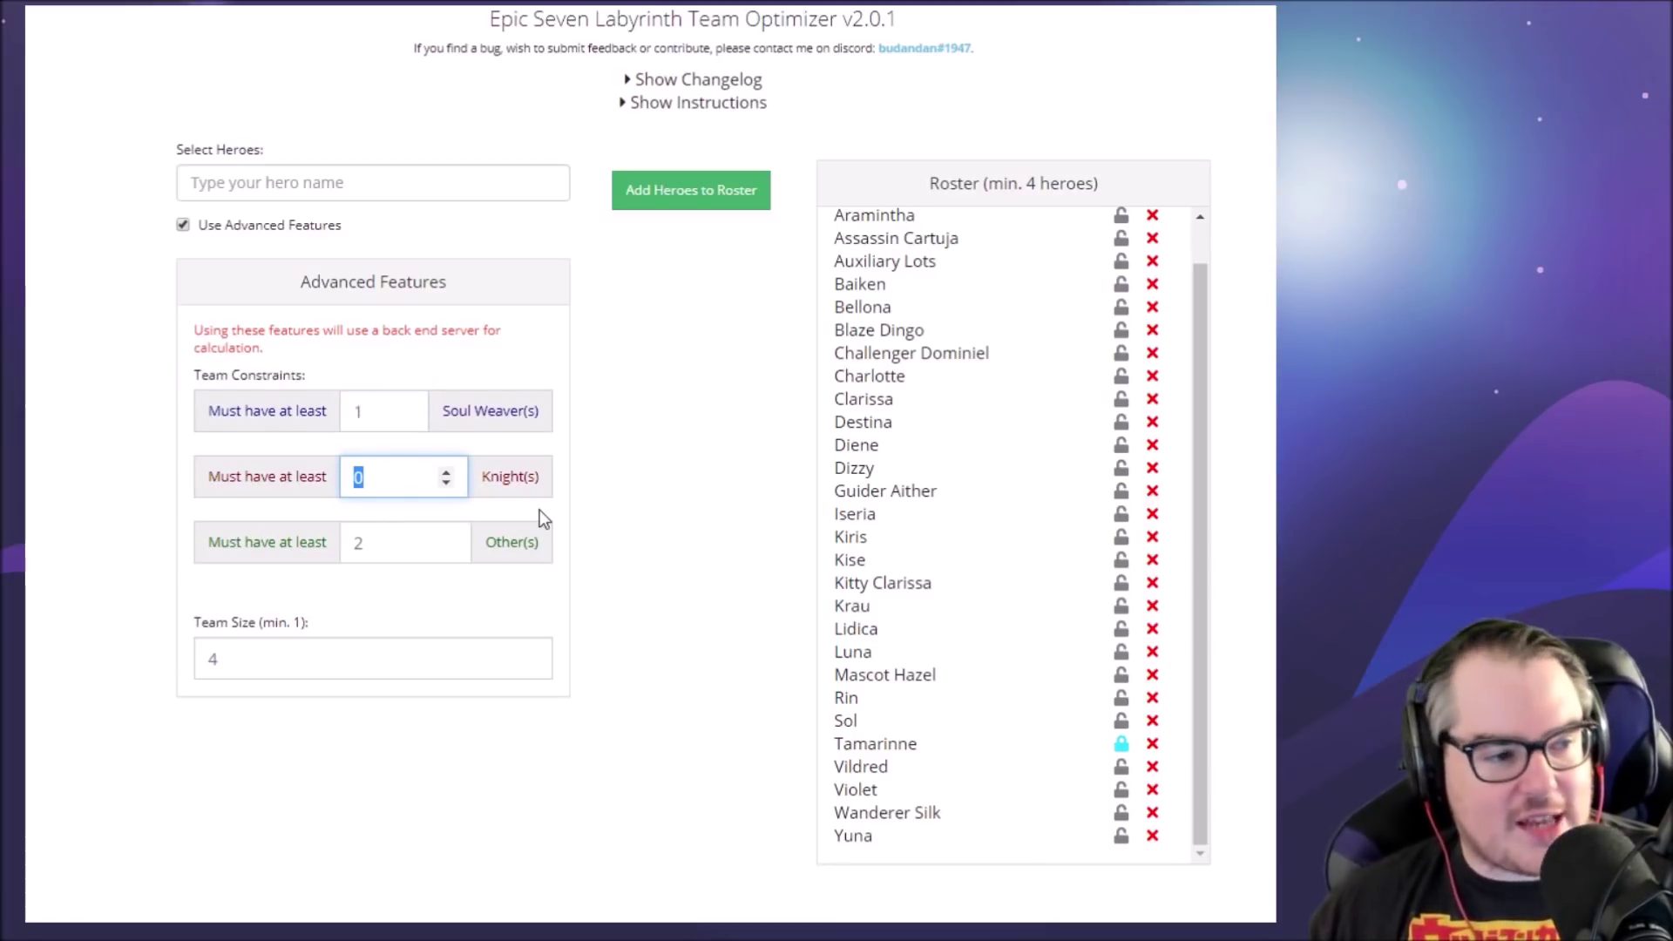
type("1")
left_click(1122, 745)
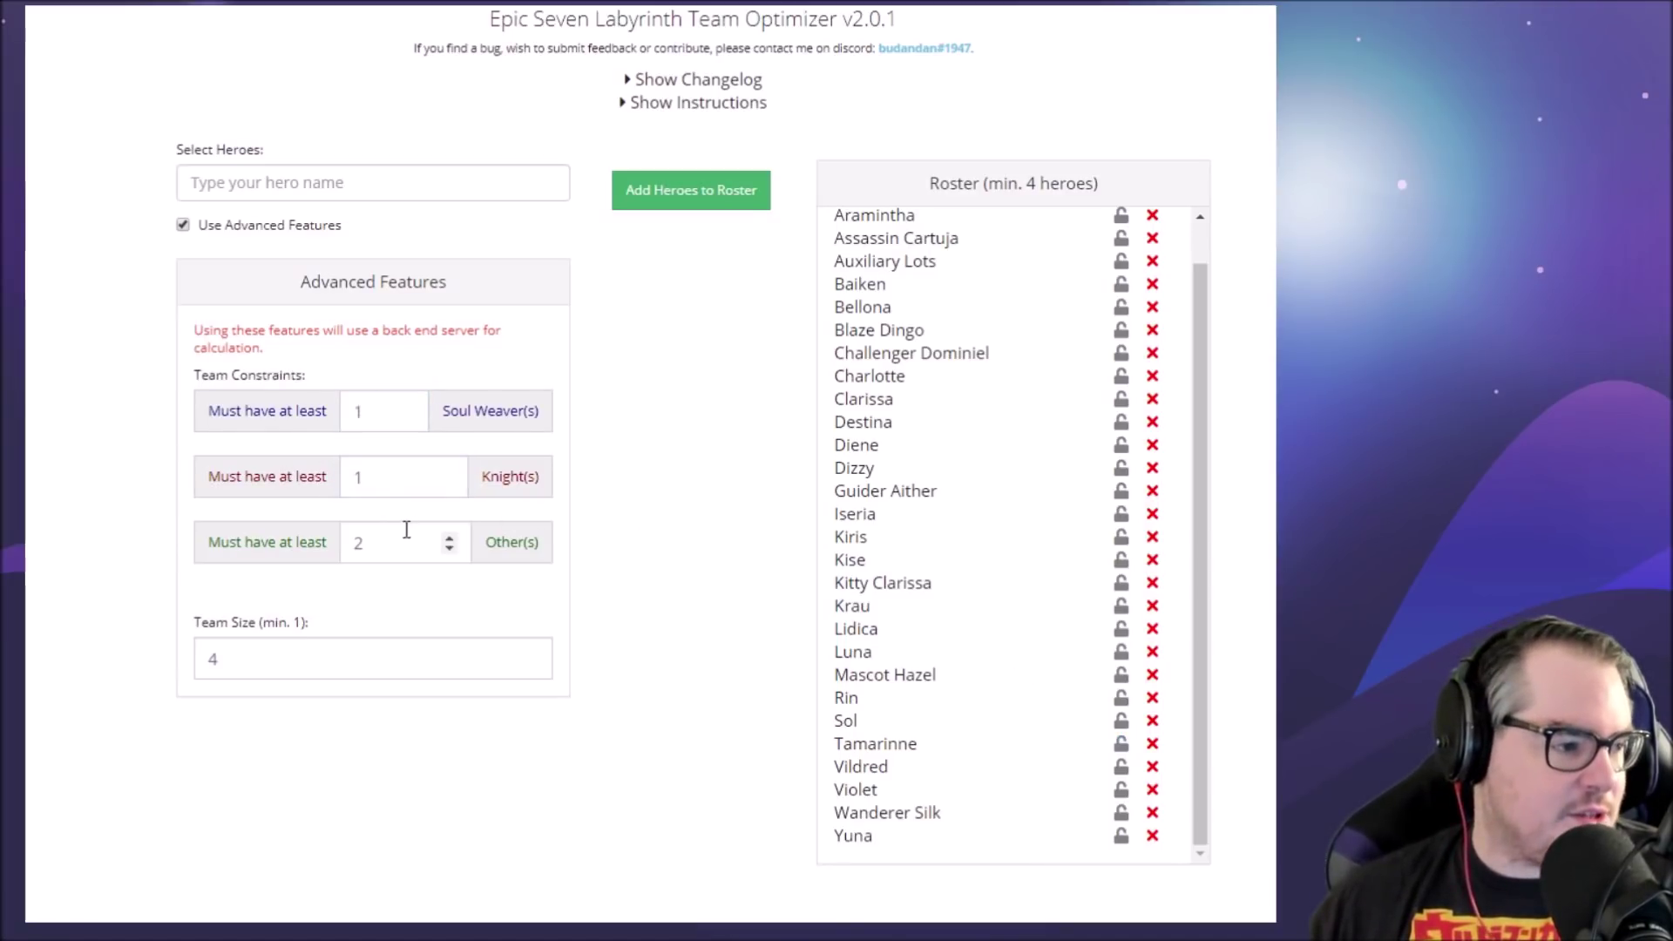
Step: Set the Other minimum to 2, keeping team size 4
double_click(406, 530)
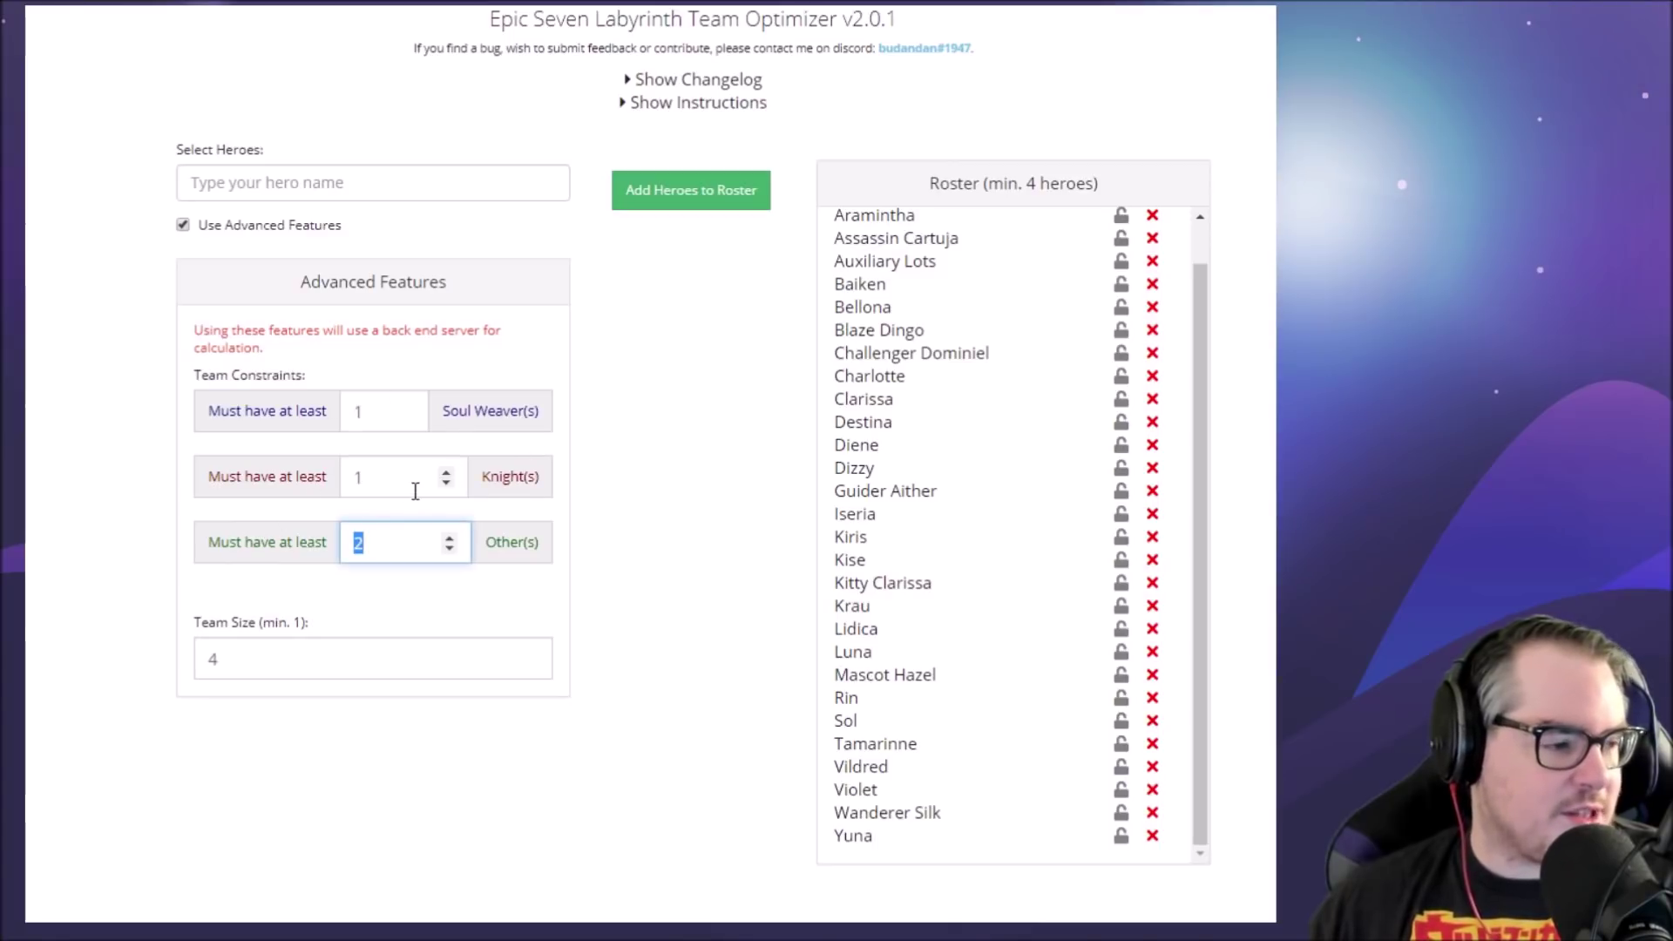
left_click(416, 491)
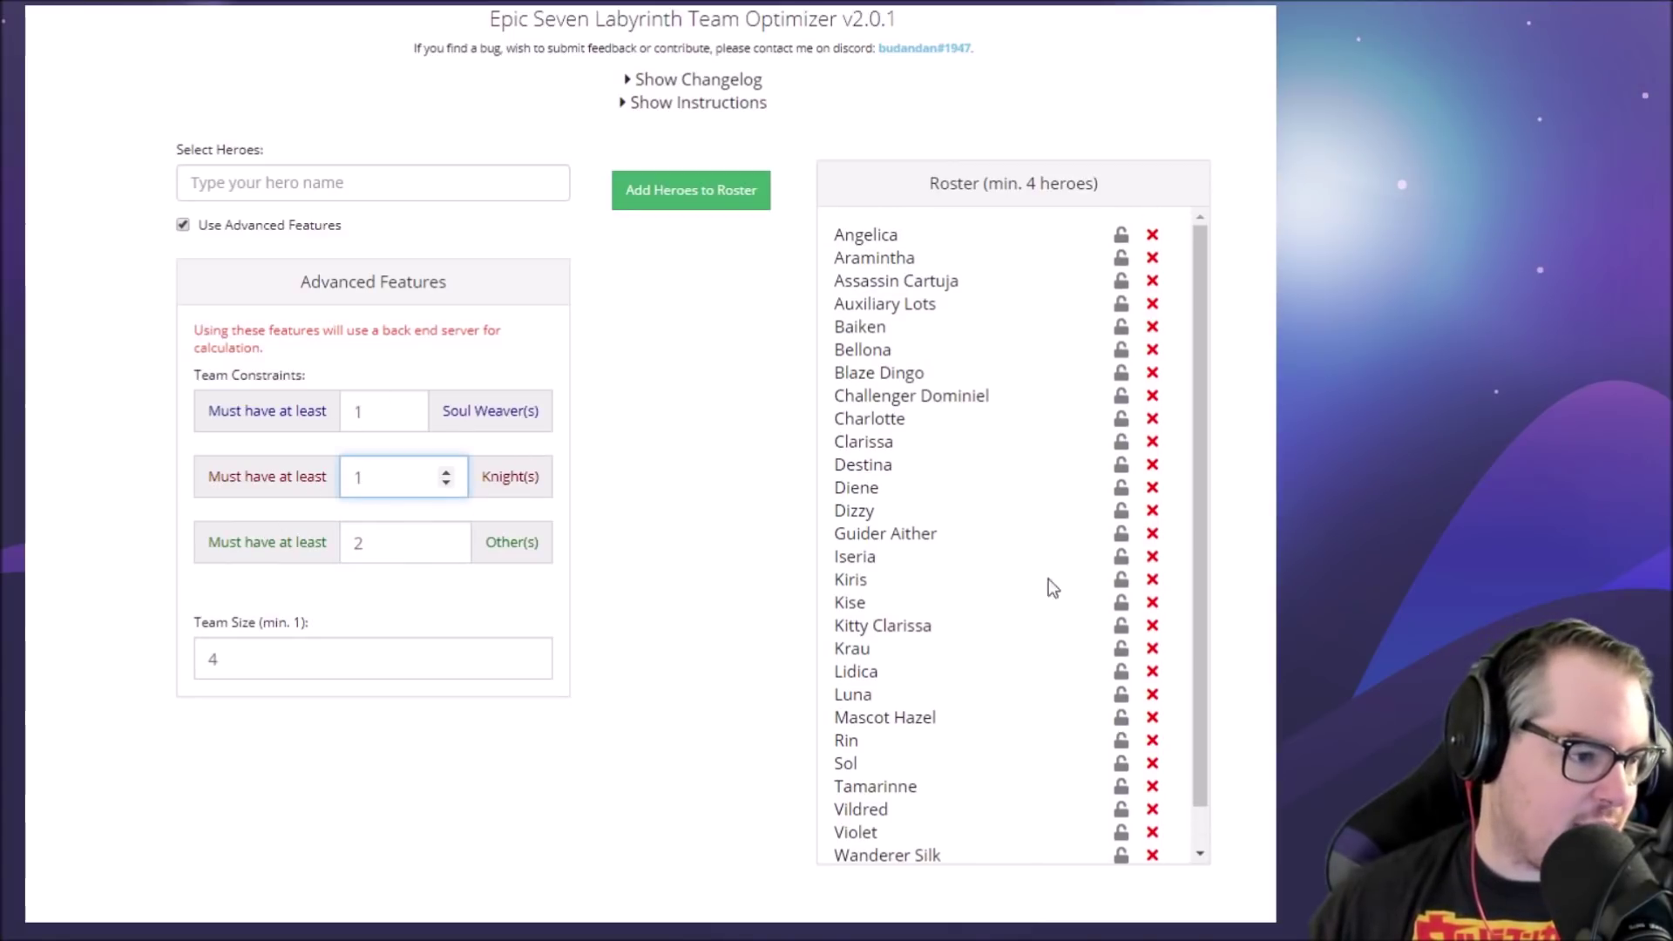
left_click(373, 546)
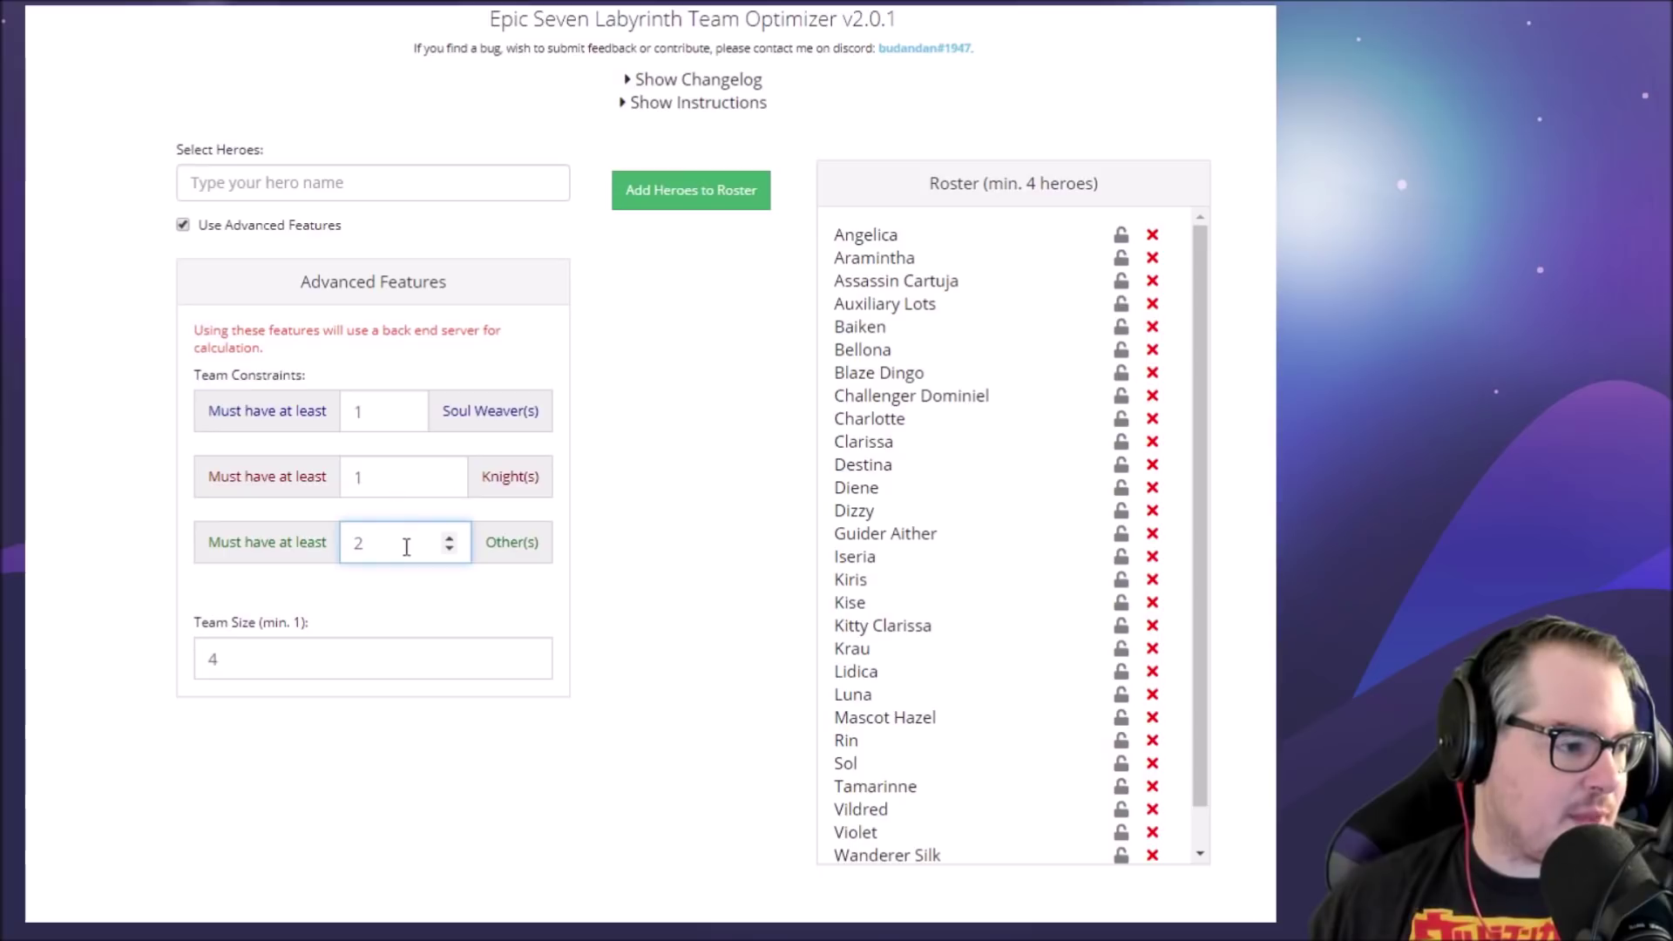
left_click(285, 474)
left_click(351, 474)
double_click(373, 540)
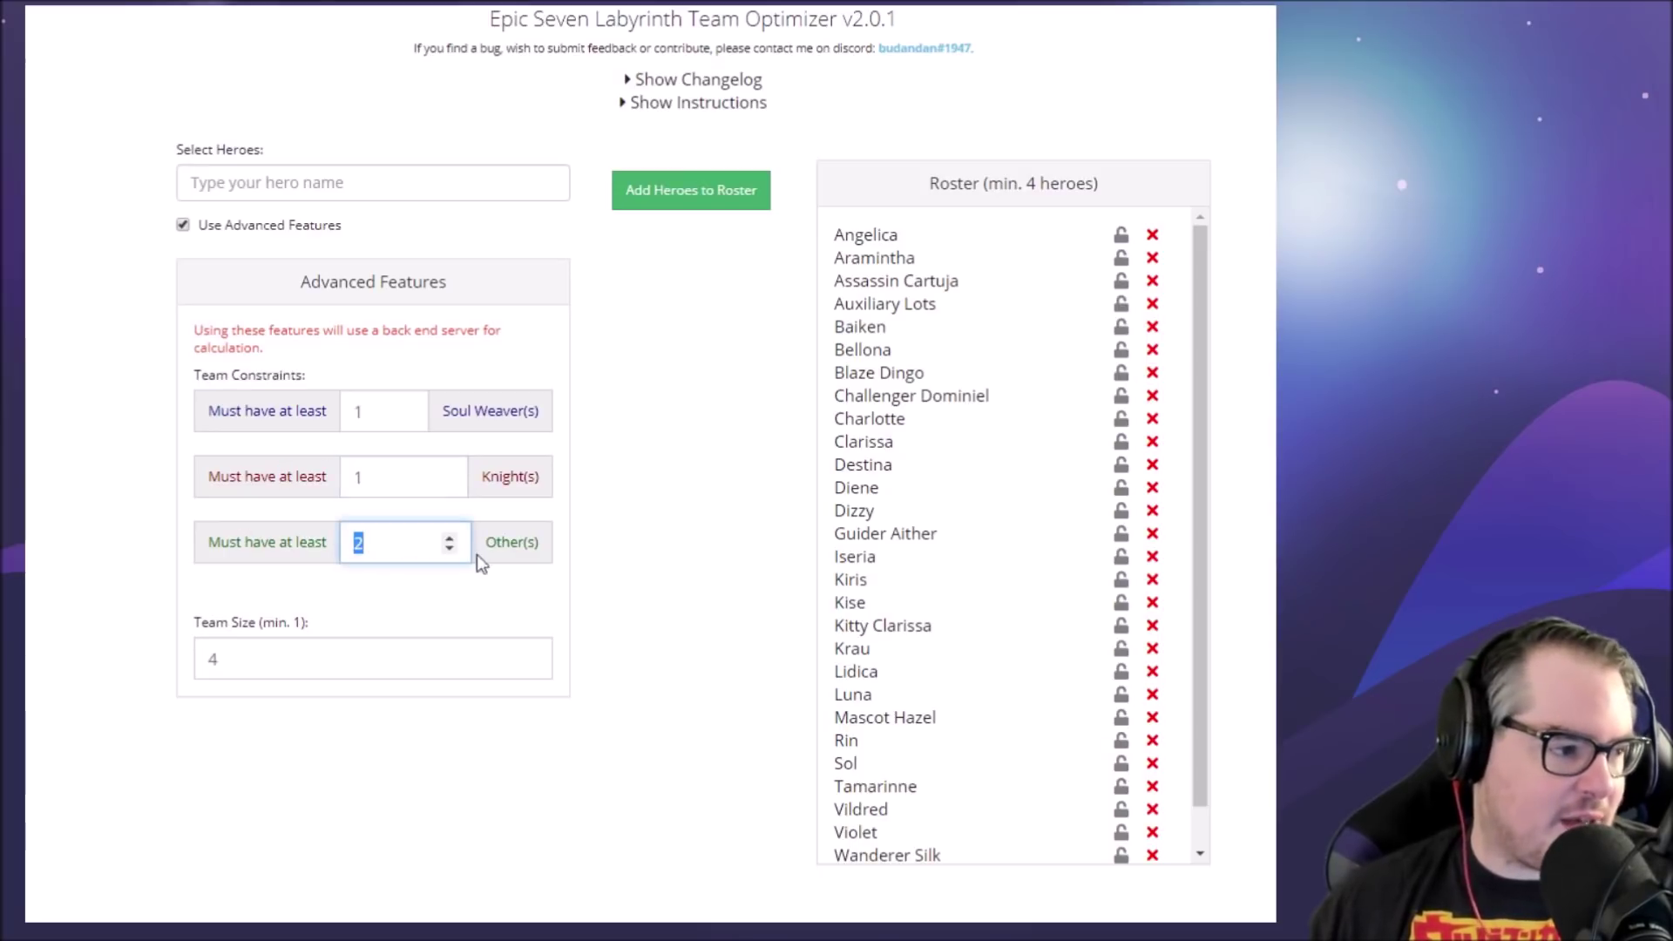
left_click(643, 564)
scroll(646, 566, "down", 1)
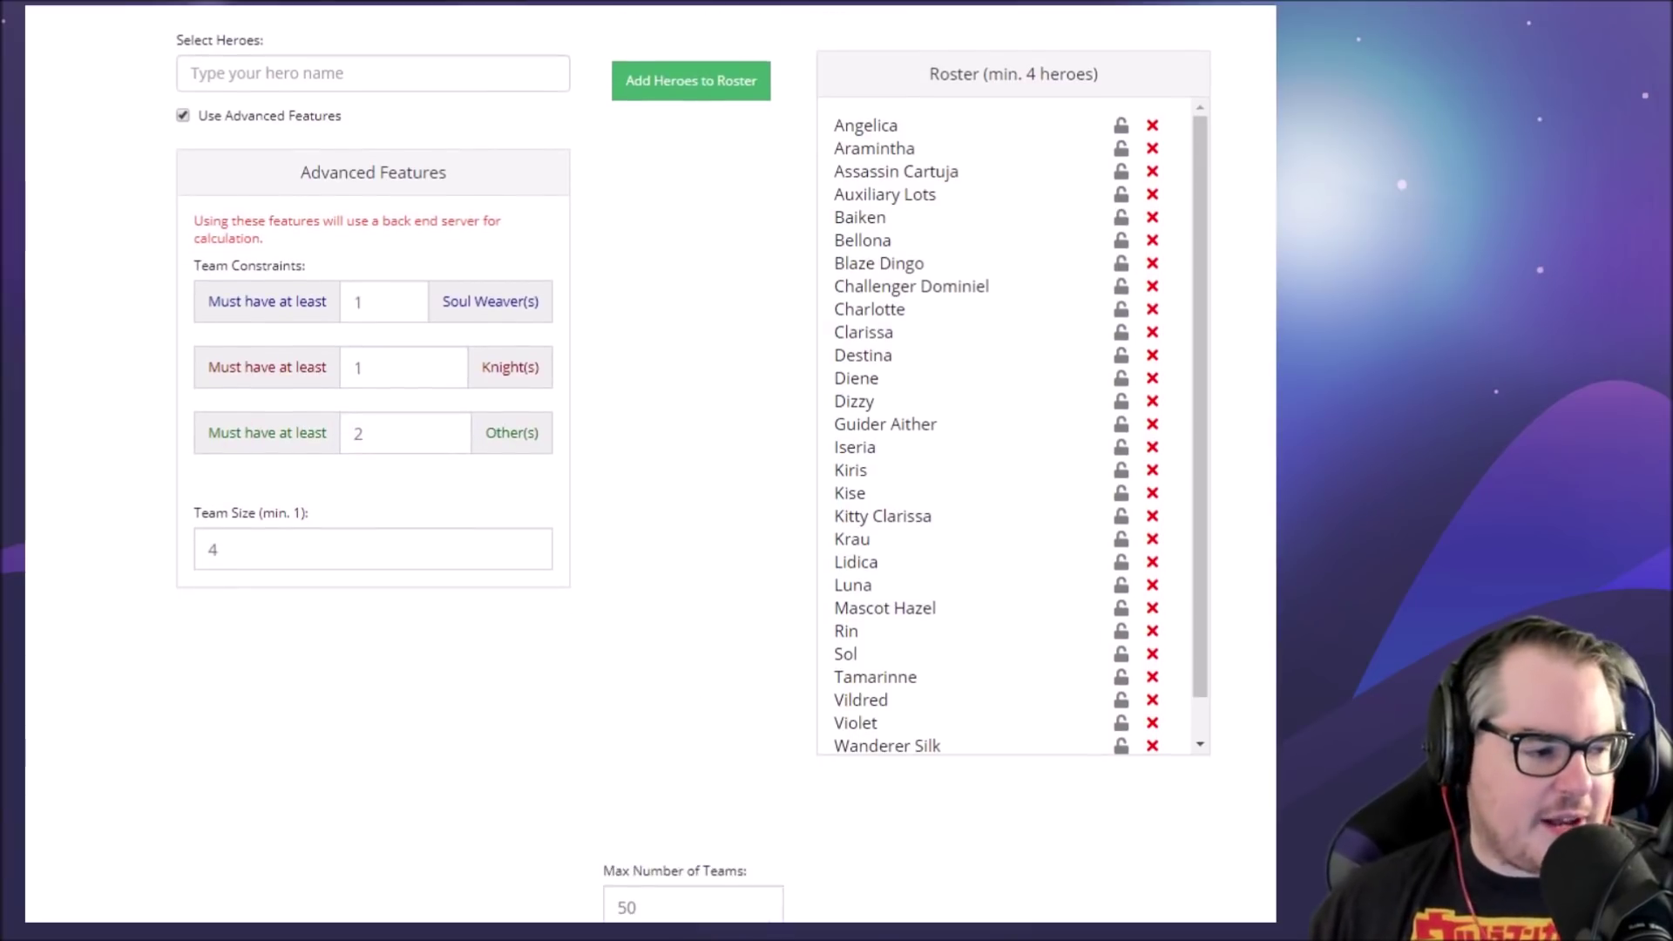
scroll(805, 627, "down", 8)
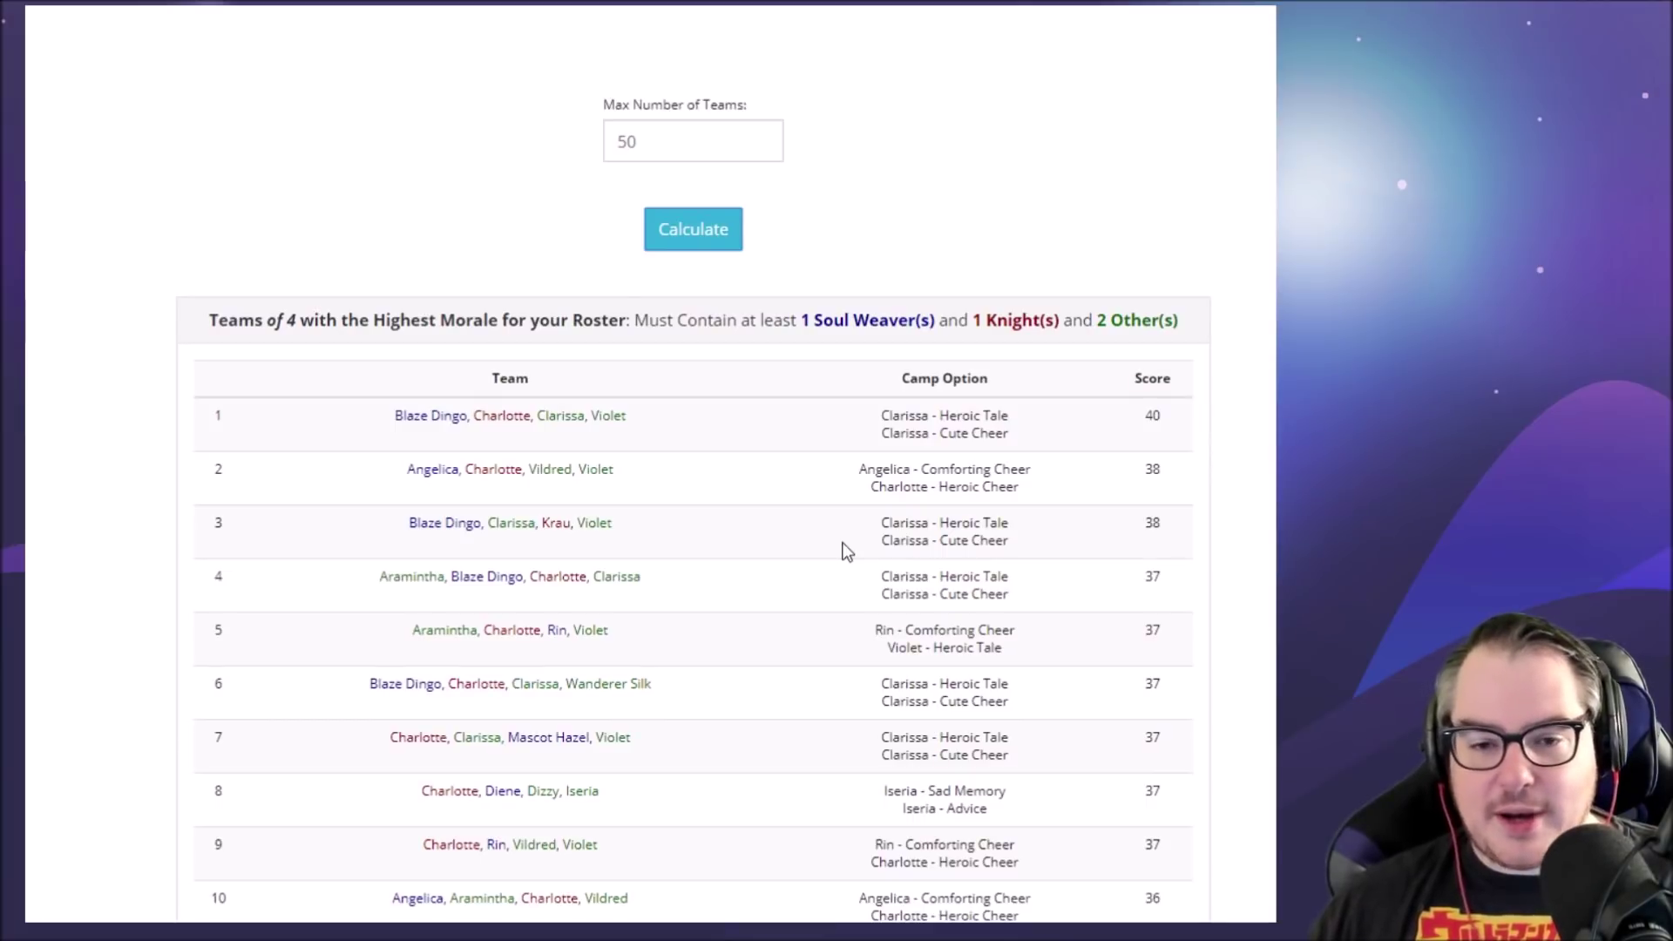
scroll(823, 540, "up", 8)
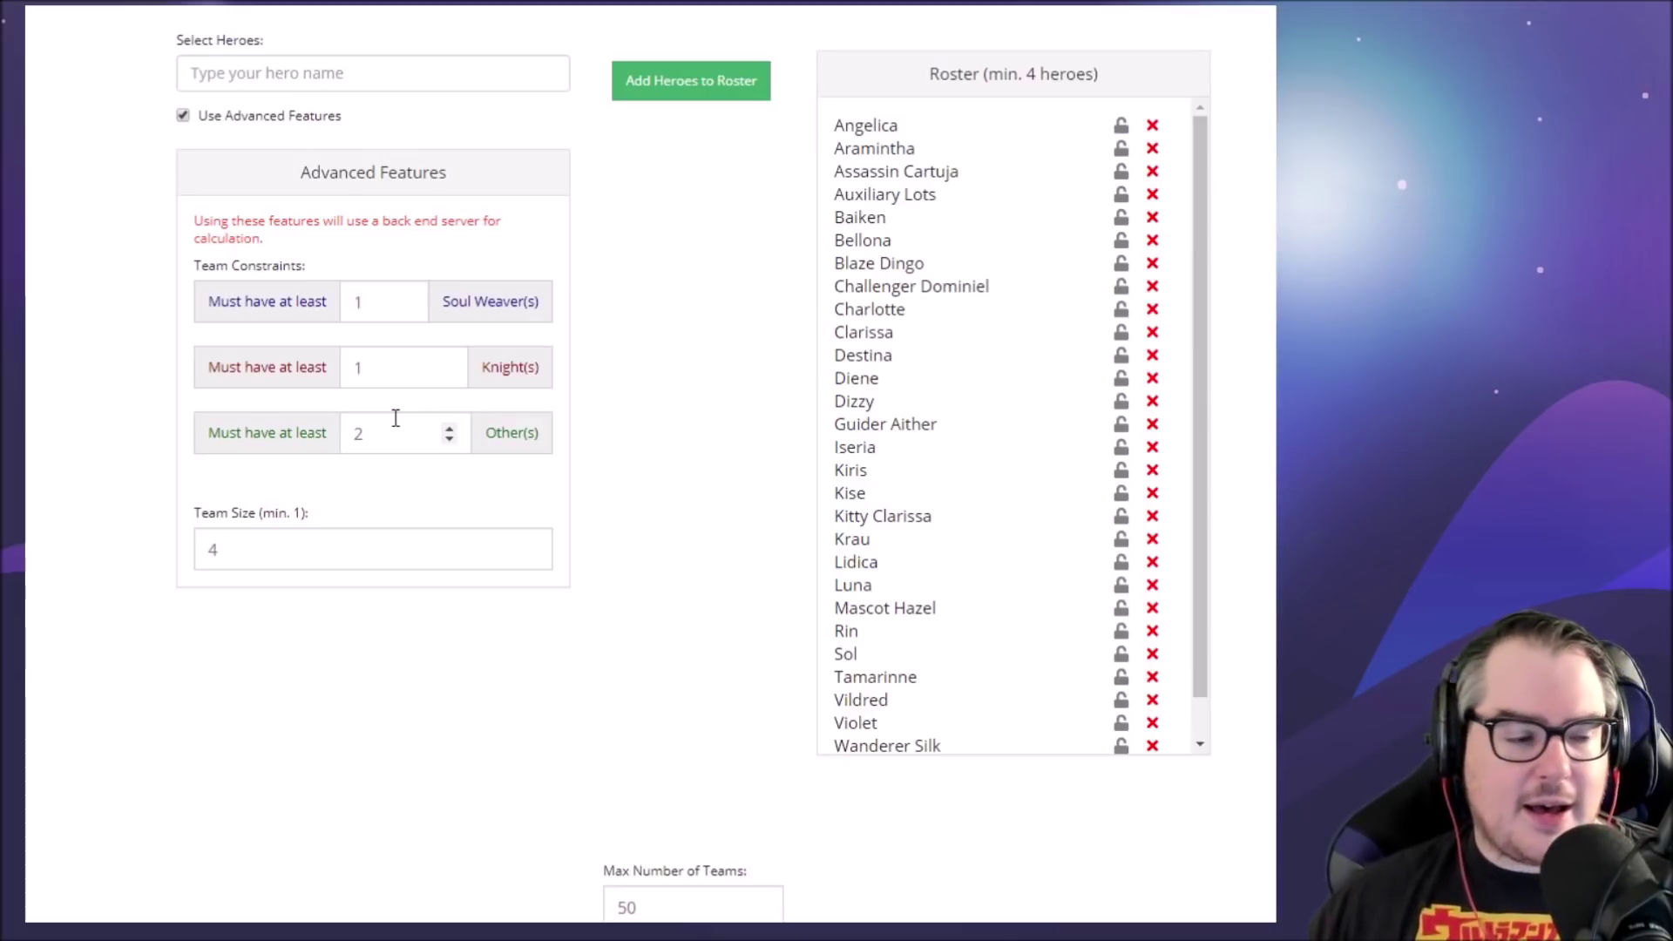
scroll(337, 508, "down", 6)
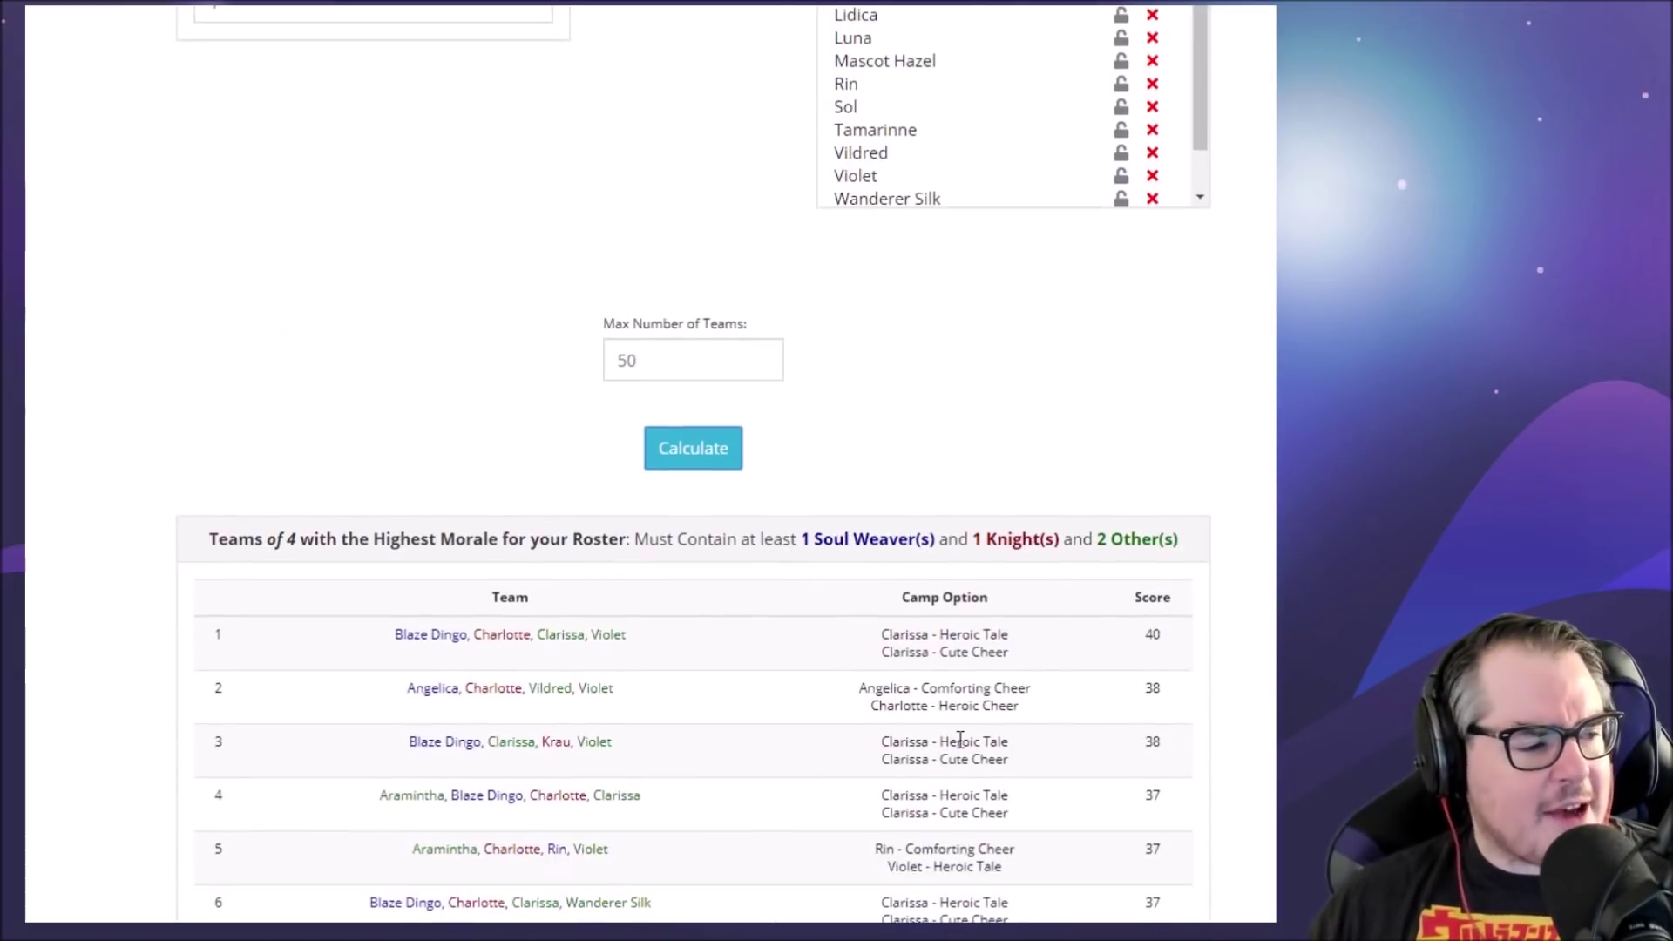
left_click_drag(397, 635, 474, 634)
mouse_move(628, 635)
left_mouse_down()
mouse_move(362, 641)
mouse_move(598, 645)
left_mouse_up()
left_click(662, 658)
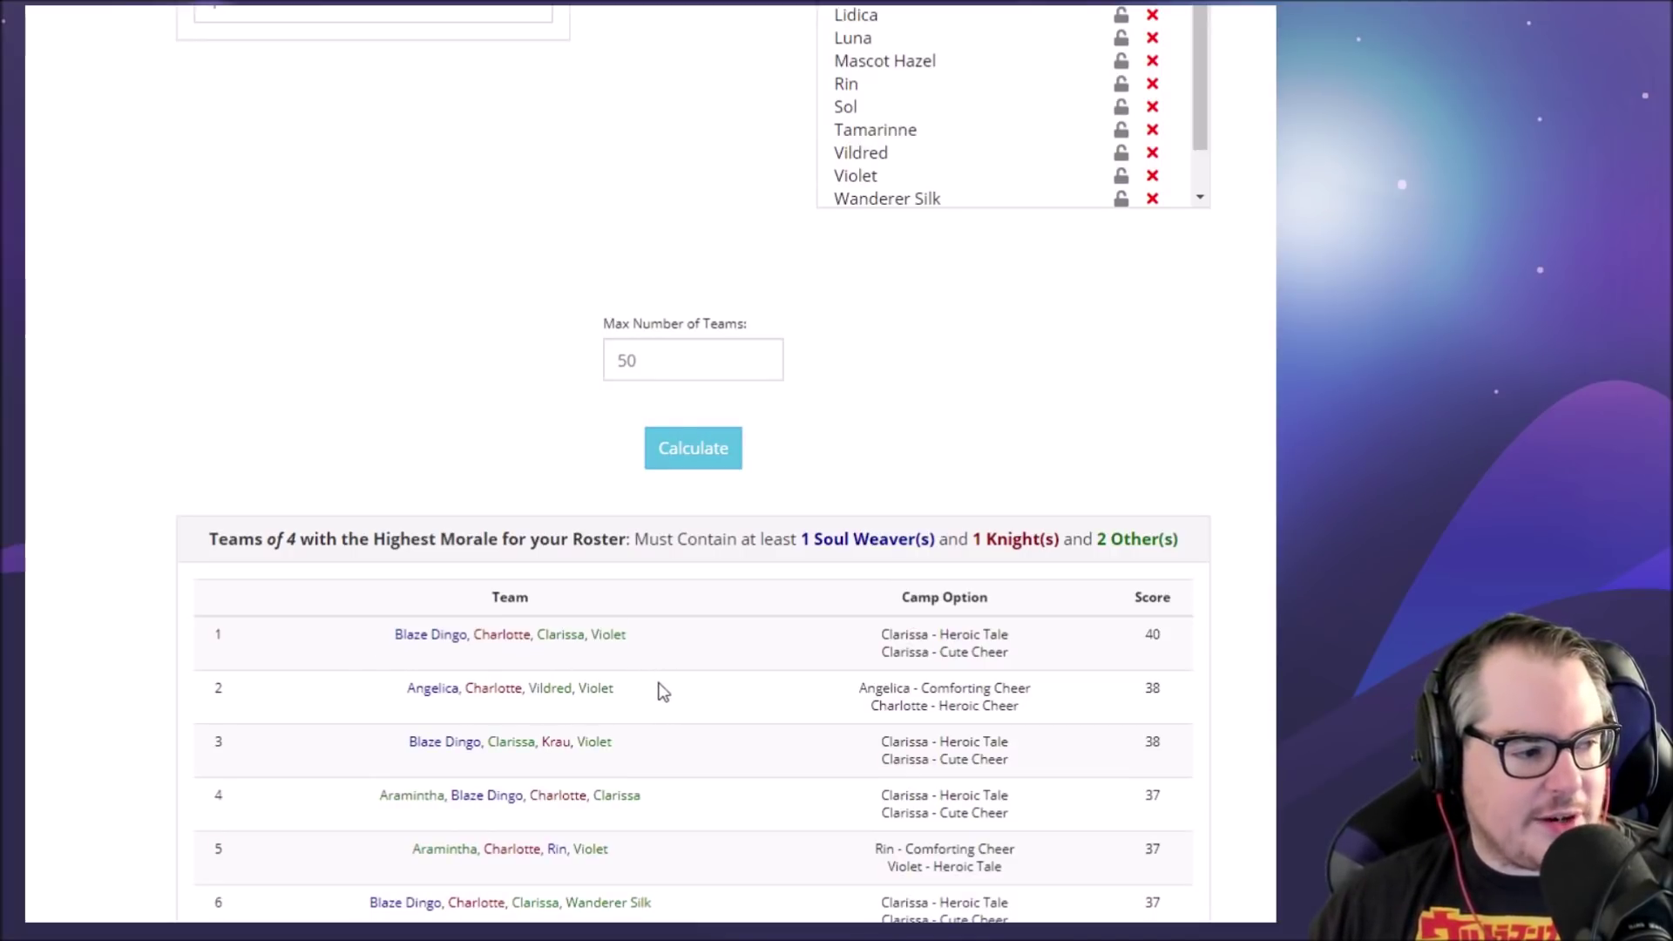
left_click_drag(662, 691, 468, 688)
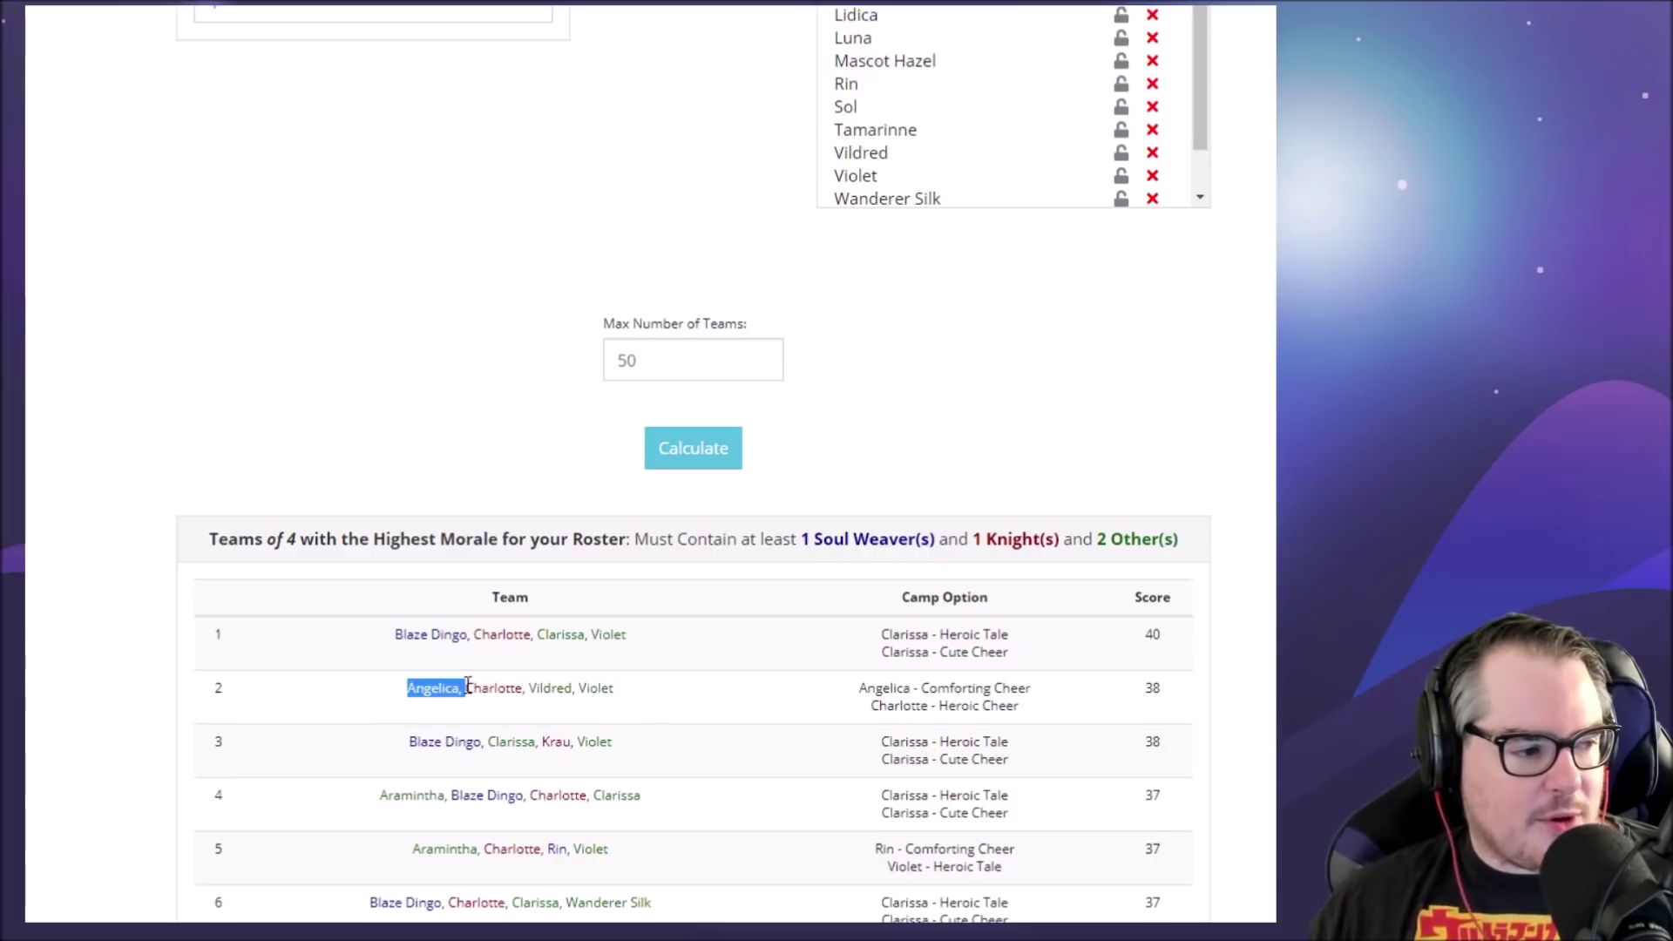
left_click(515, 688)
left_click_drag(637, 695, 369, 692)
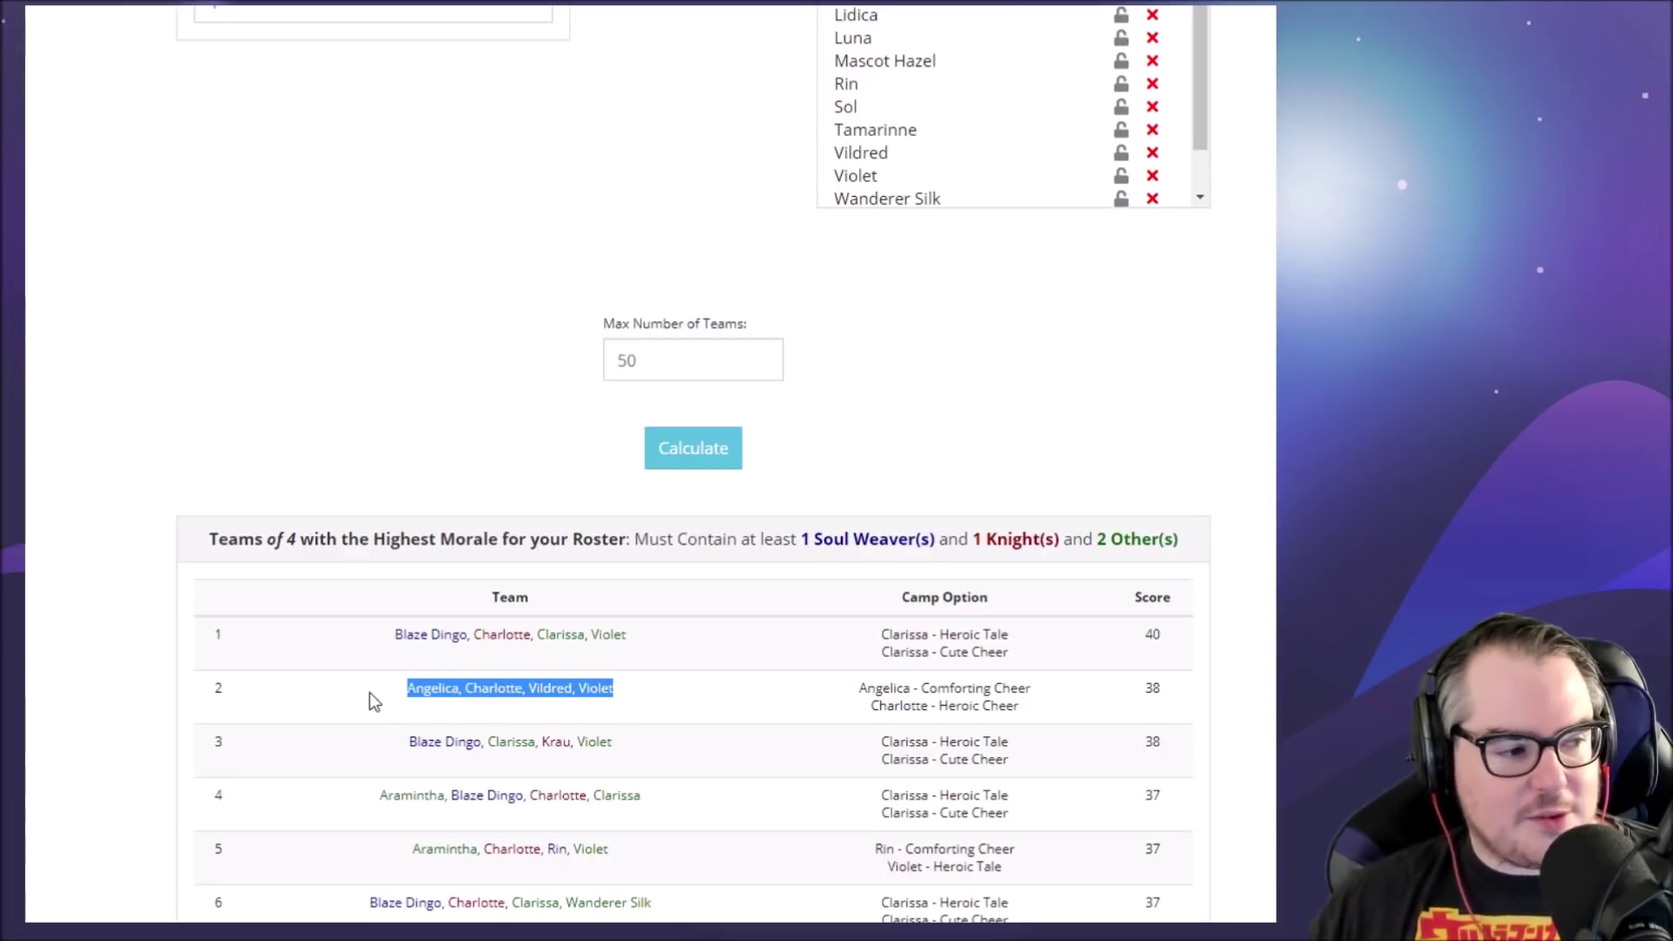
left_click(385, 688)
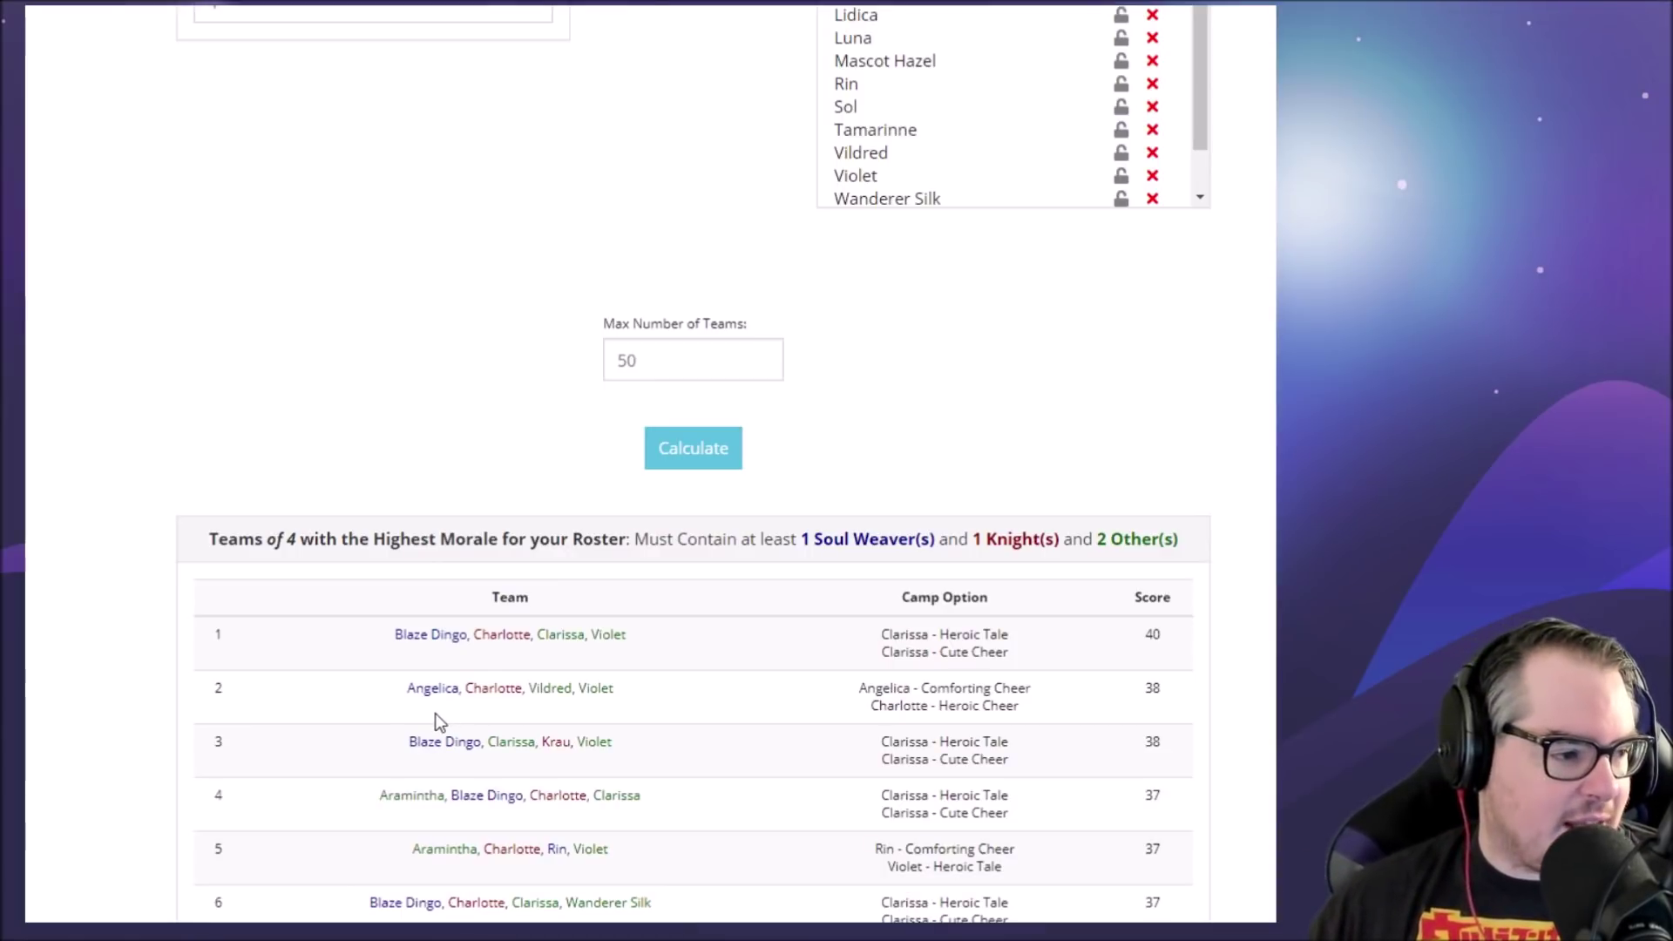
scroll(436, 713, "down", 1)
scroll(651, 702, "up", 8)
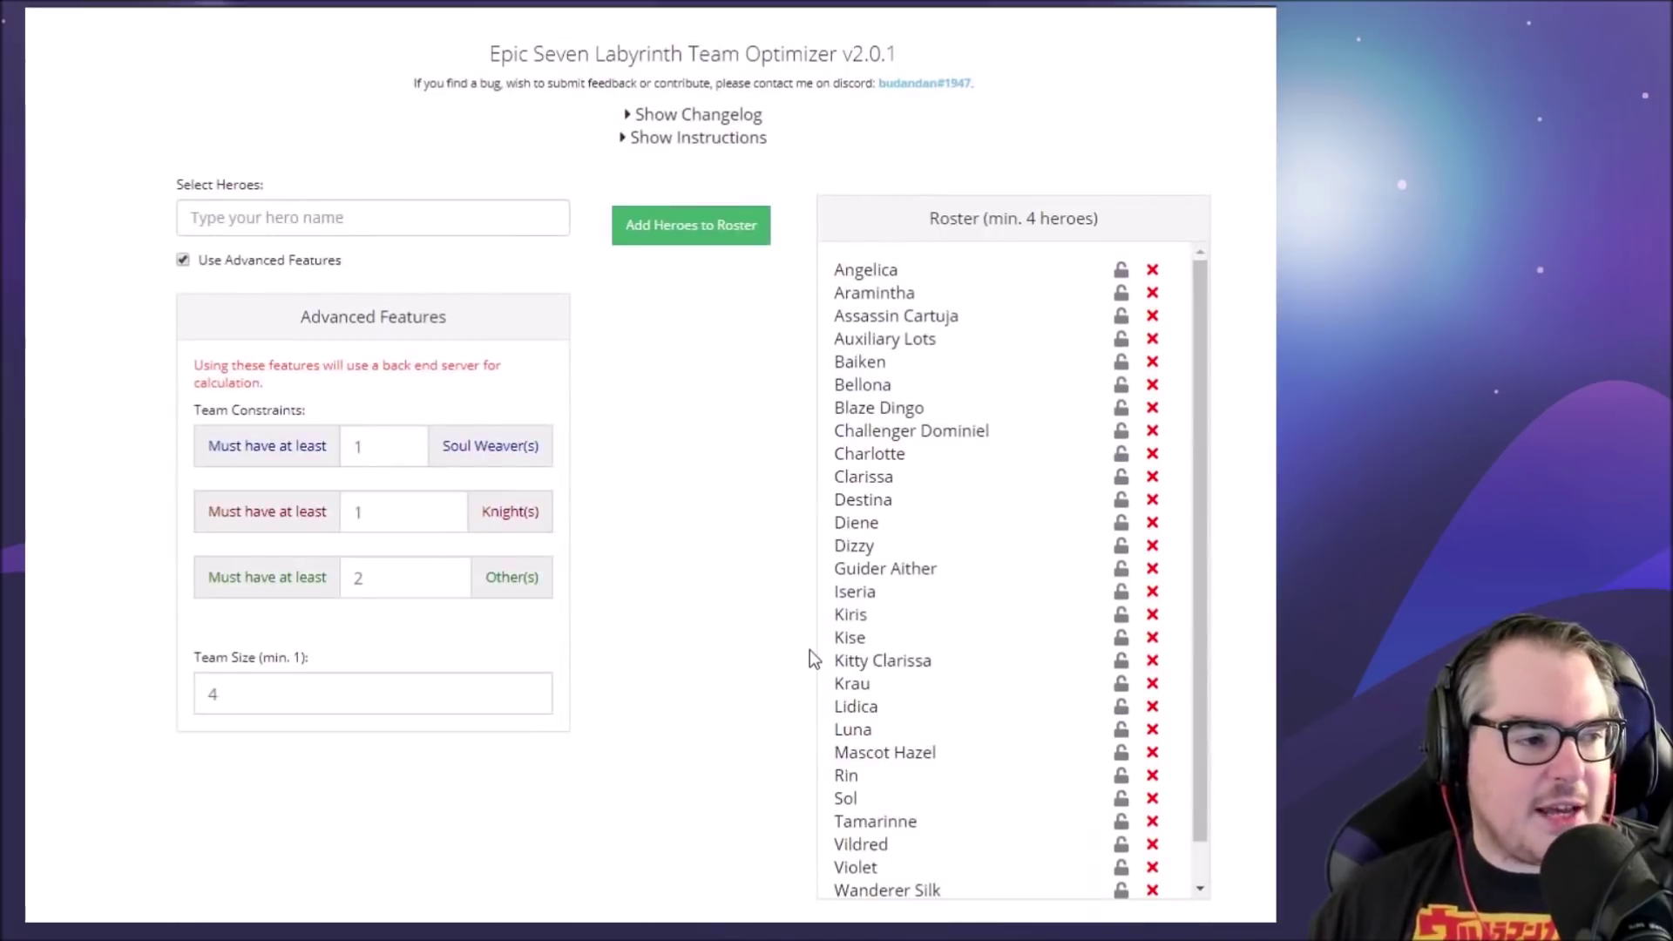
Step: Uncheck Use Advanced Features, hiding the class minimums and team size settings
scroll(1150, 614, "down", 1)
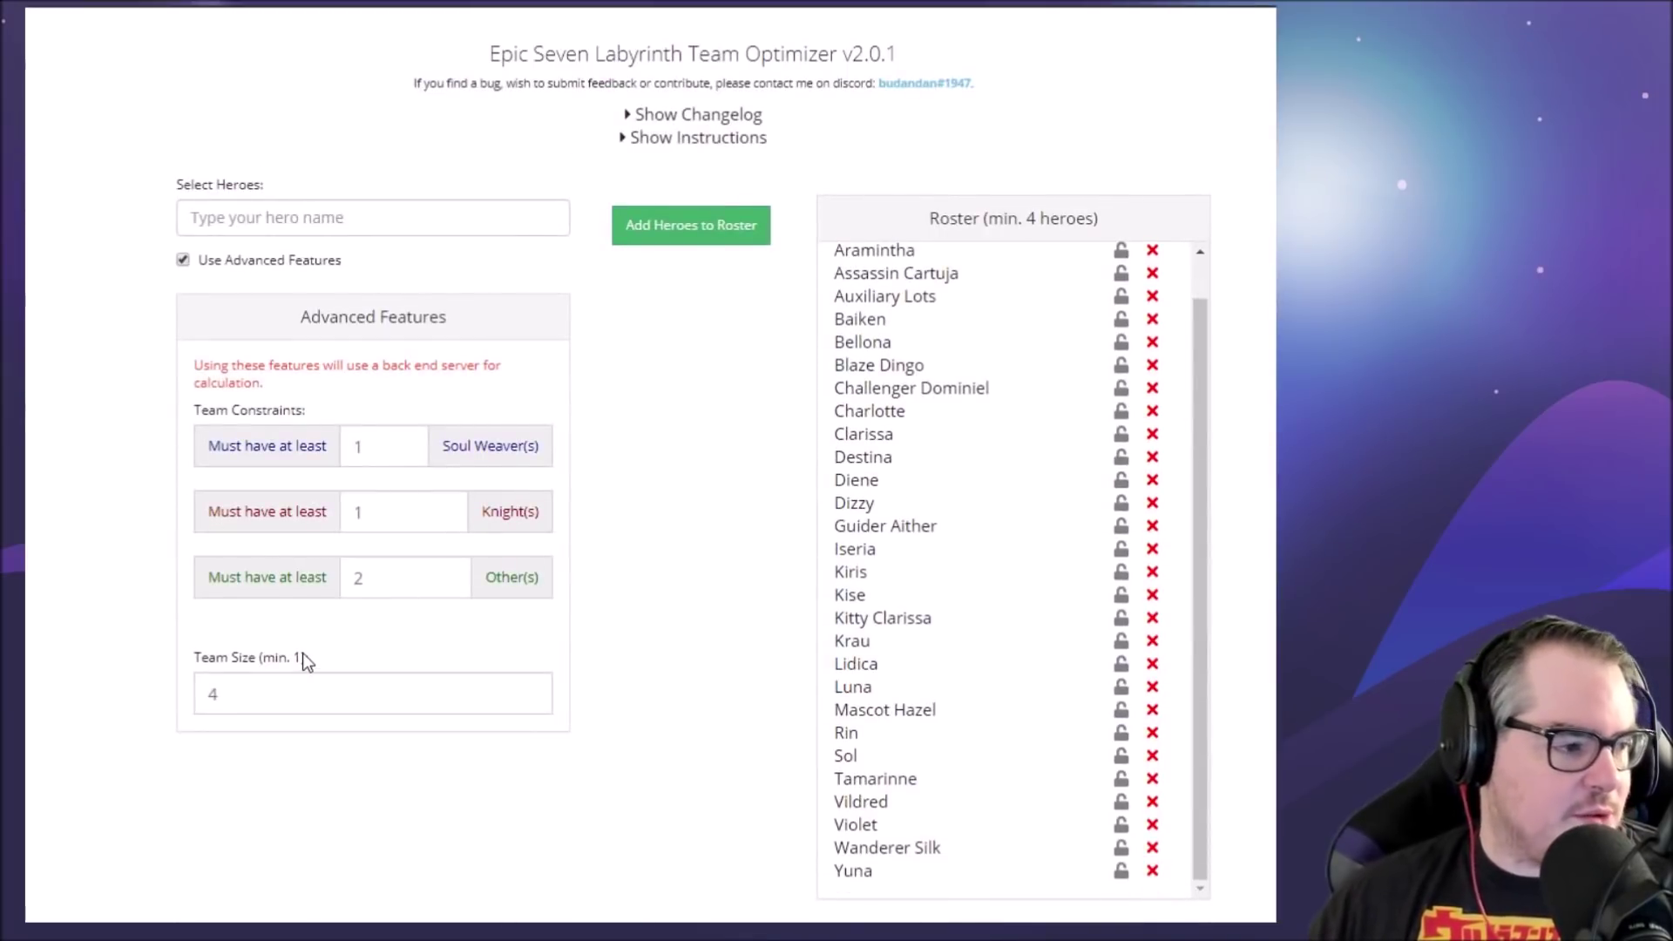
scroll(1201, 374, "up", 1)
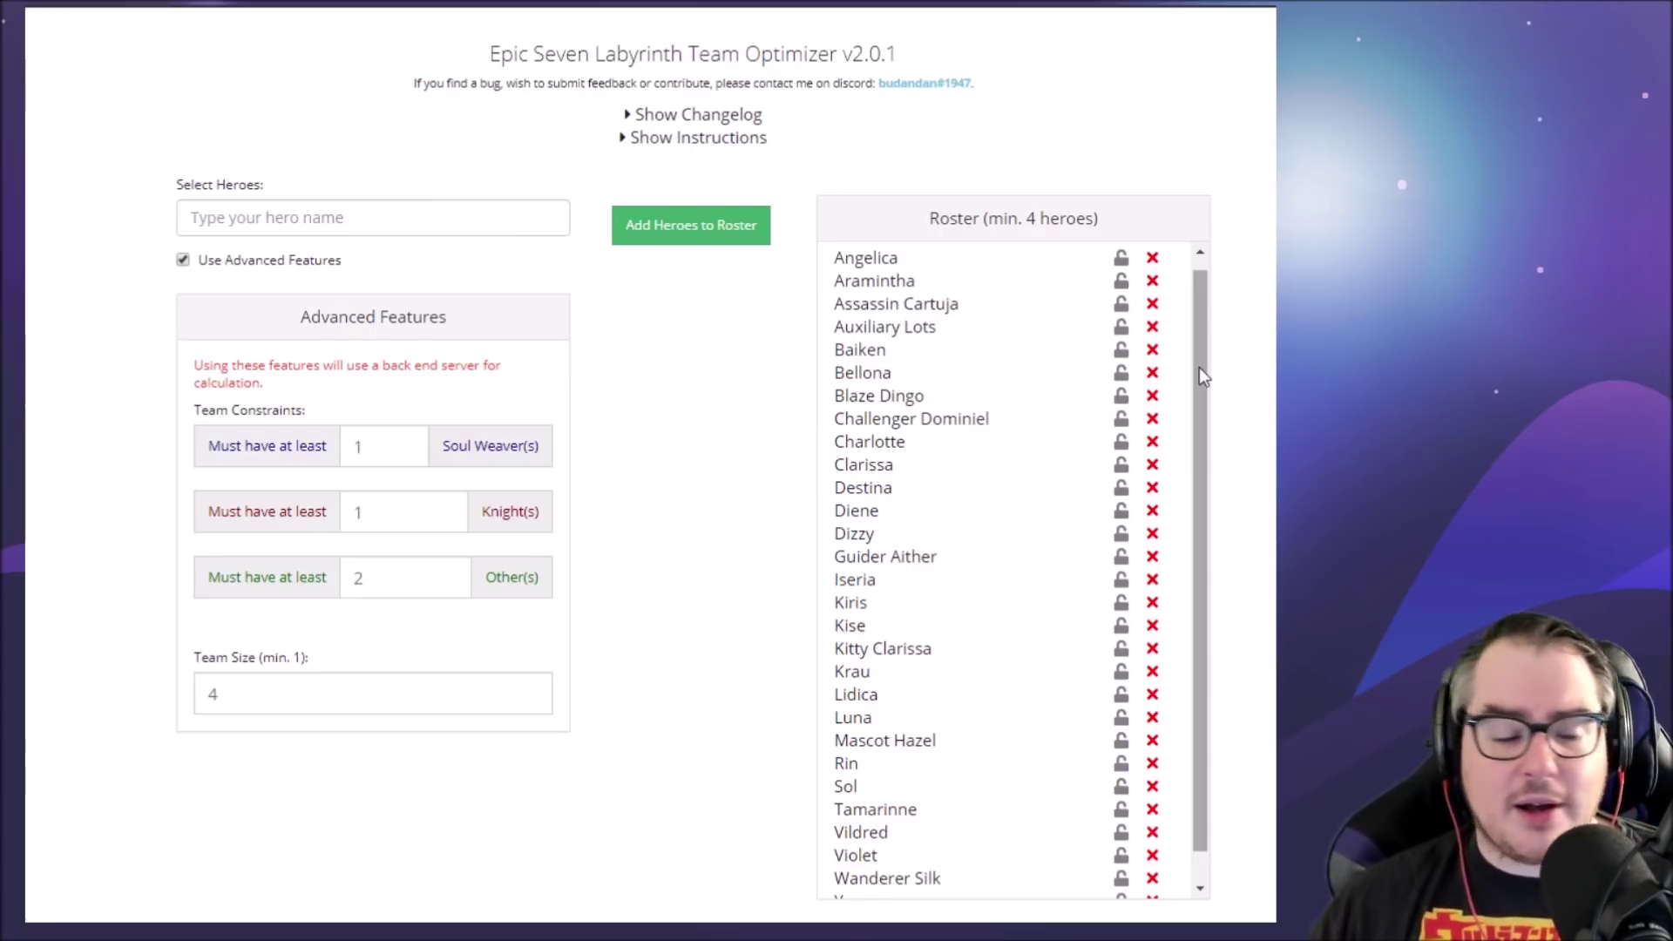
scroll(1200, 368, "down", 1)
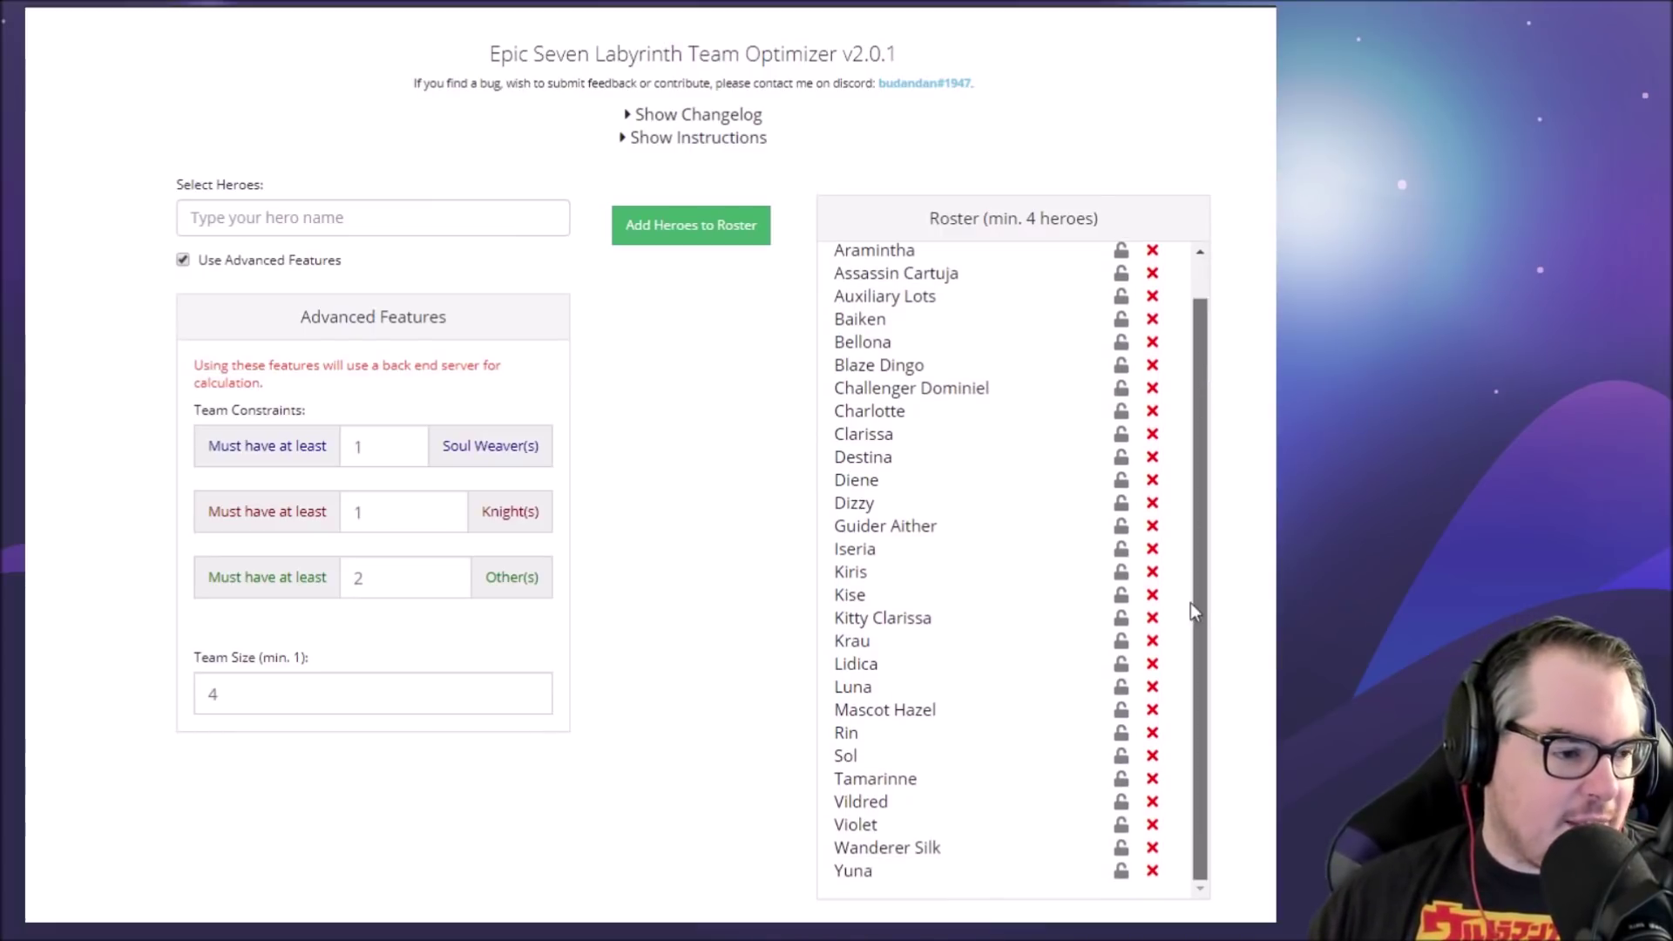
scroll(1208, 383, "up", 1)
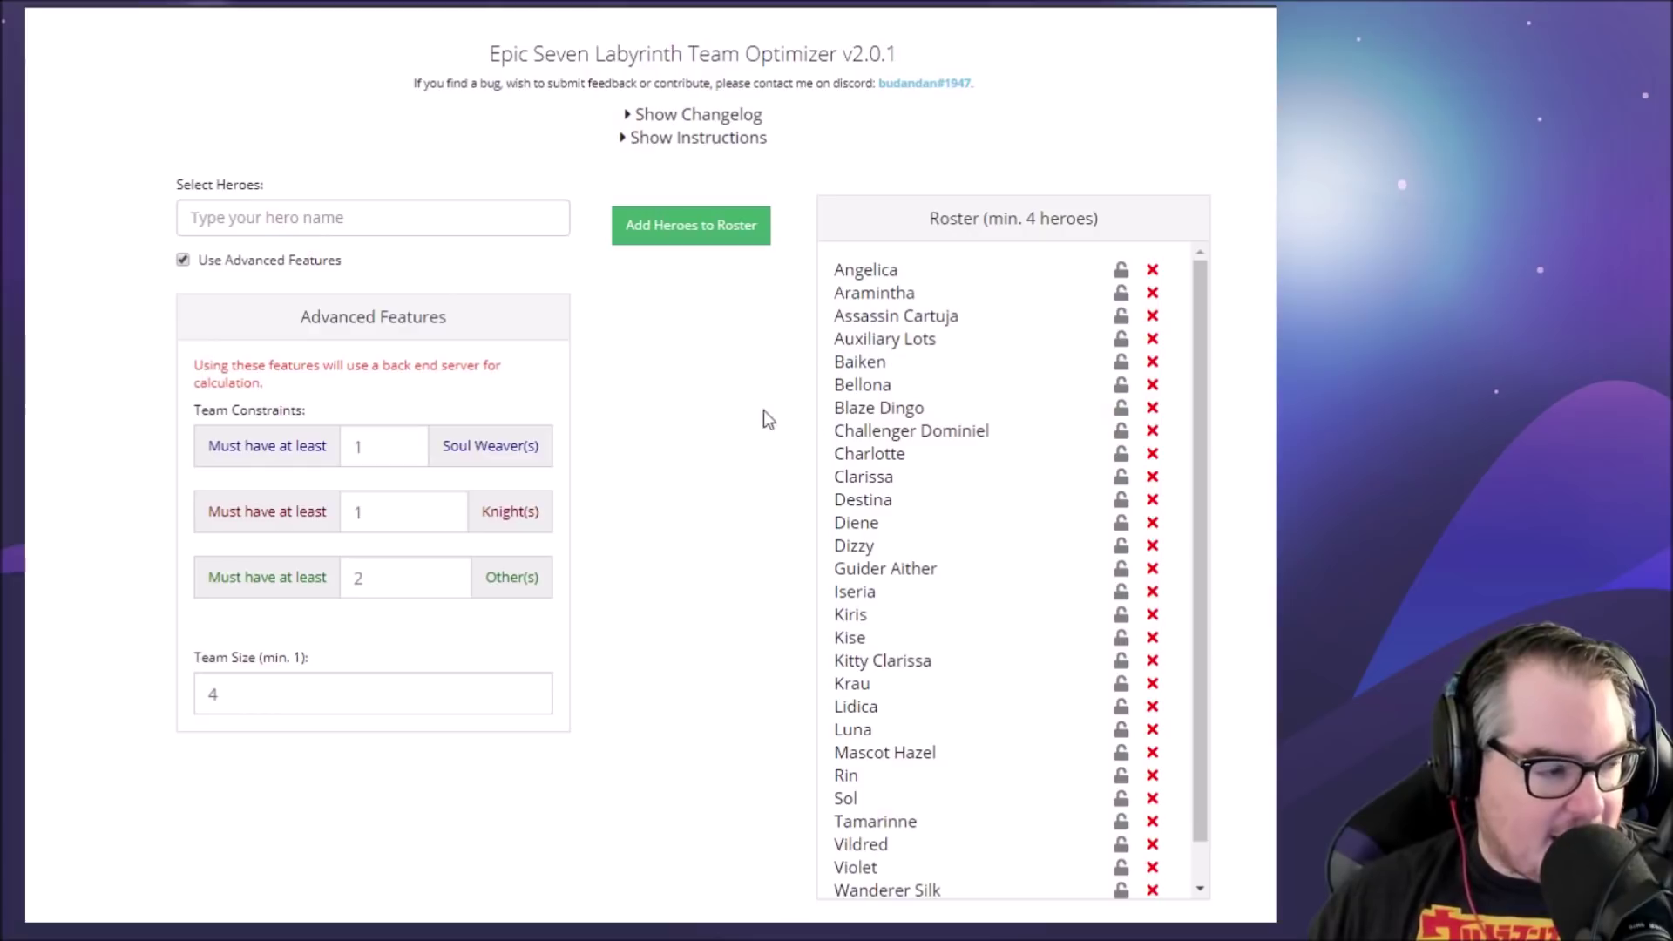
left_click(183, 261)
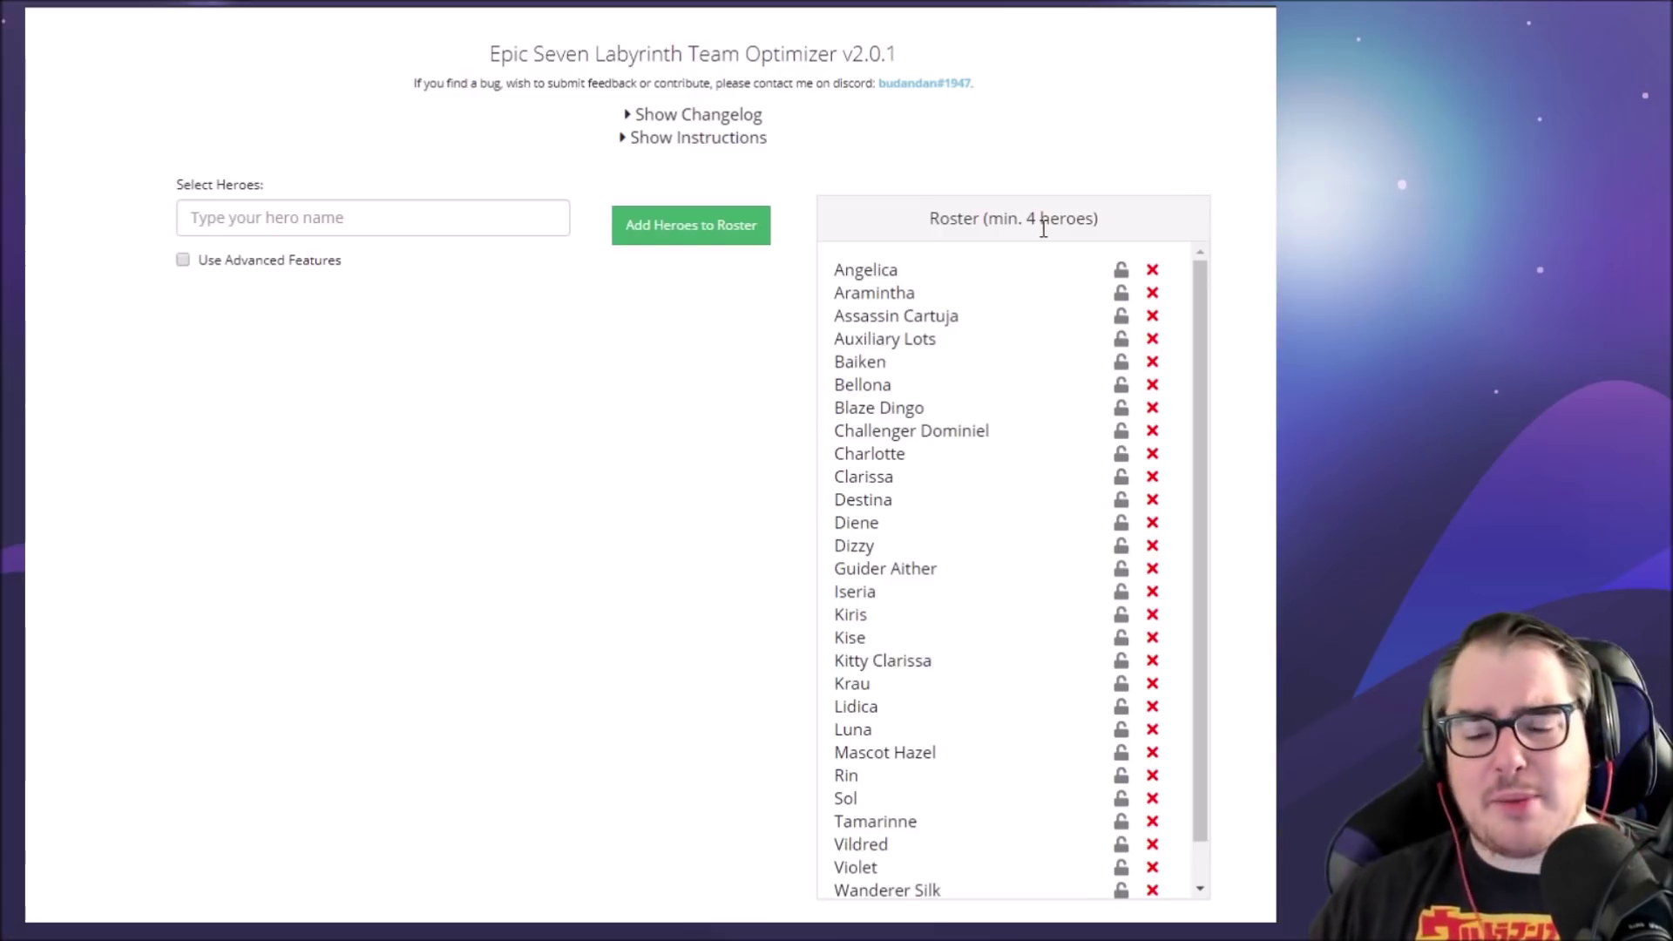
scroll(1022, 281, "down", 1)
scroll(1024, 385, "down", 2)
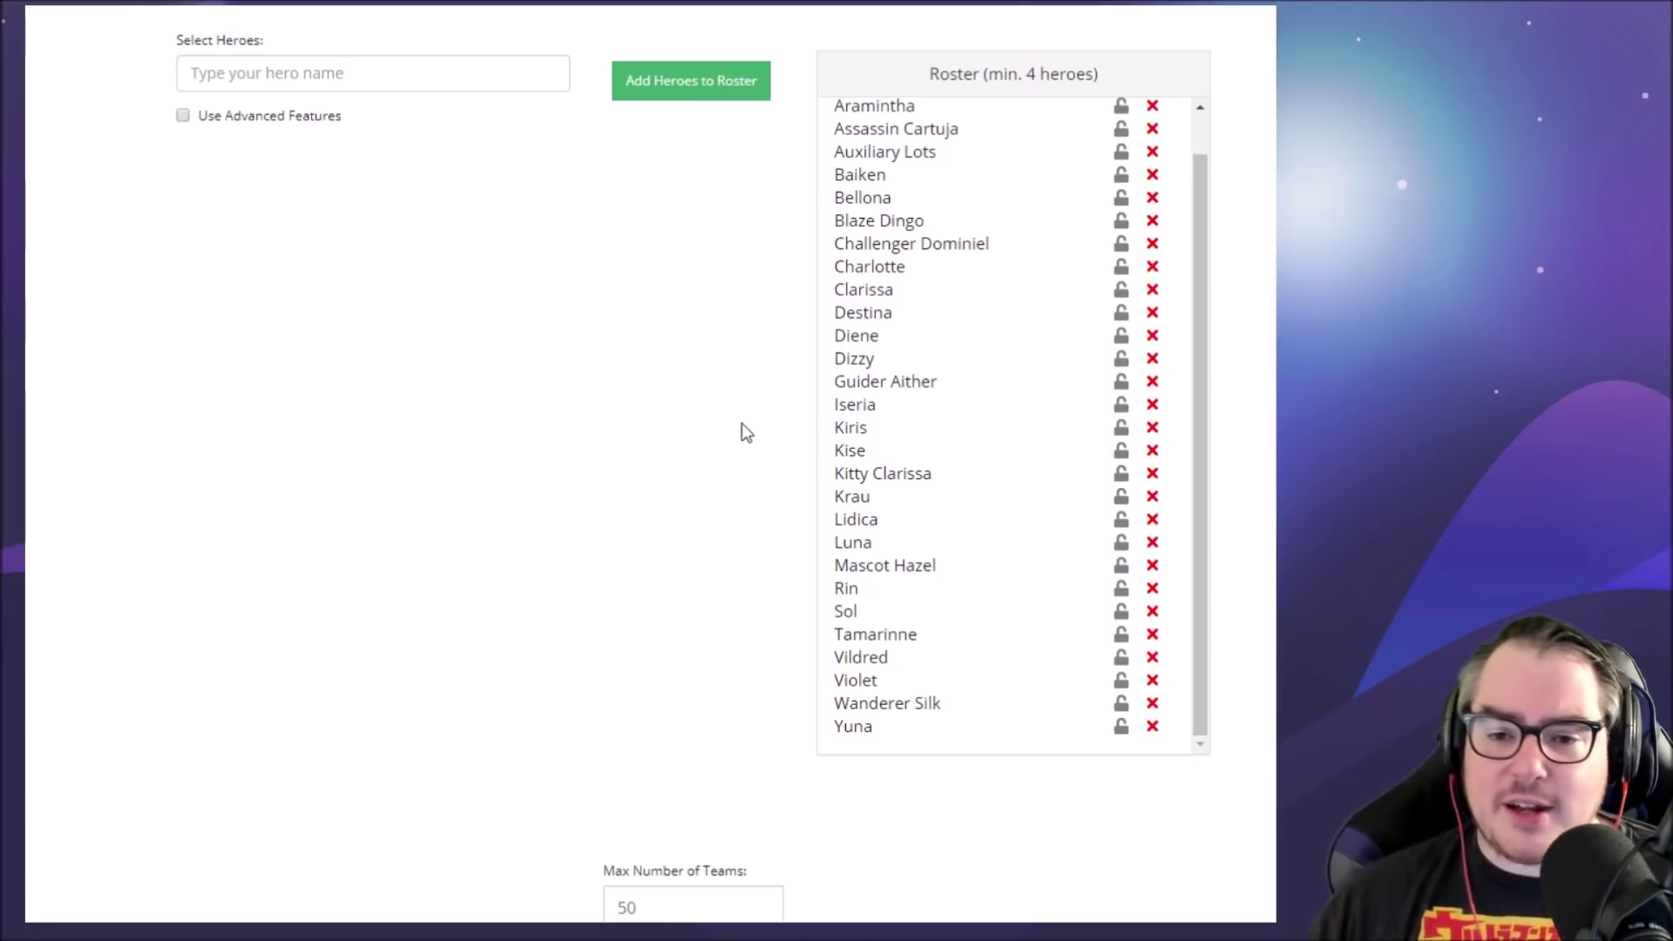
Step: Add Surin from the Select Heroes list to the roster and lock Surin in
scroll(502, 146, "up", 2)
left_click(343, 220)
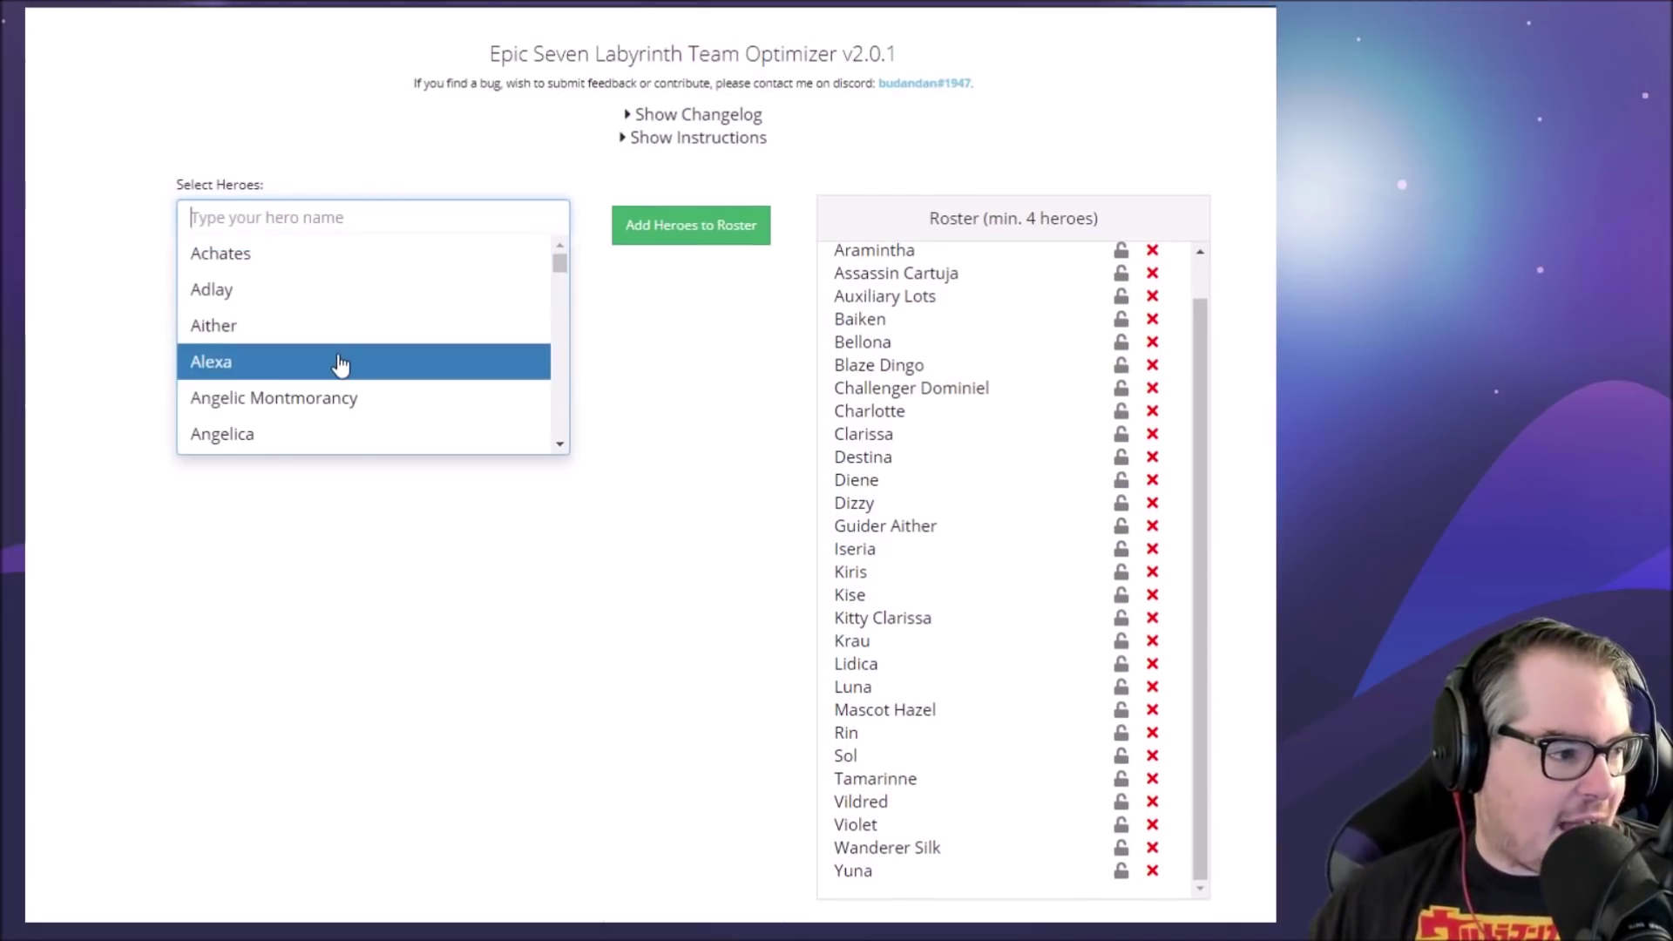
scroll(369, 353, "down", 3)
scroll(369, 353, "down", 20)
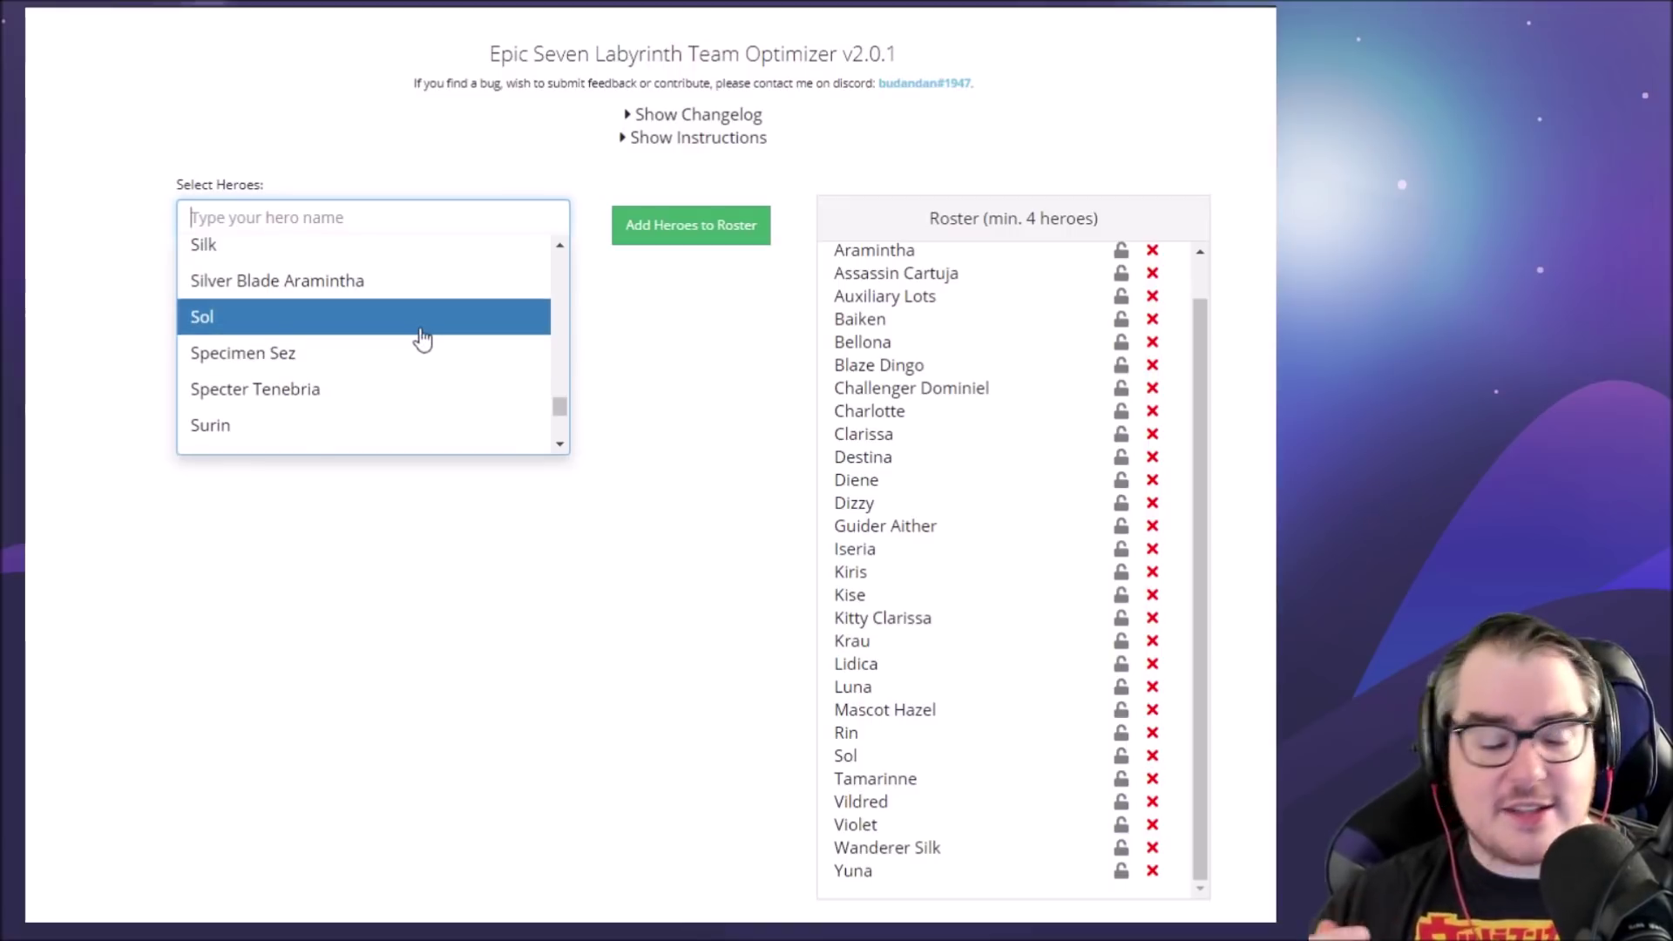
left_click(321, 427)
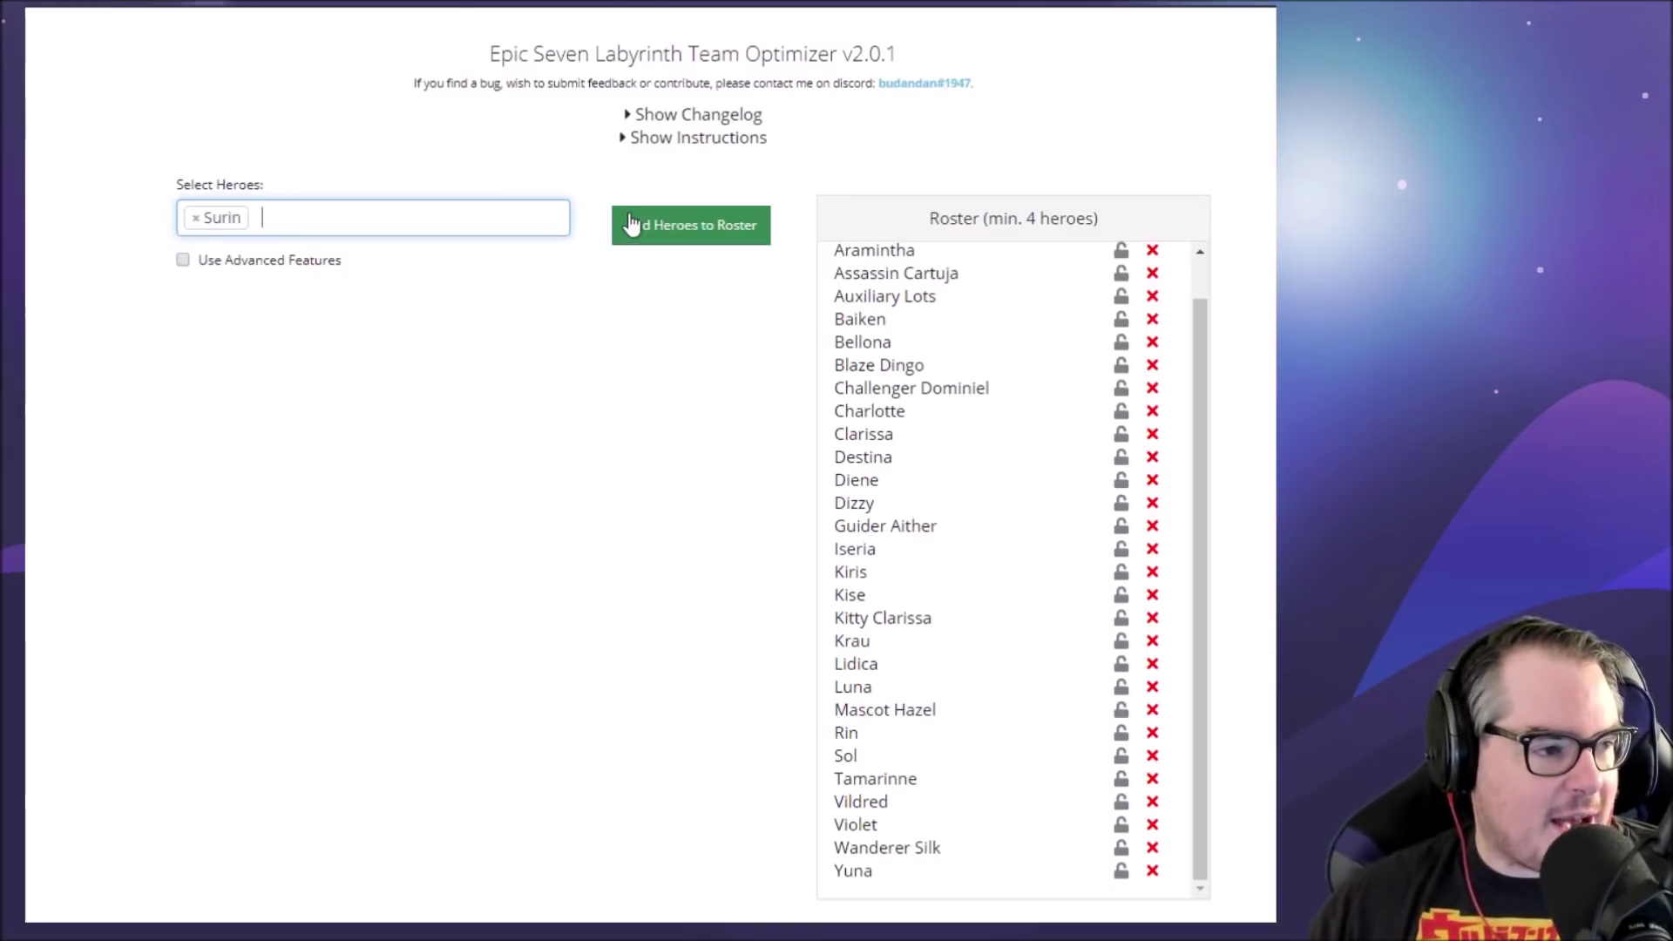
left_click(688, 228)
scroll(996, 758, "down", 1)
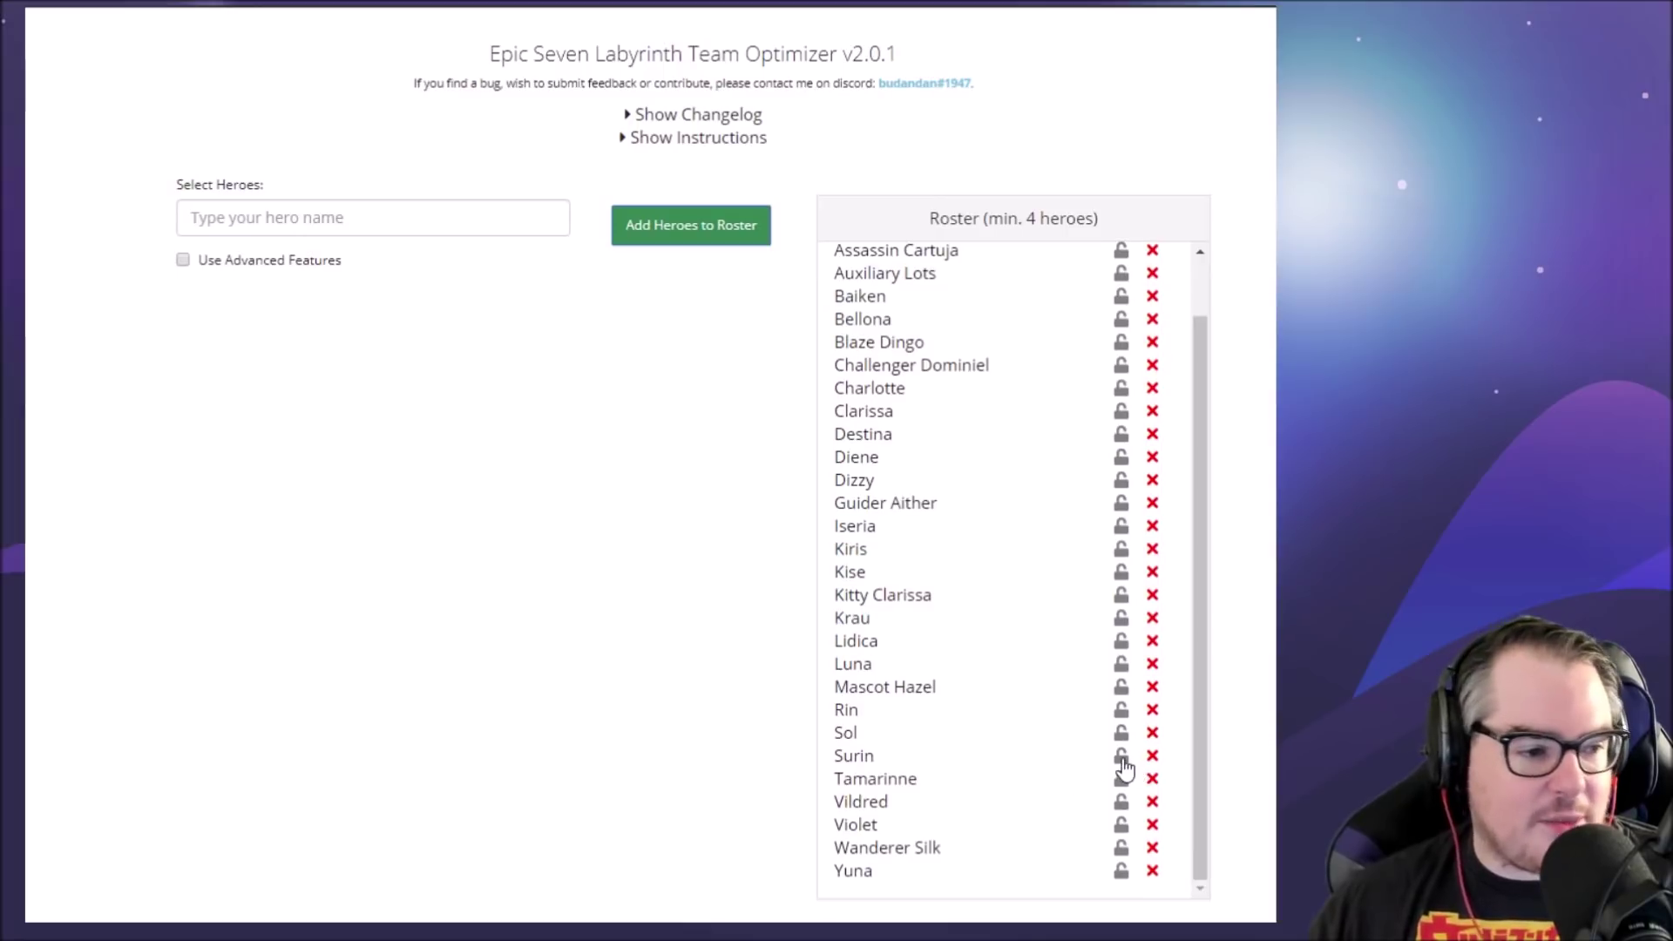
left_click(1121, 756)
Step: Re-enable Use Advanced Features and review the results, which peak at 37 morale
scroll(1120, 756, "down", 1)
scroll(650, 489, "down", 2)
scroll(650, 489, "up", 3)
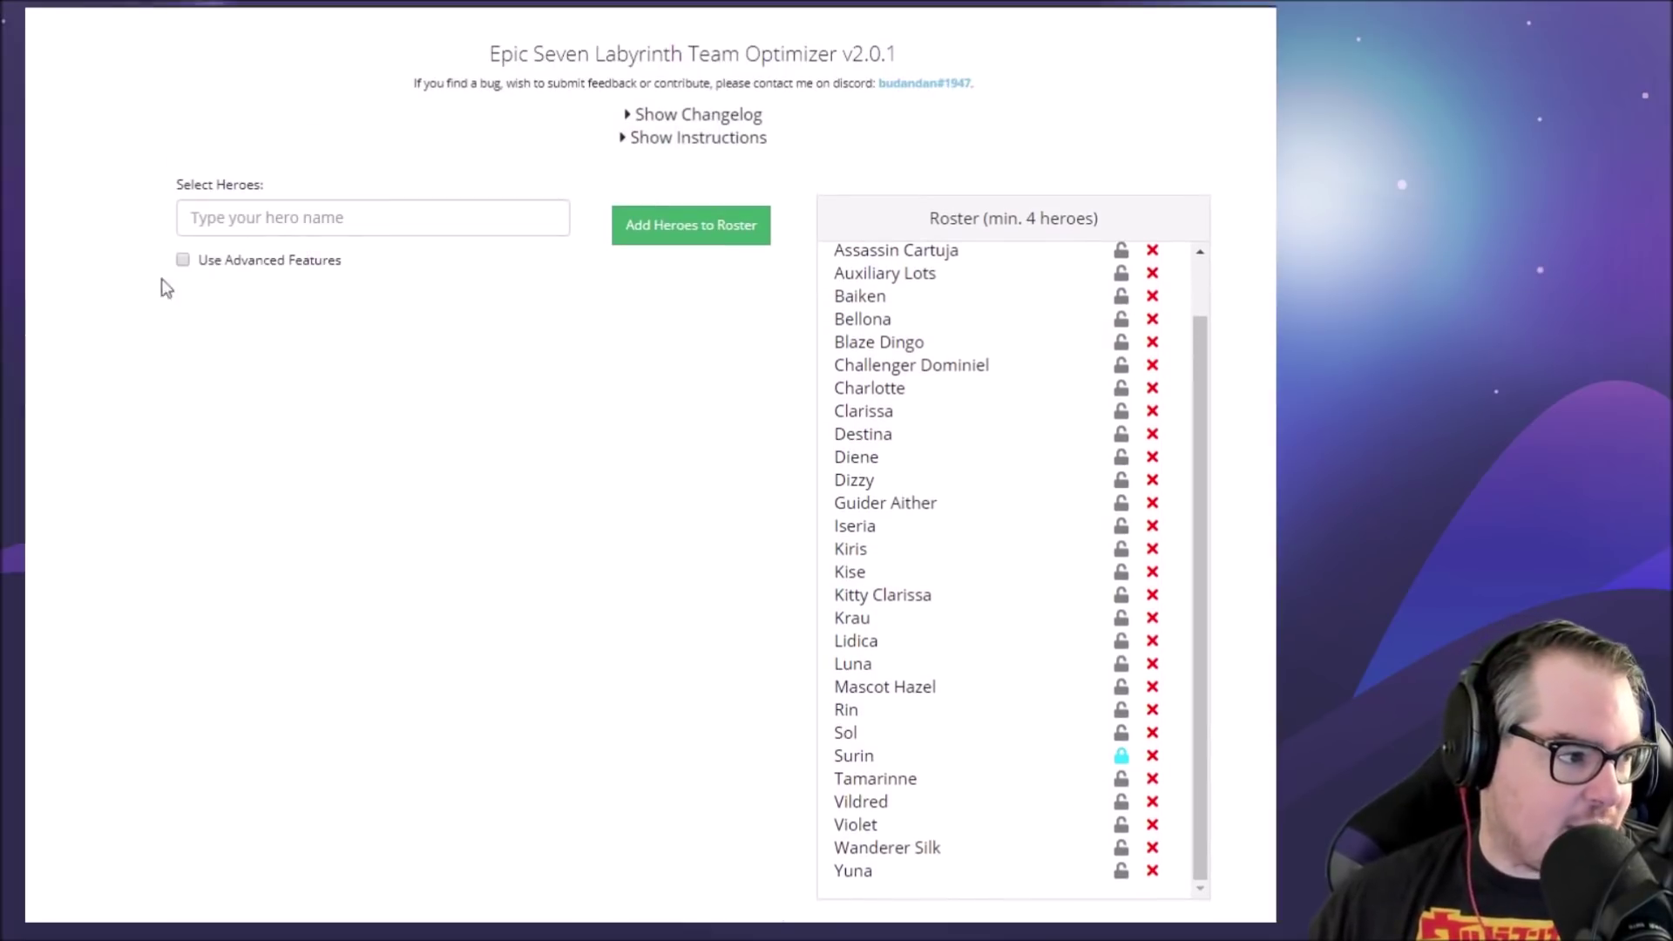
left_click(183, 260)
scroll(441, 420, "down", 1)
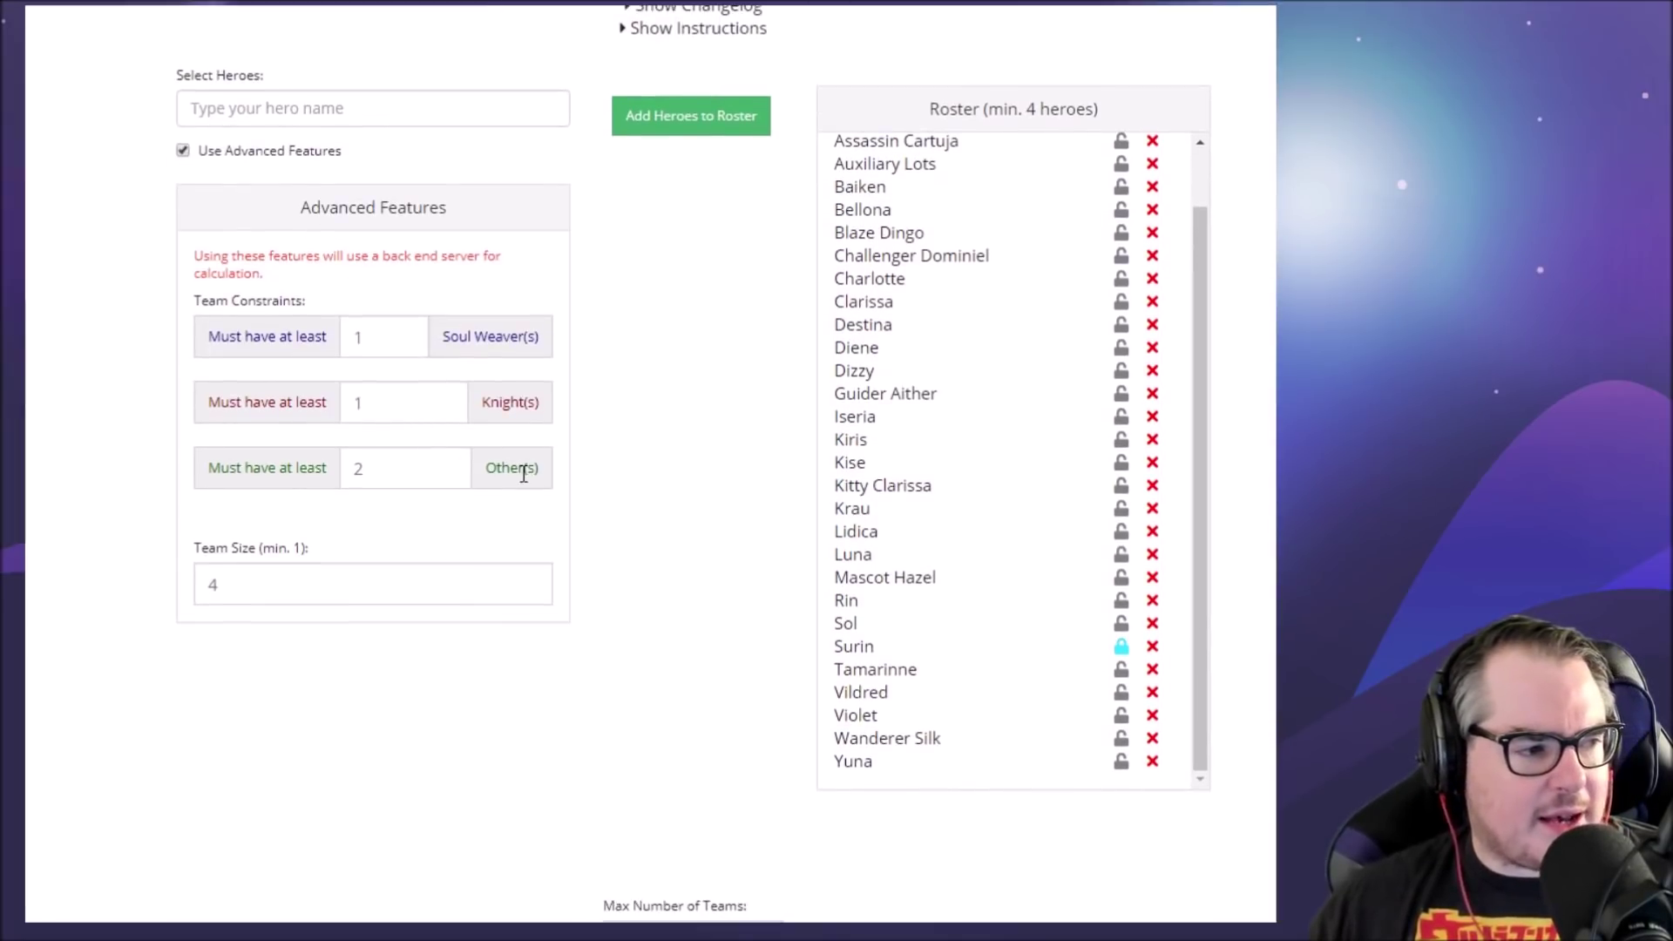
scroll(692, 470, "down", 6)
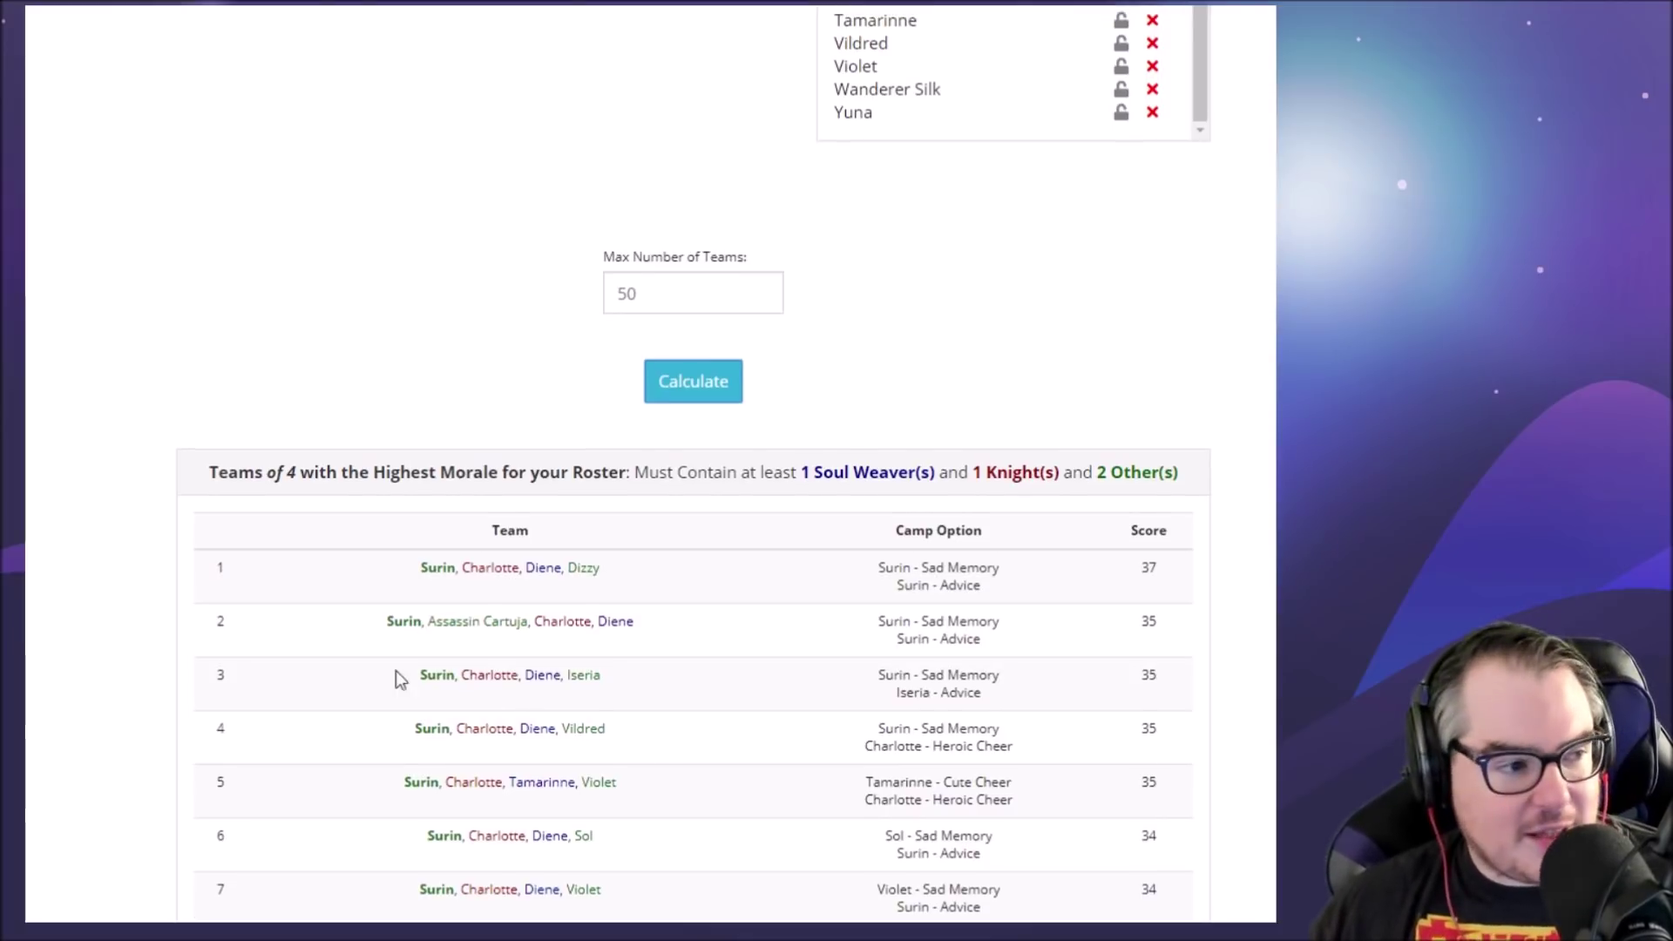
scroll(396, 671, "up", 6)
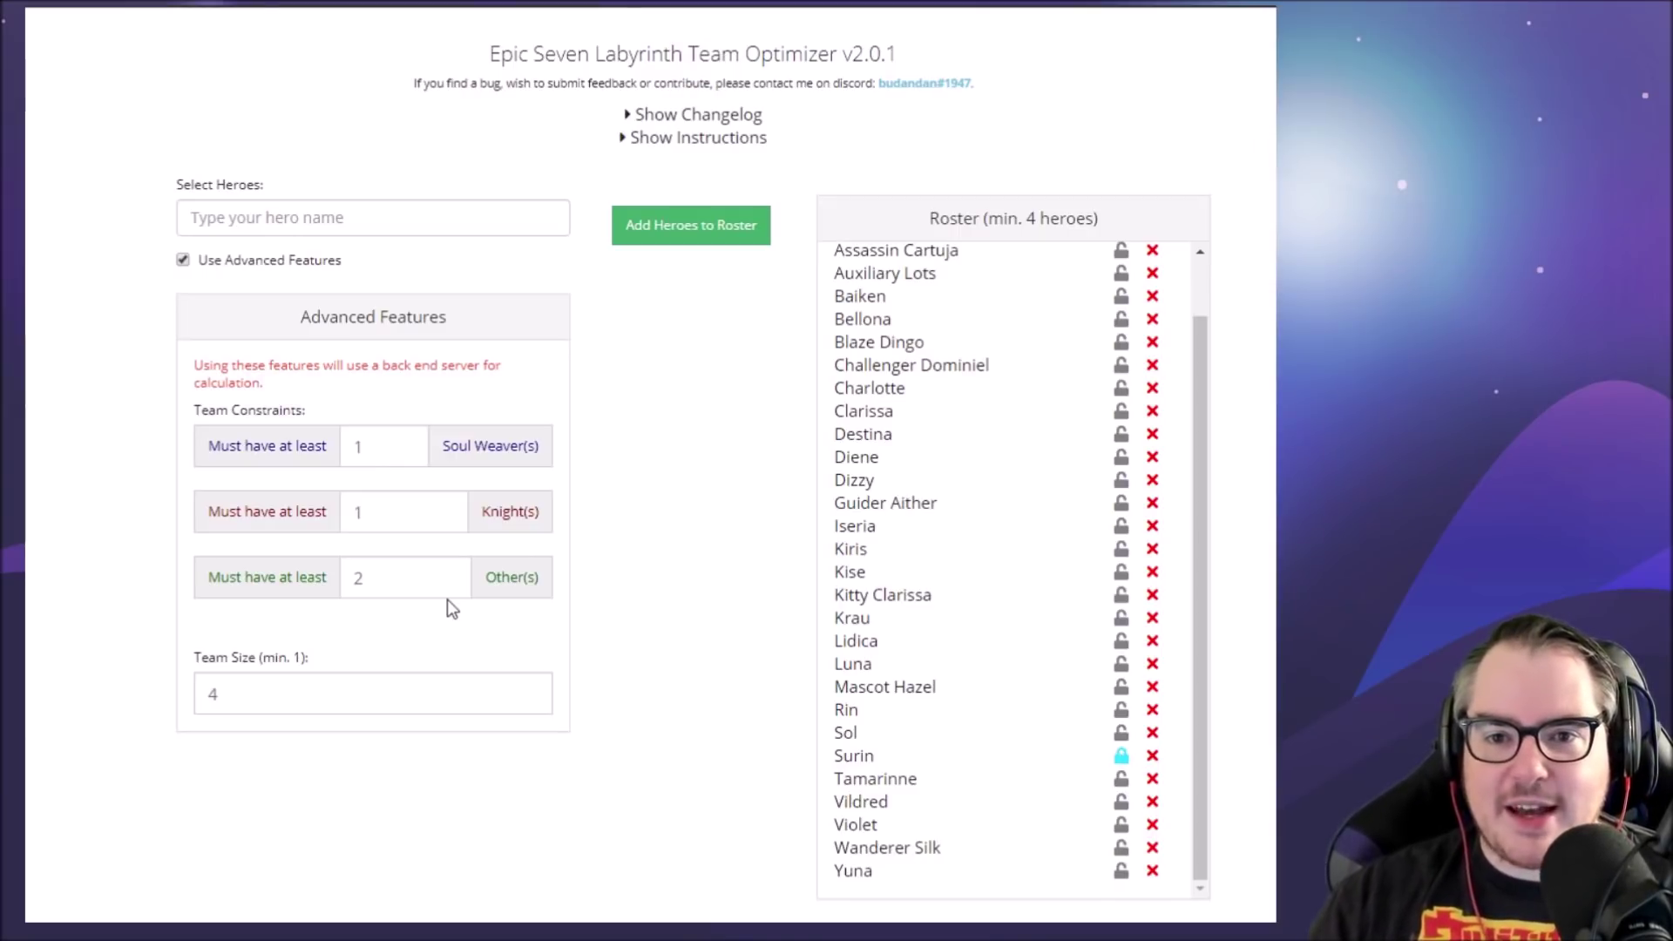
scroll(447, 599, "down", 20)
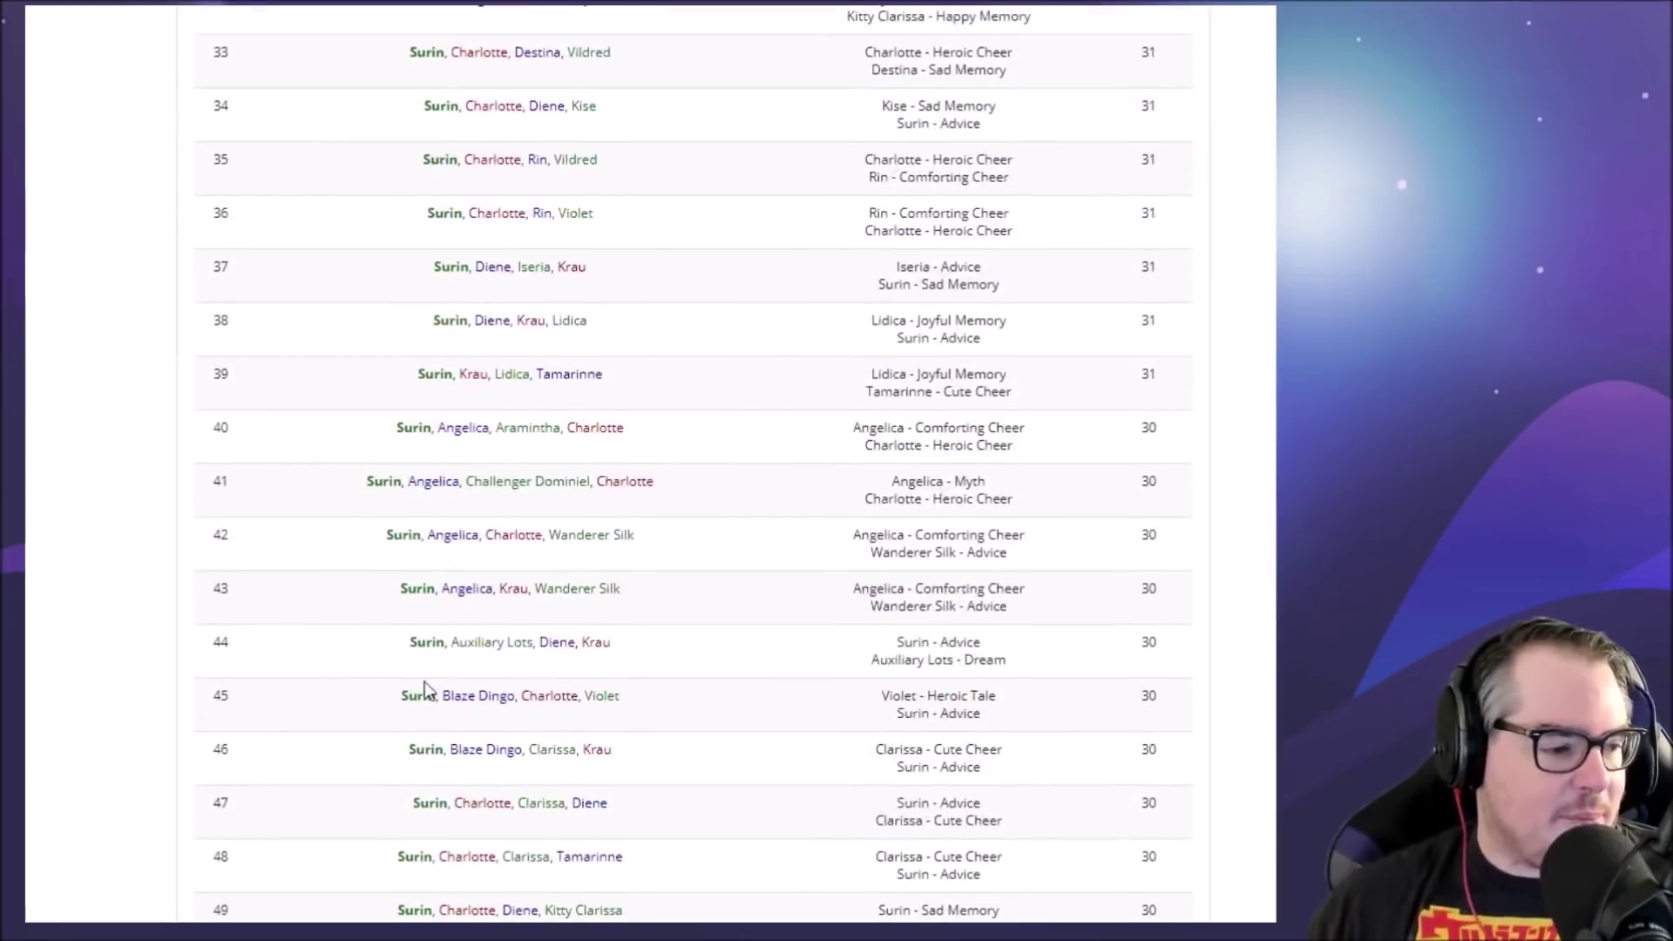
scroll(426, 682, "up", 20)
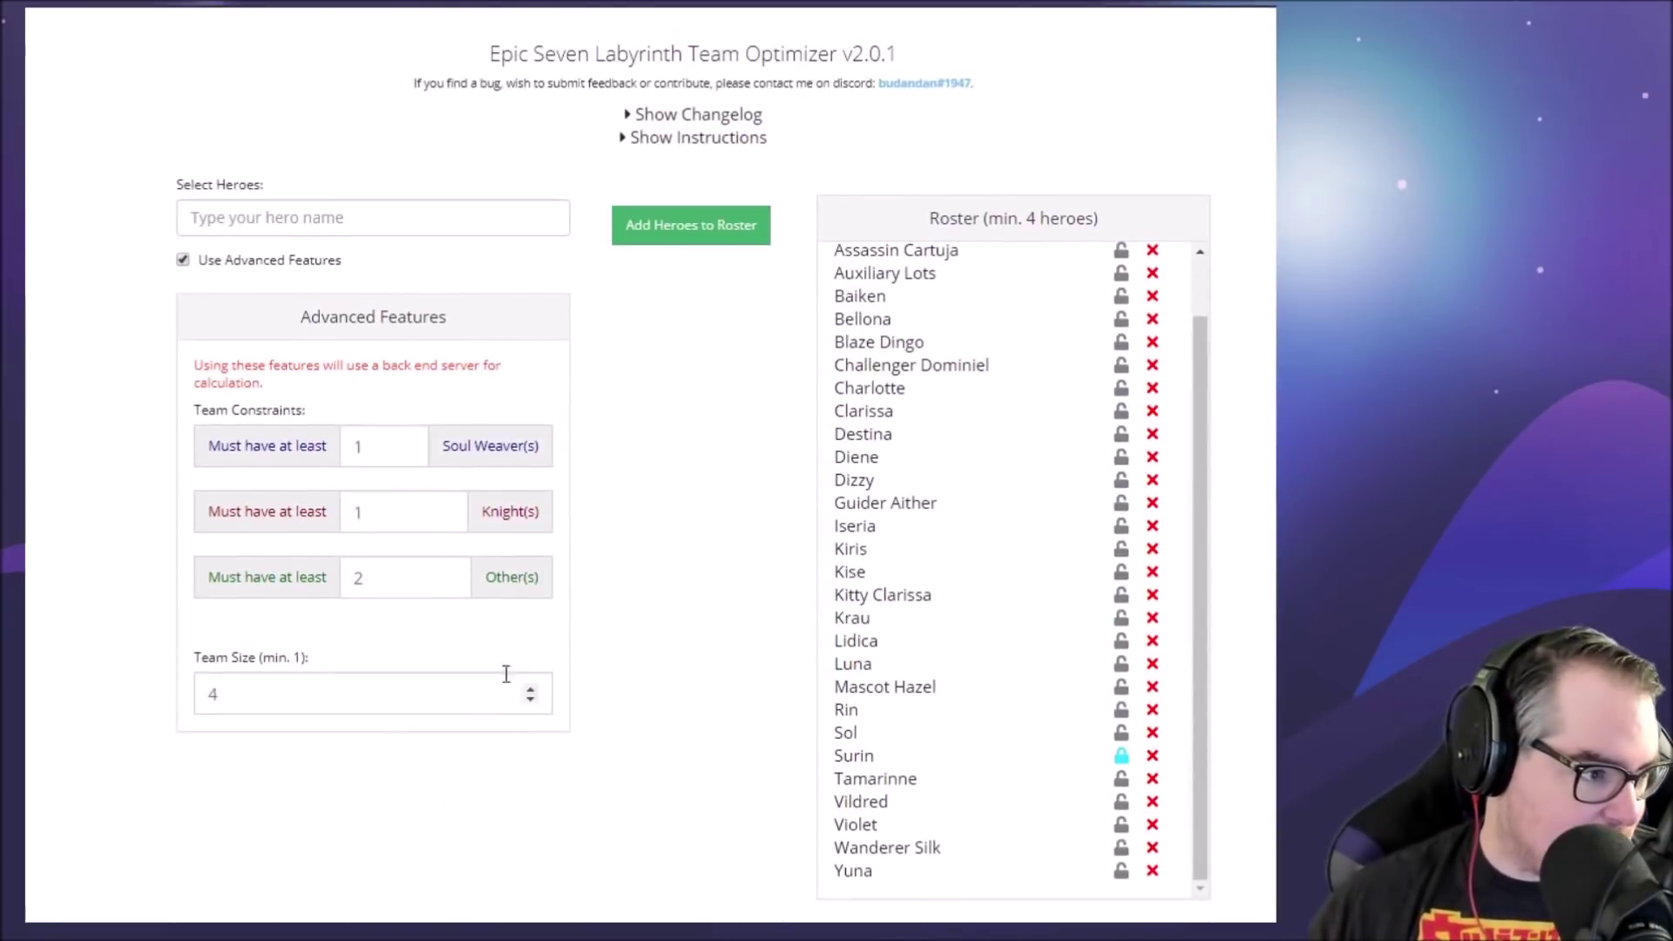